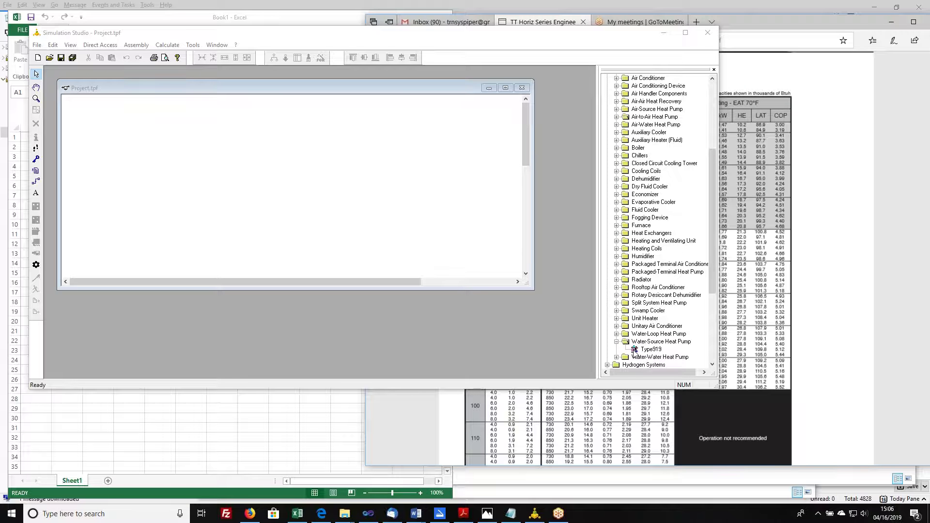
Place a Type919 heat pump on the canvas and show its external data files.
drag(635, 352, 296, 184)
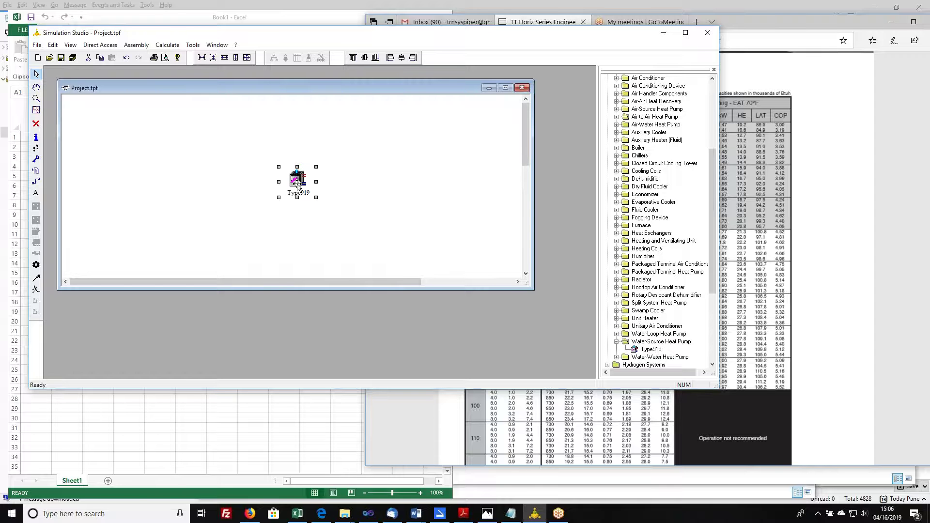
double_click(297, 185)
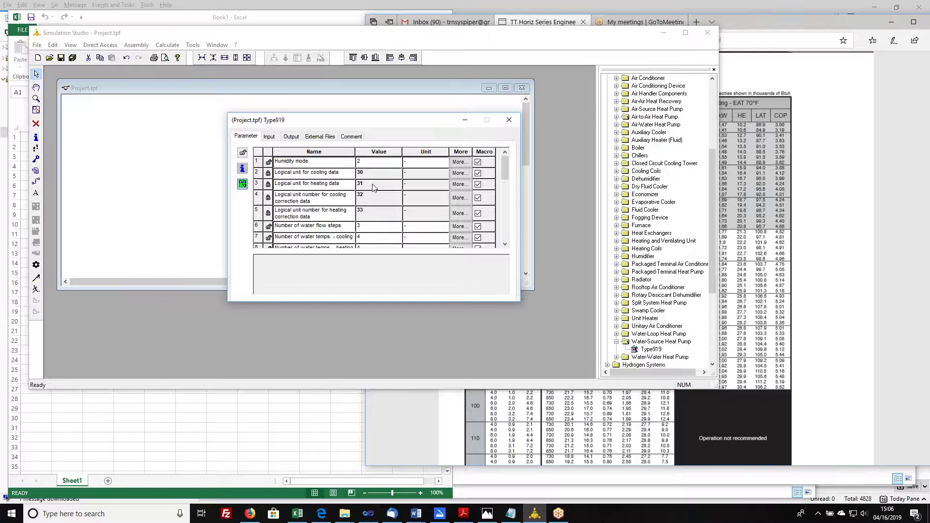
click(360, 173)
click(321, 137)
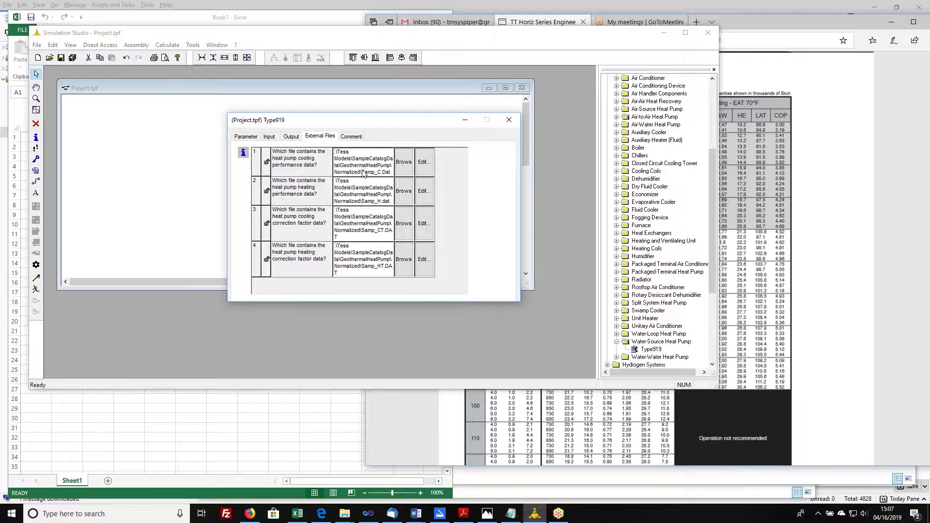
Open Samp_C.Dat in Notepad, inspect its header and first data lines, then close the Type919 settings.
click(420, 165)
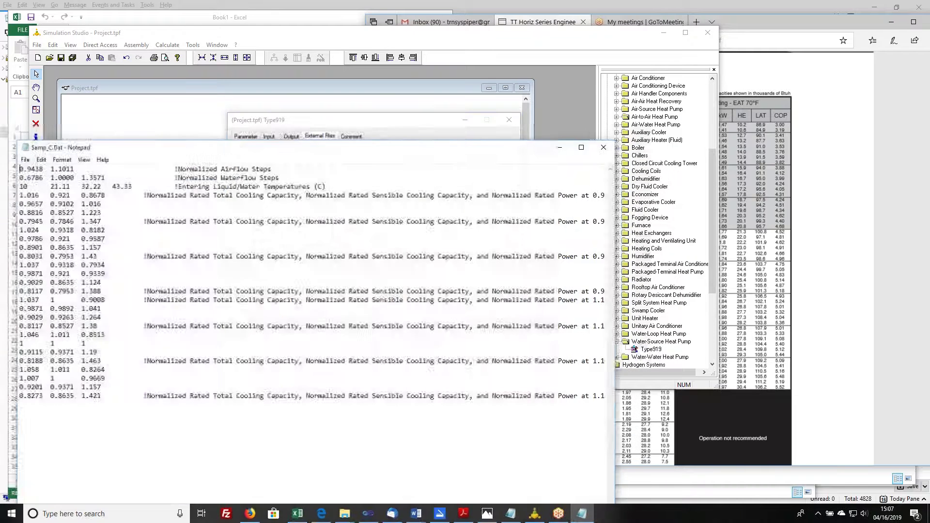
drag(418, 156, 534, 90)
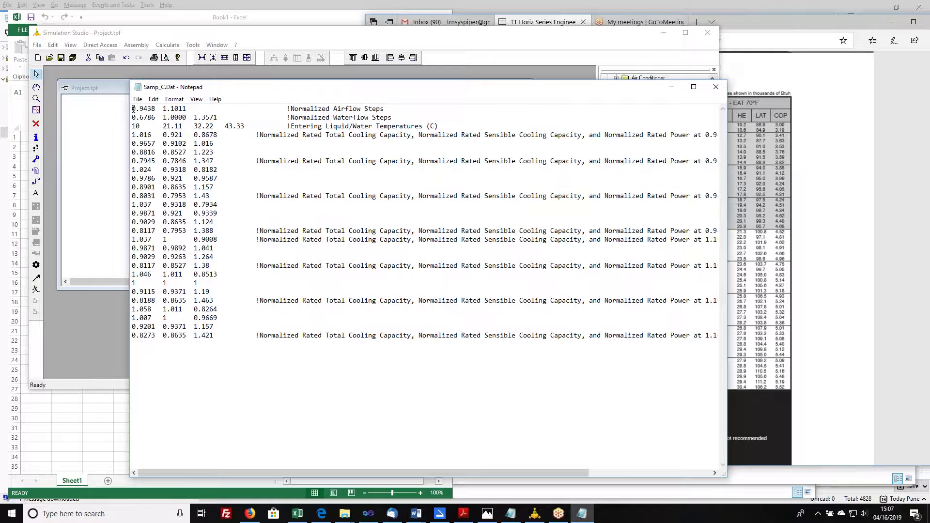
drag(132, 108, 465, 125)
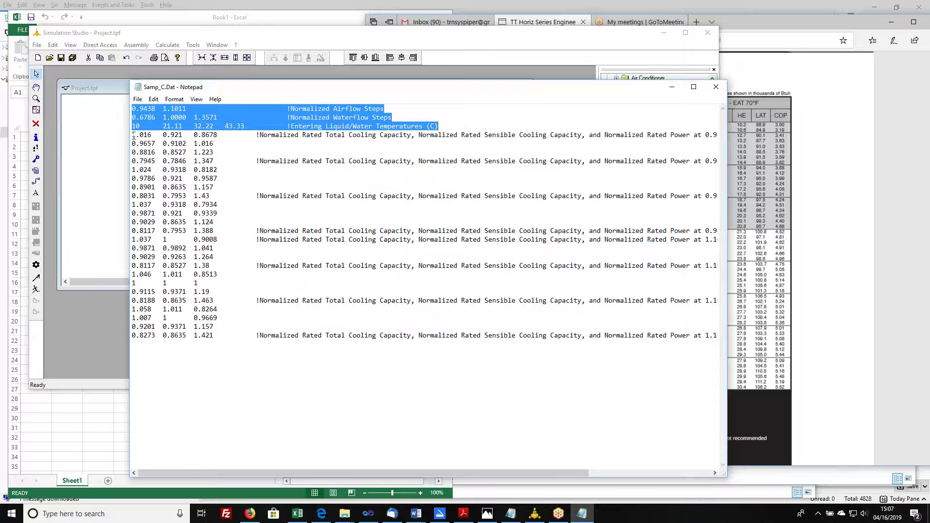
drag(132, 135, 218, 135)
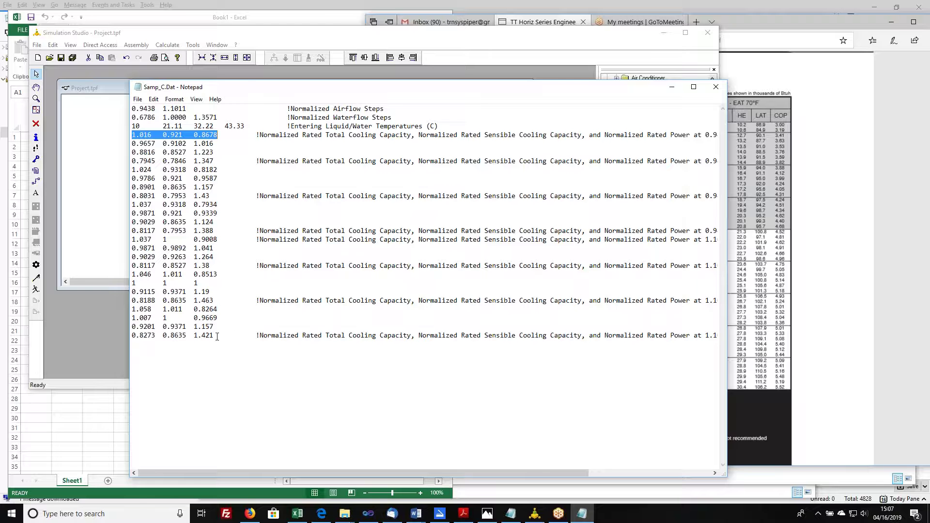
click(111, 90)
click(509, 119)
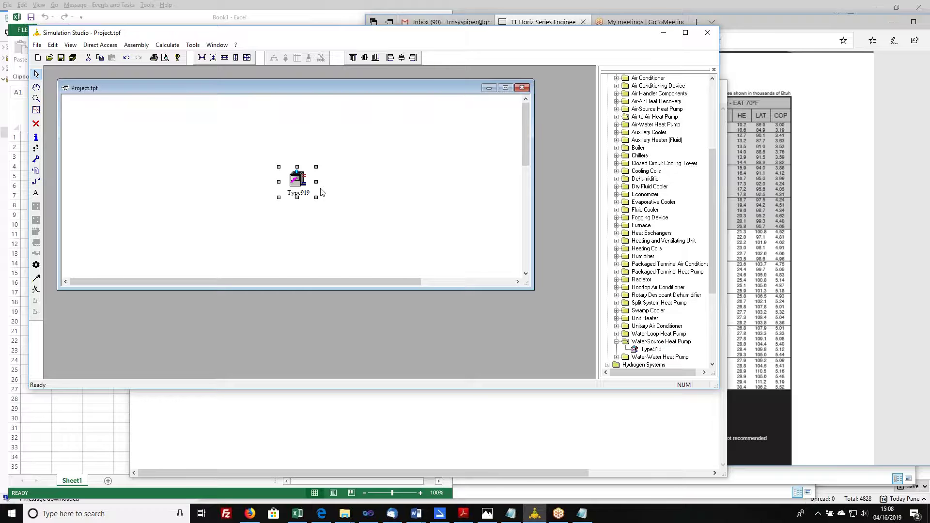
Arrange the TTH/V/D 026 performance PDF and a narrowed Samp_C.Dat window side by side.
click(743, 76)
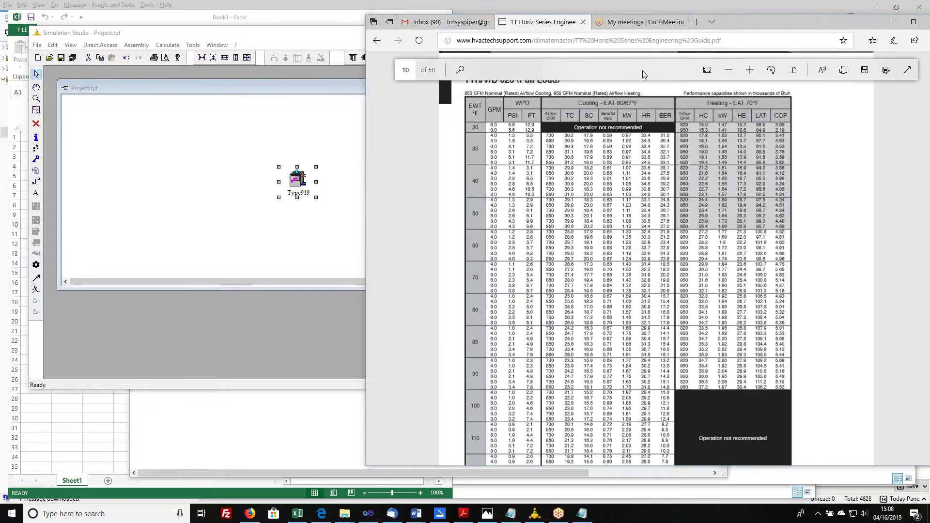
drag(765, 20, 876, 18)
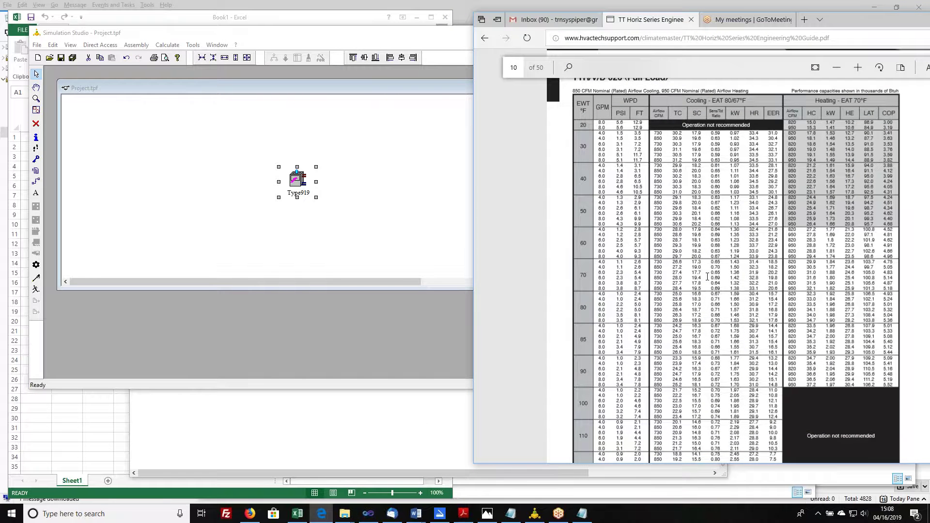
click(581, 513)
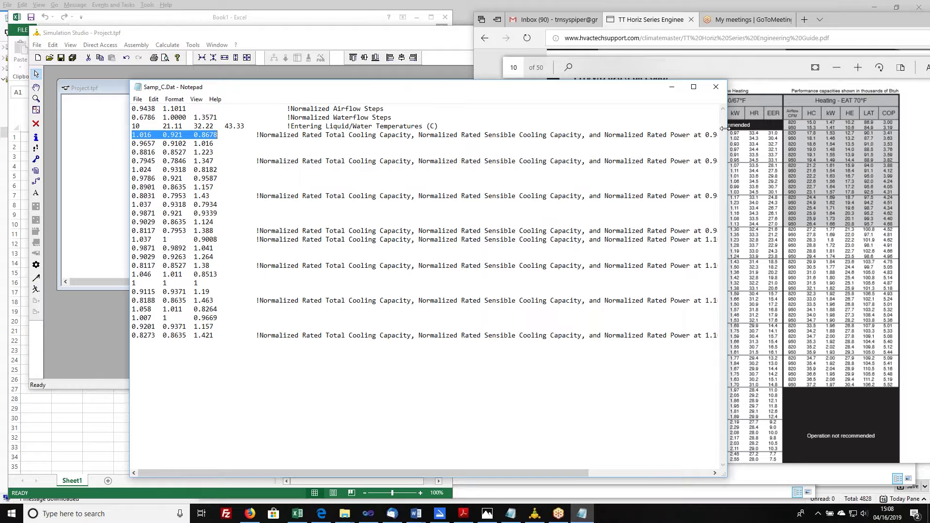
drag(727, 129, 486, 118)
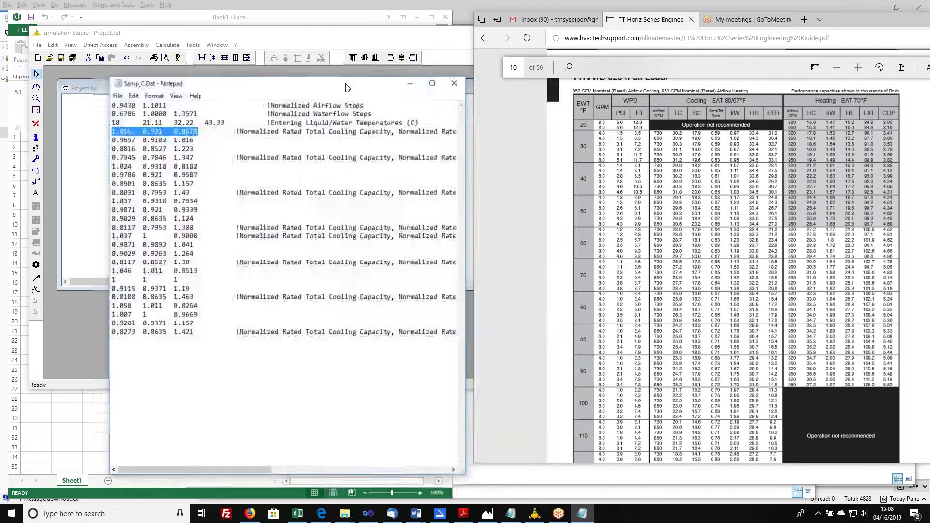
drag(300, 87, 280, 83)
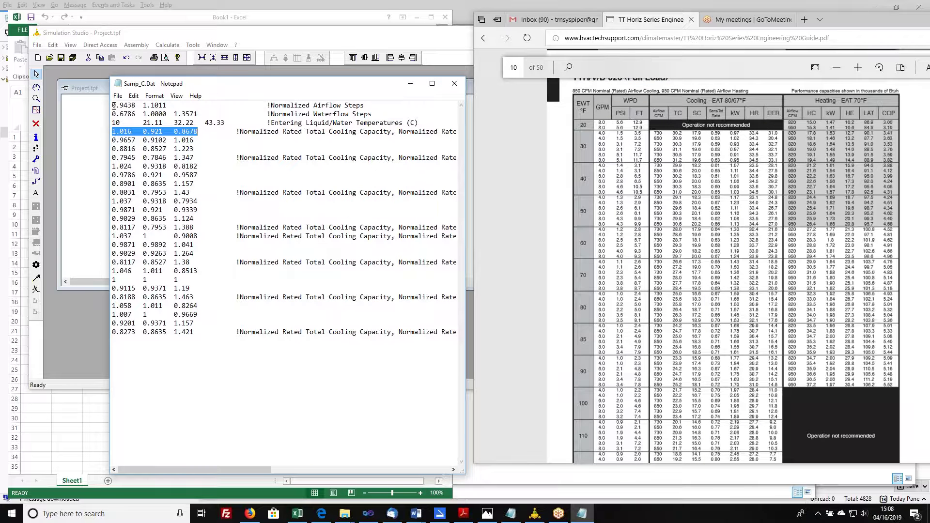
drag(113, 105, 366, 105)
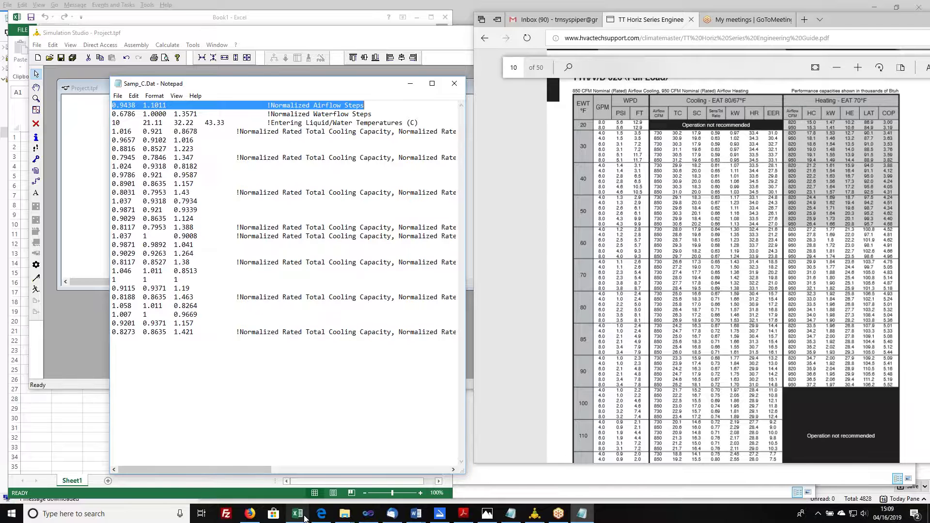
In Book1, enter airflow rates 730 and 850 in A1:B1 with '! [cfm] air flow rates' in D1.
mouse_move(298, 514)
mouse_move(301, 493)
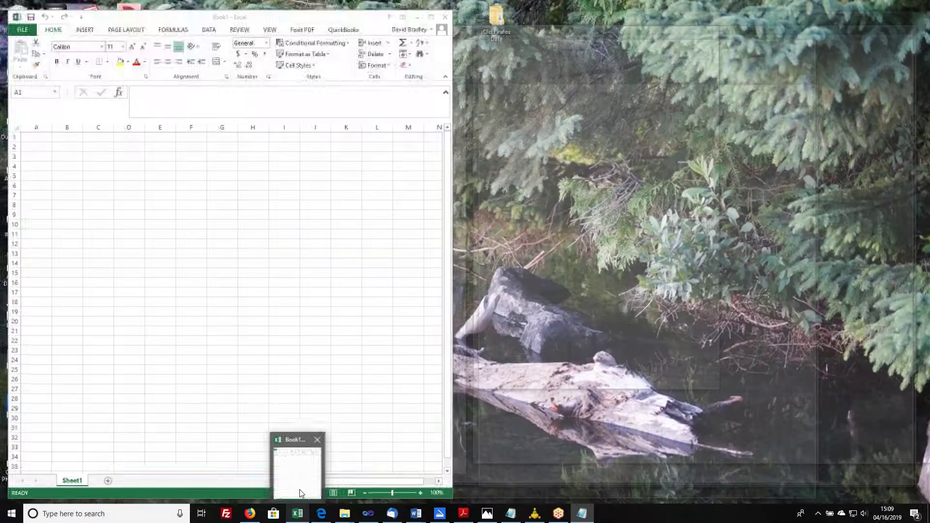
click(301, 493)
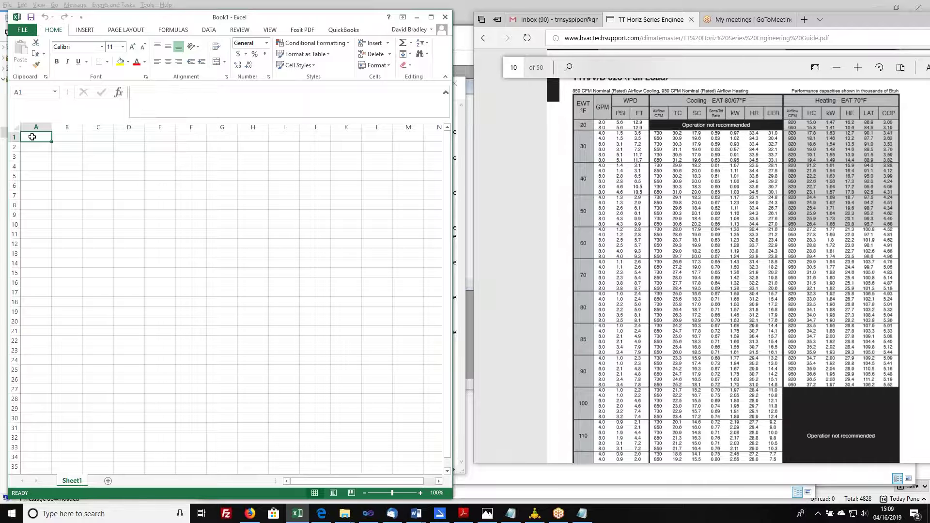
text(730)
key(Tab)
text(85)
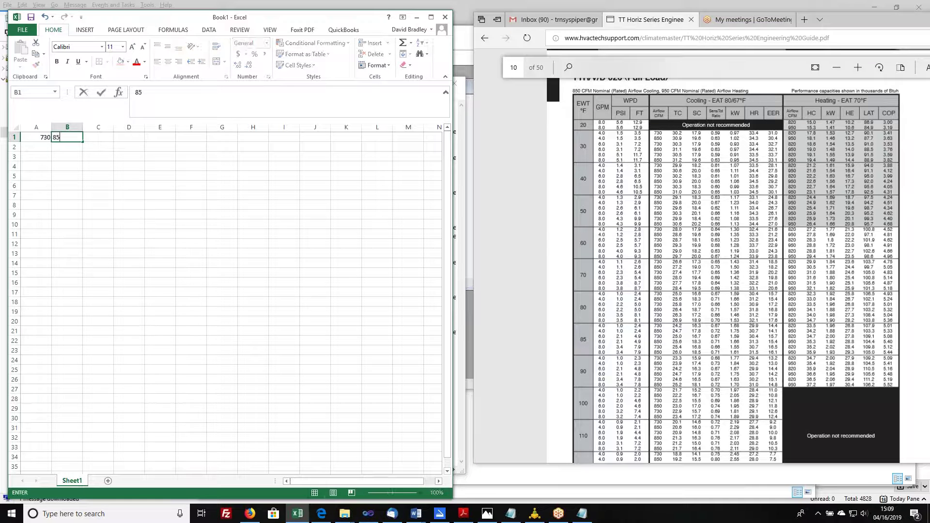
text(0)
key(Tab)
key(Tab)
text(!)
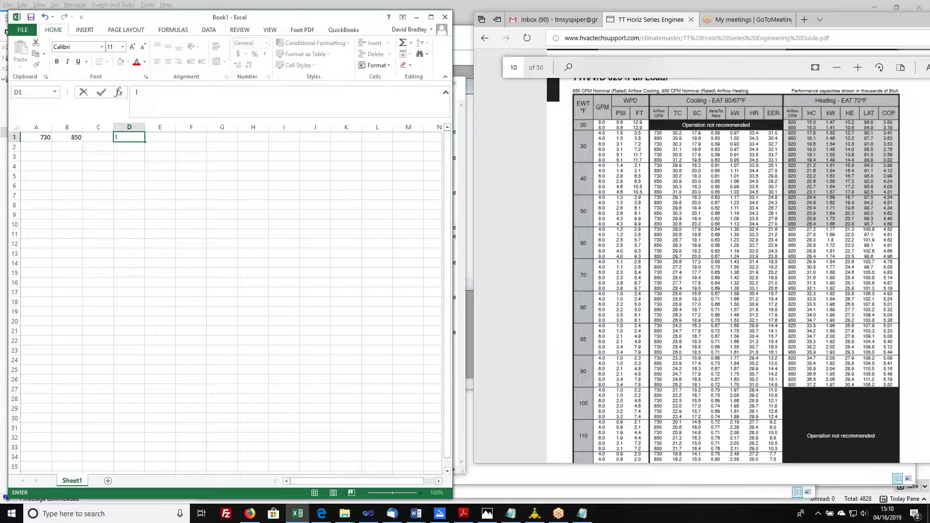
text( [cfm] air flow rates)
key(Return)
Check the PDF, then enter water flows 4, 6, 8 in A2:C2 with '! [gpm] water flow rates' in E2.
key(alt+Tab)
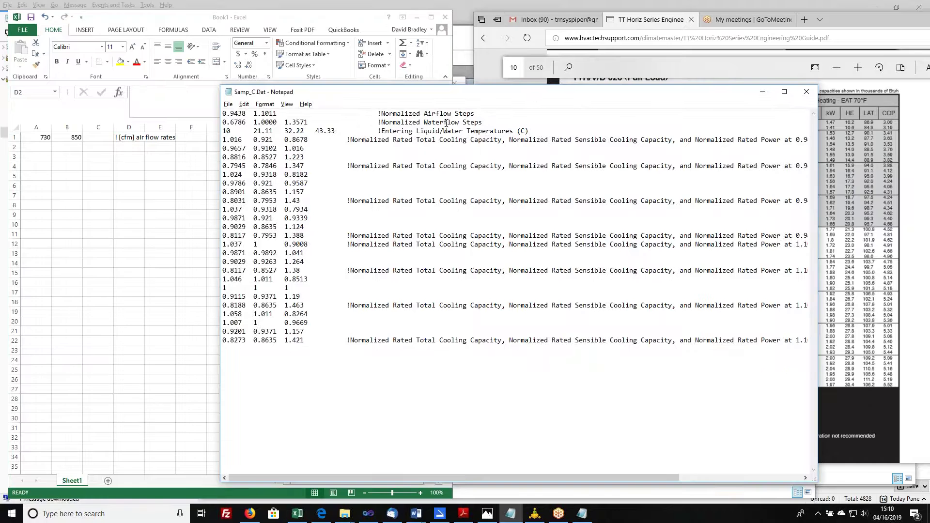
click(910, 251)
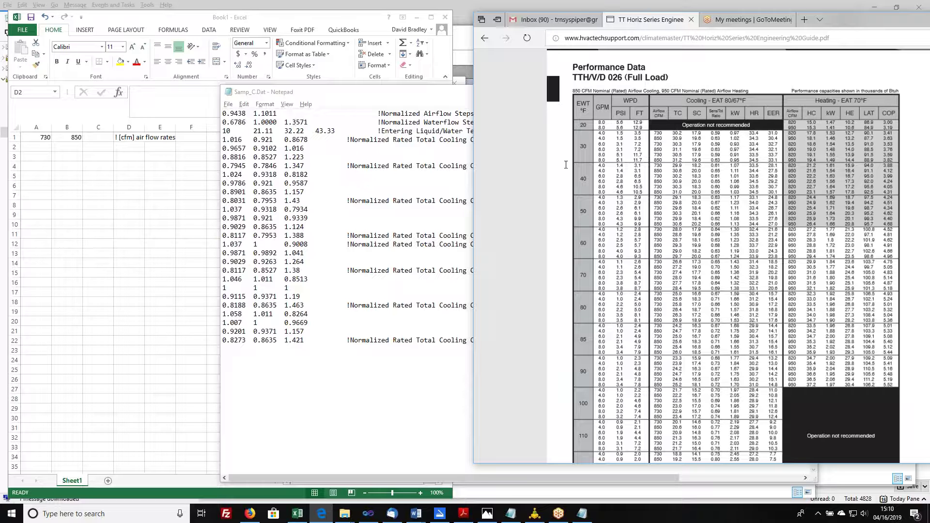
click(300, 18)
click(36, 147)
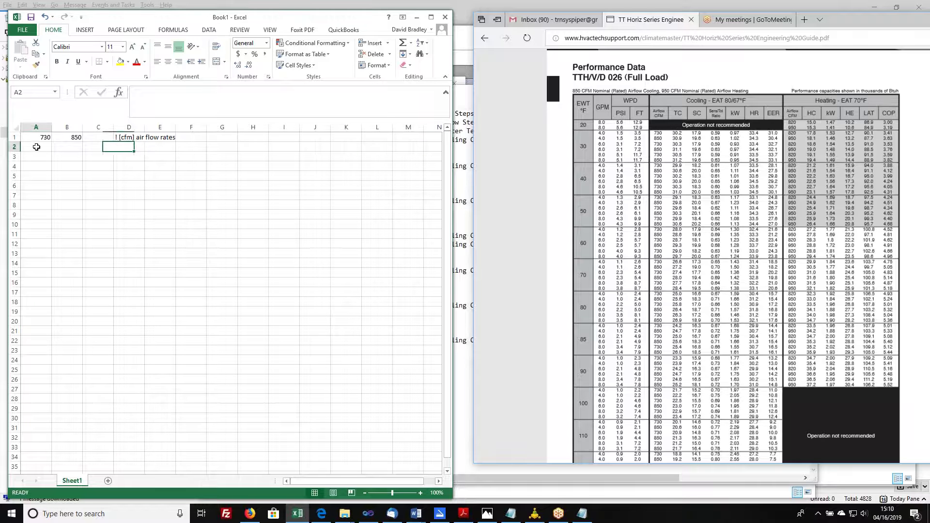
text(4)
key(Tab)
text(6)
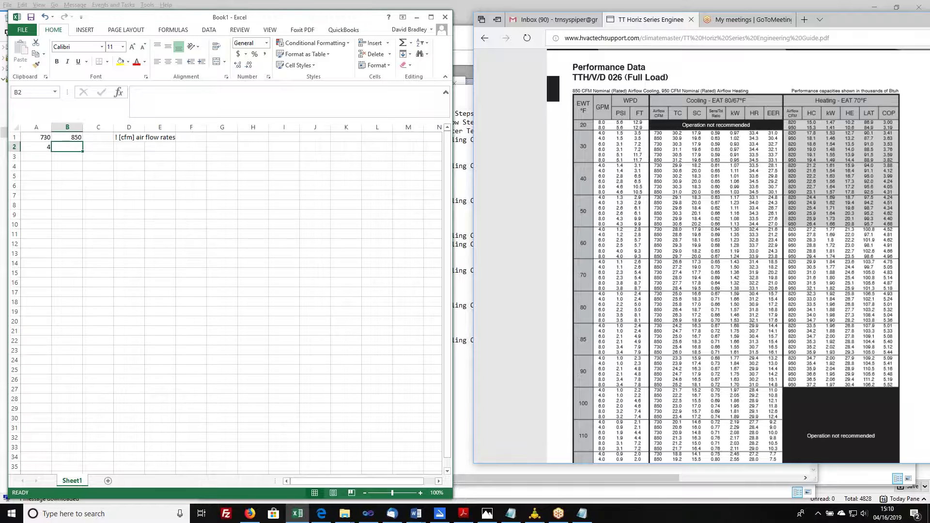
key(Tab)
text(8)
key(Tab)
key(Tab)
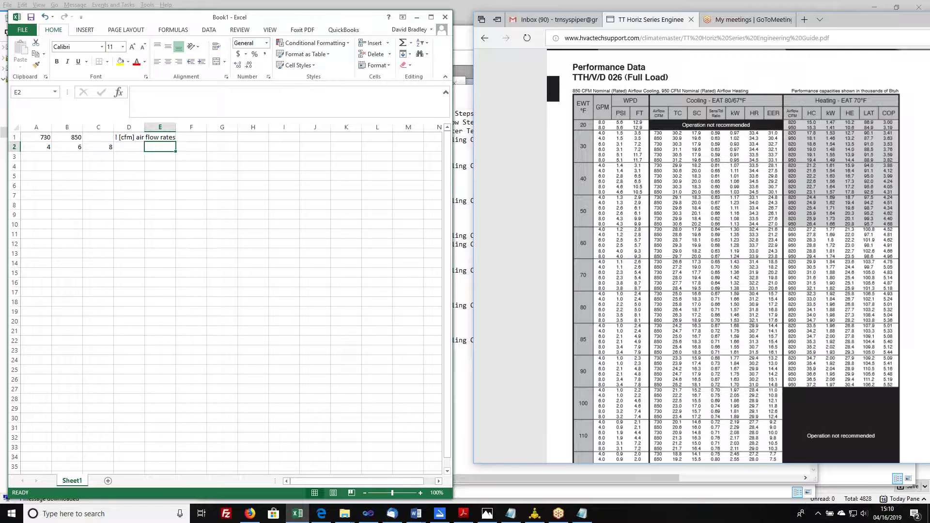
text(! [gpm])
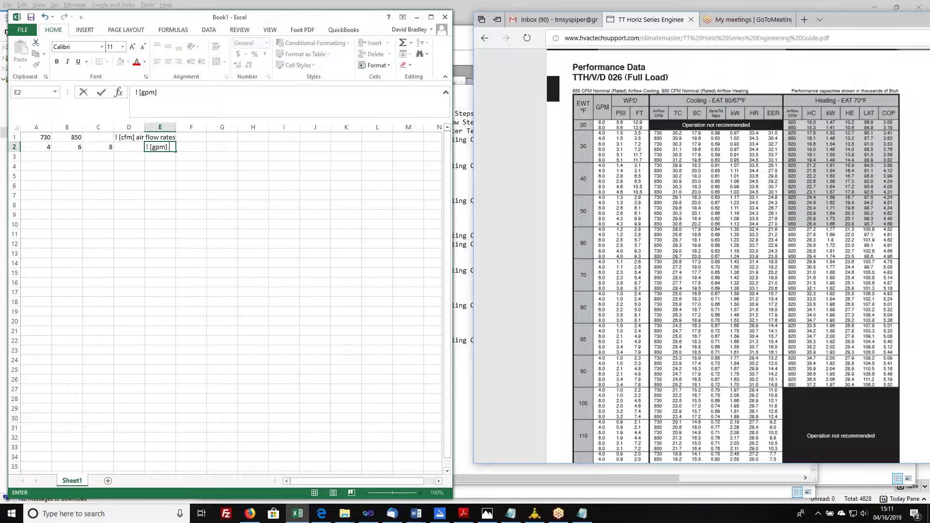
text( water flow rates)
key(Return)
Select cell A3 for the next row and bring Samp_C.Dat forward.
key(Left)
key(Left)
key(Left)
click(36, 156)
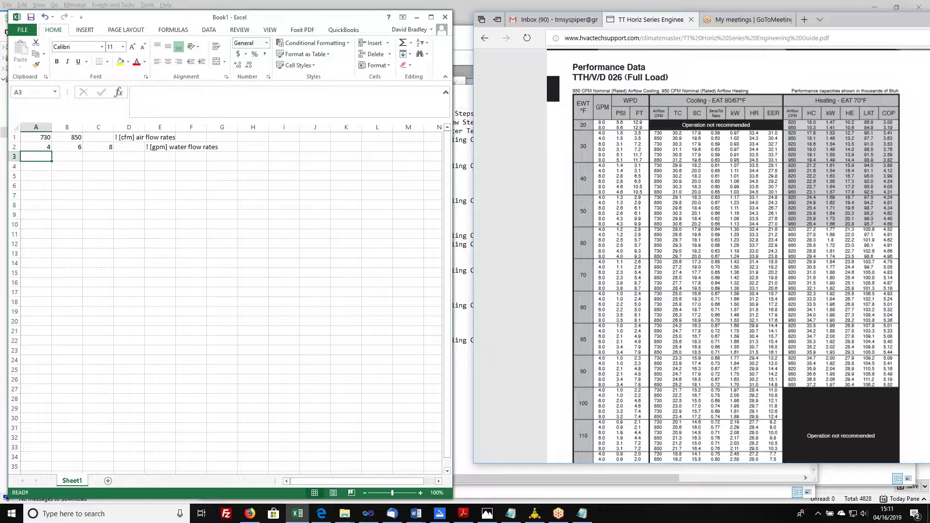
click(464, 375)
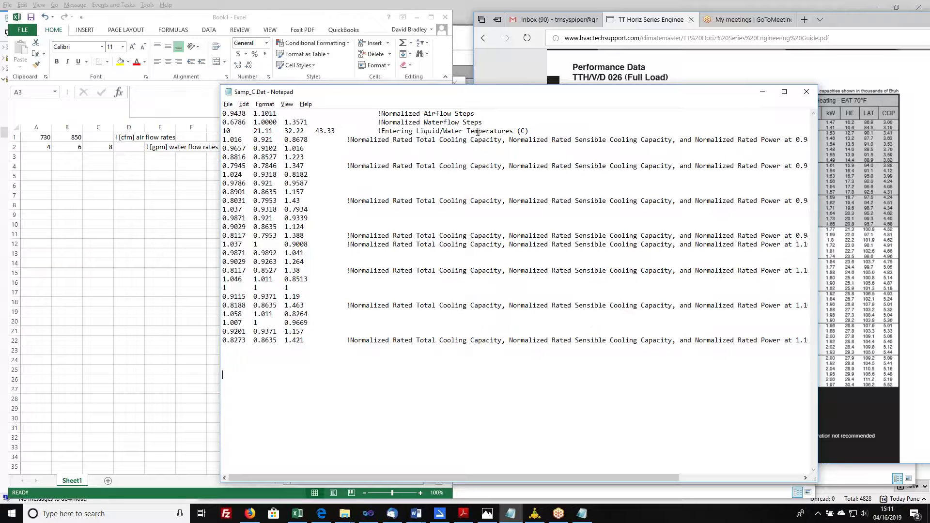
Scroll the engineering guide PDF to the TTH/V/D 026 performance data table.
click(684, 81)
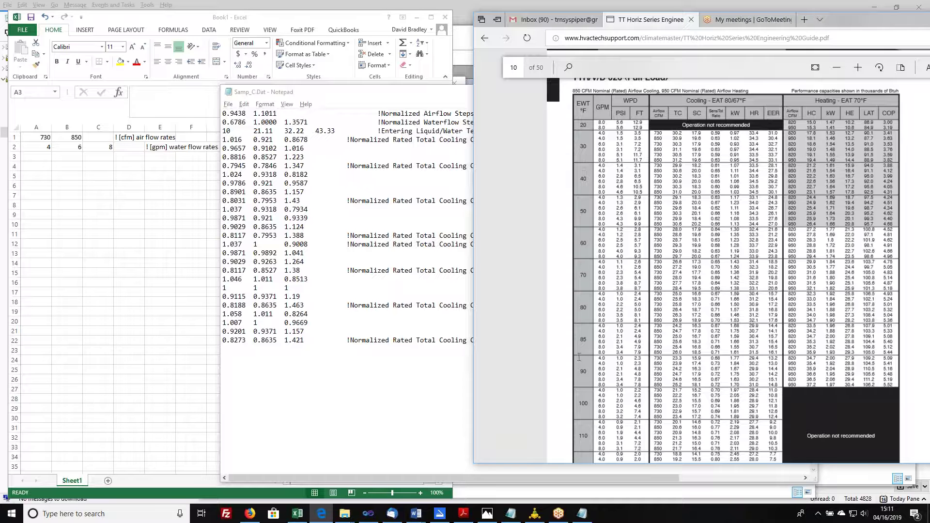
scroll(574, 410, down, 2)
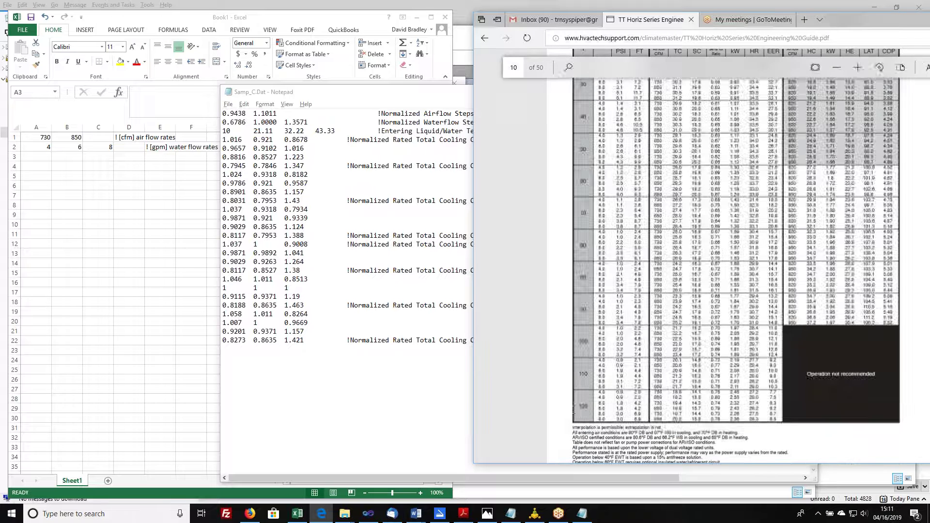
scroll(574, 409, up, 2)
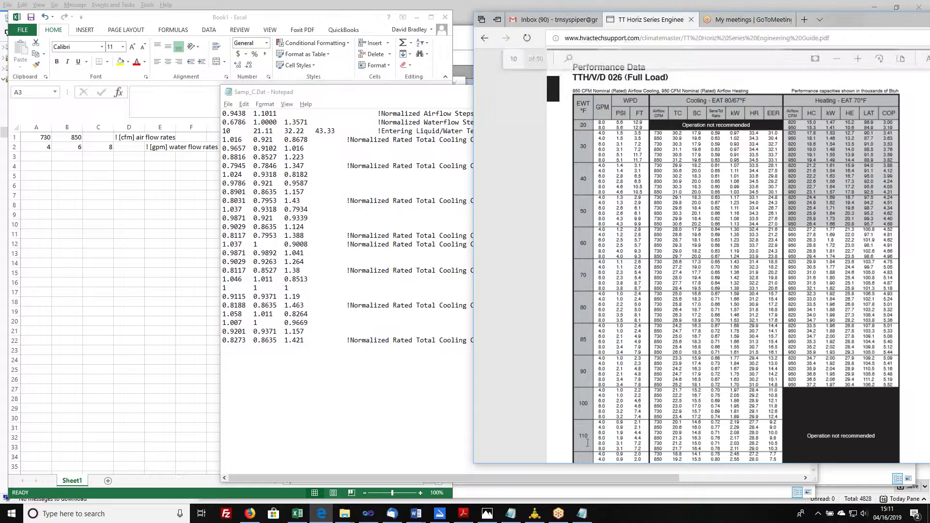
scroll(588, 416, down, 2)
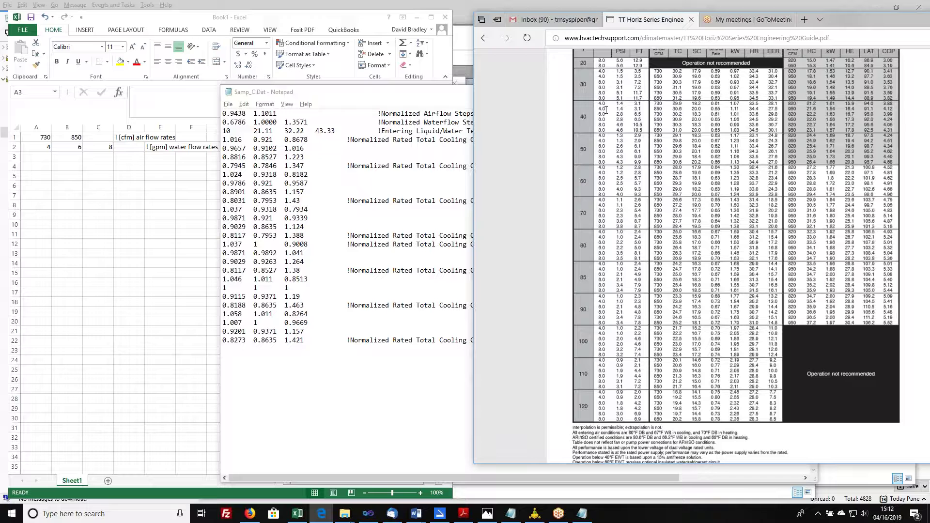
Enter temperatures 30, 40, 50, 60, 70, 80, 85, 90, 100, 110, 120 across A3:K3.
click(38, 161)
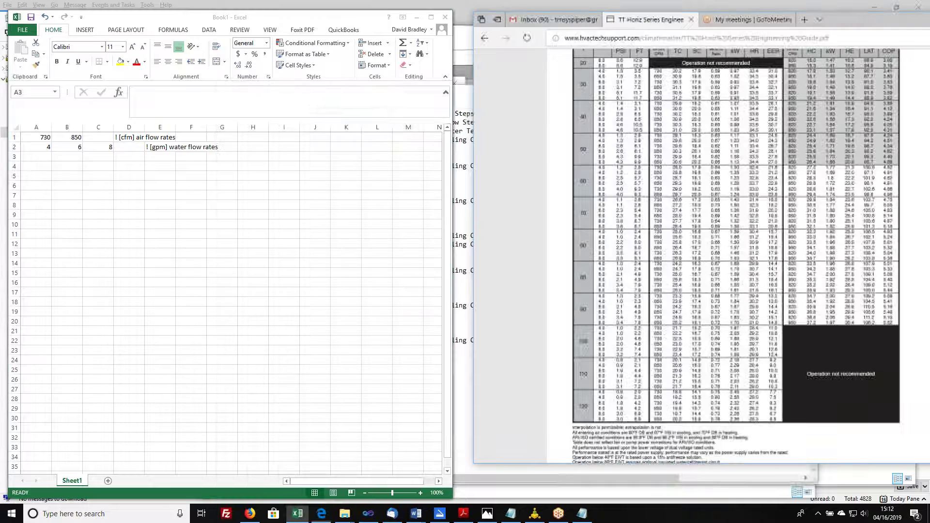
text(30)
key(Tab)
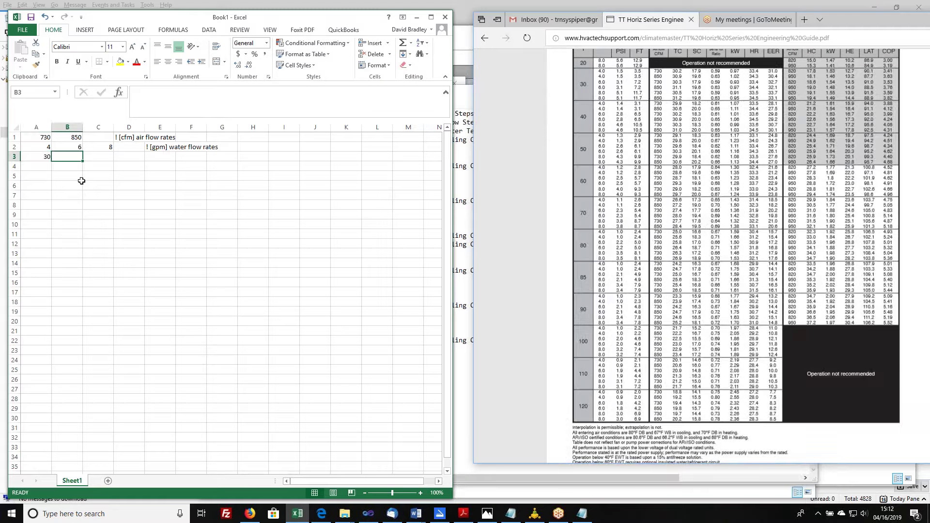
text(40)
key(Tab)
text(50)
key(Tab)
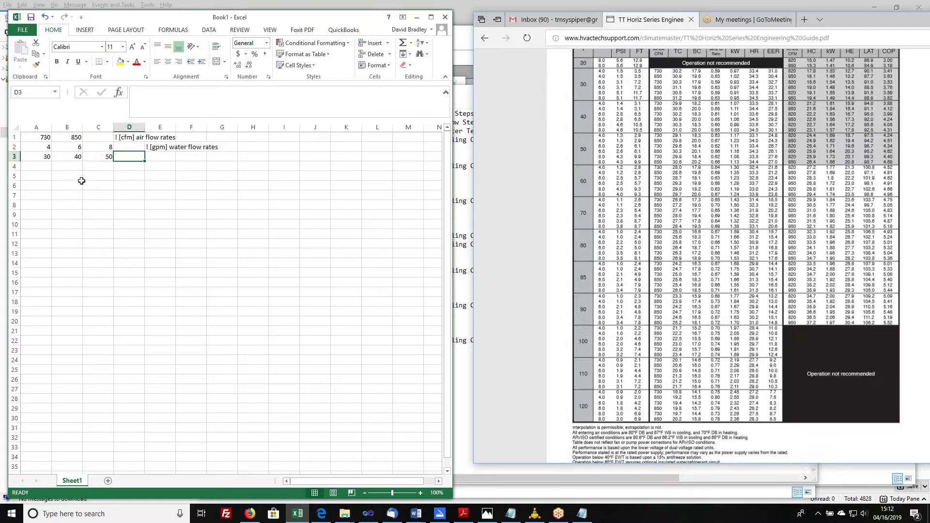
text(60)
key(Tab)
text(70)
key(Tab)
text(80)
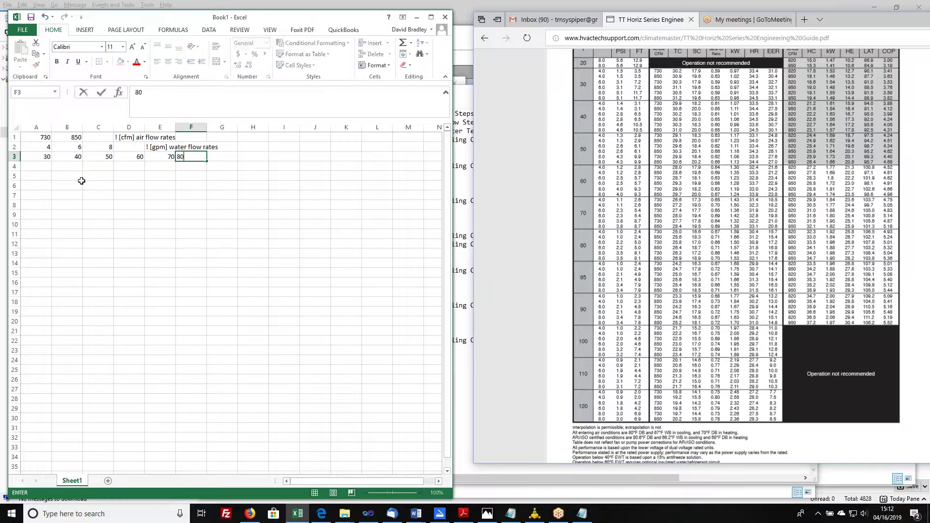
key(Tab)
text(85)
key(Tab)
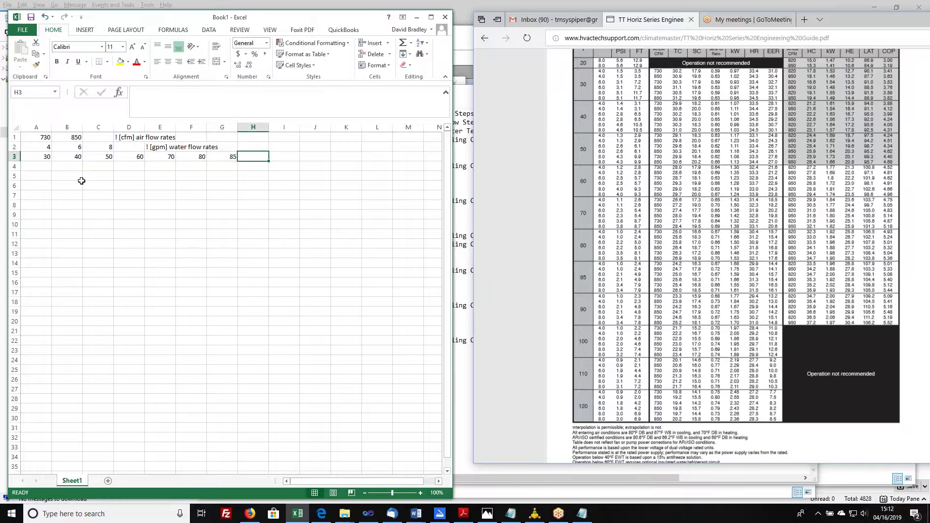
text(90)
key(Tab)
text(100)
key(Tab)
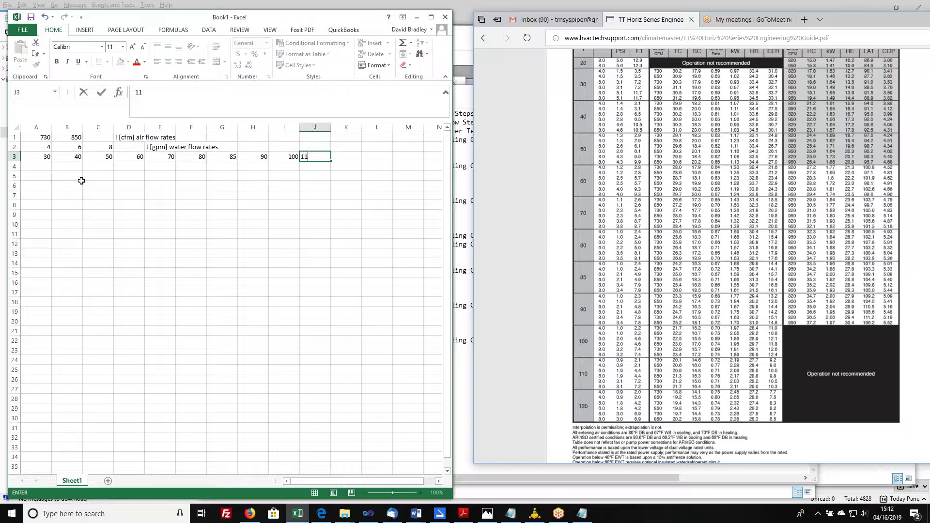
text(110)
key(Tab)
text(120)
key(Tab)
key(Tab)
Label M3 '! [F] entering water temperature' and move down to row 4.
text(! [F] enter)
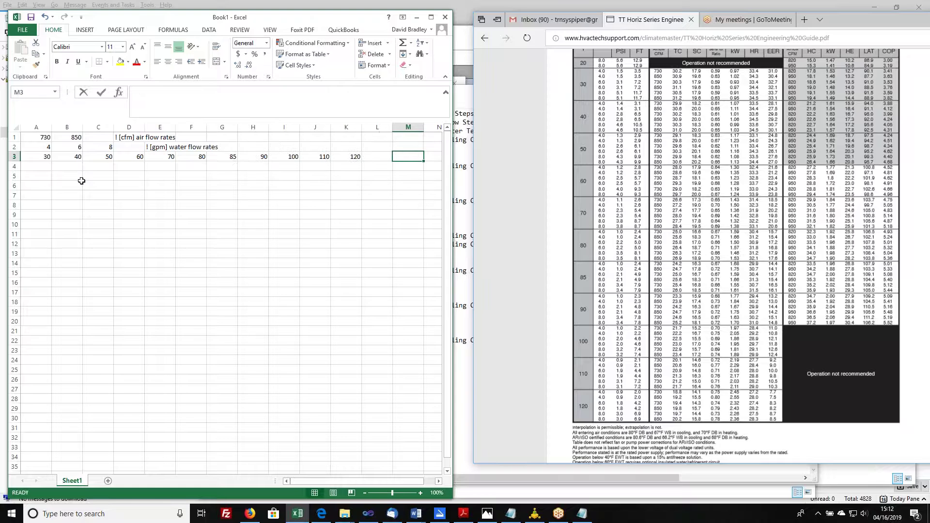
text(ing water temperature)
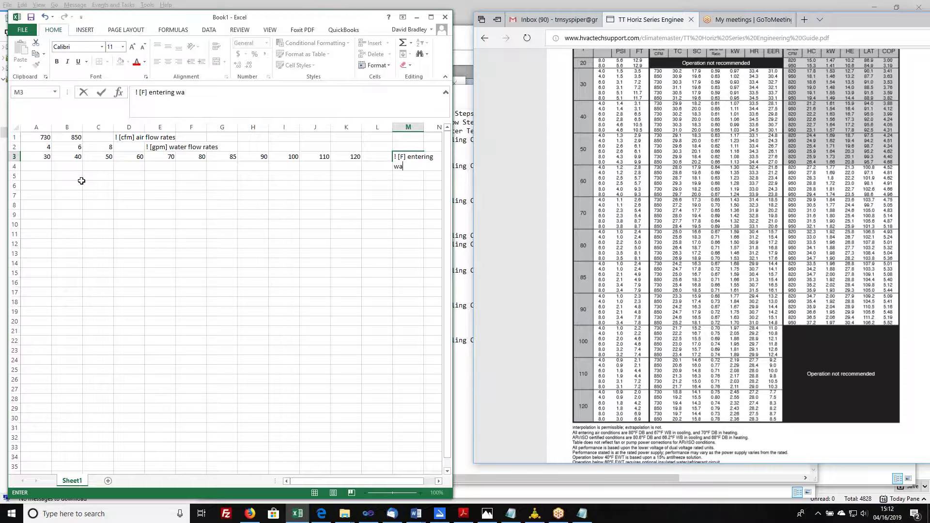
key(Left)
key(Left)
key(Left)
key(Left)
key(Left)
key(Left)
key(Left)
key(Left)
key(Left)
key(Left)
key(Left)
key(Left)
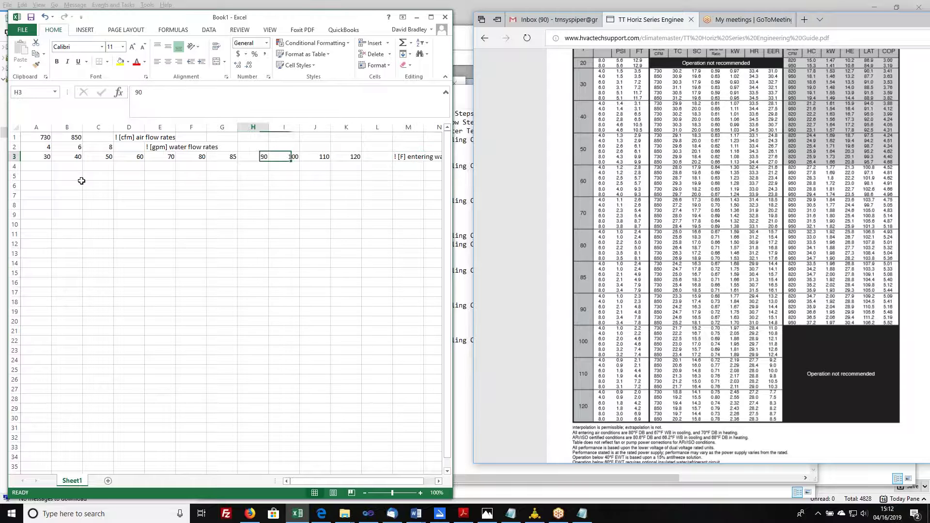
key(Down)
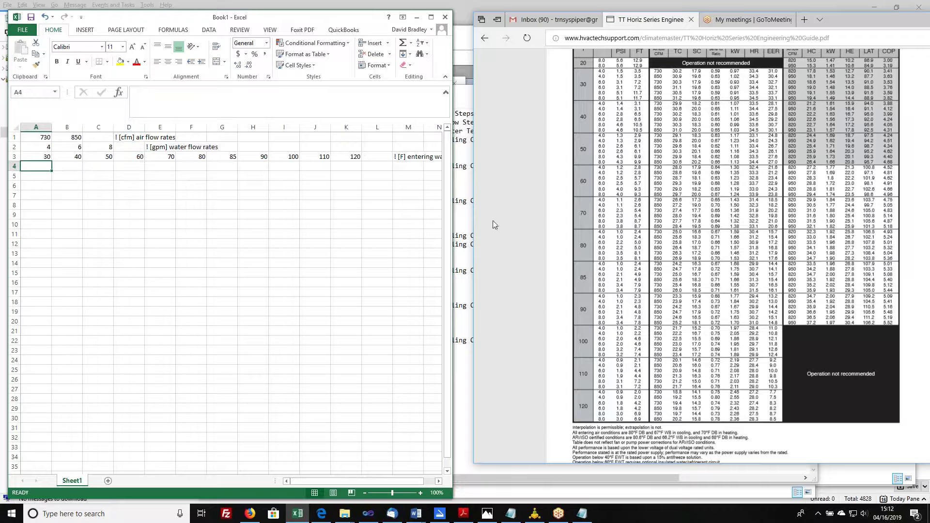
click(463, 183)
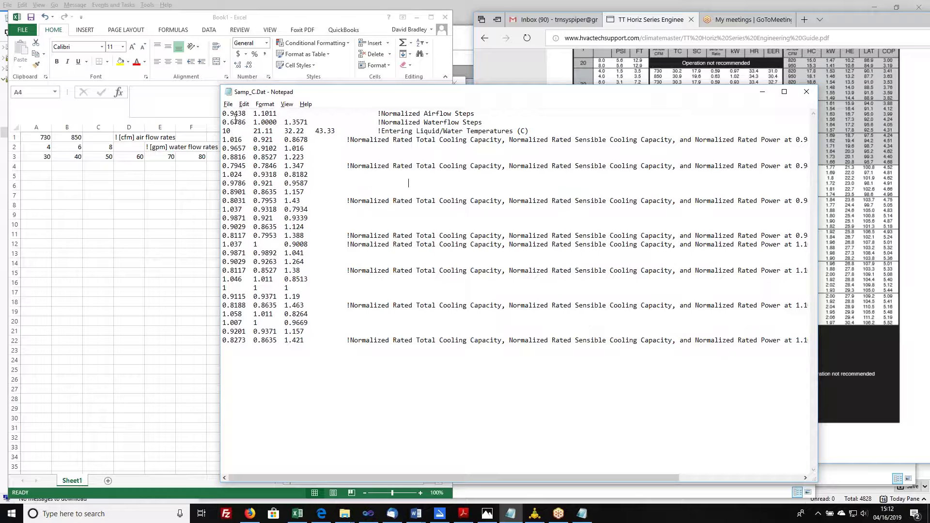
drag(223, 140, 308, 140)
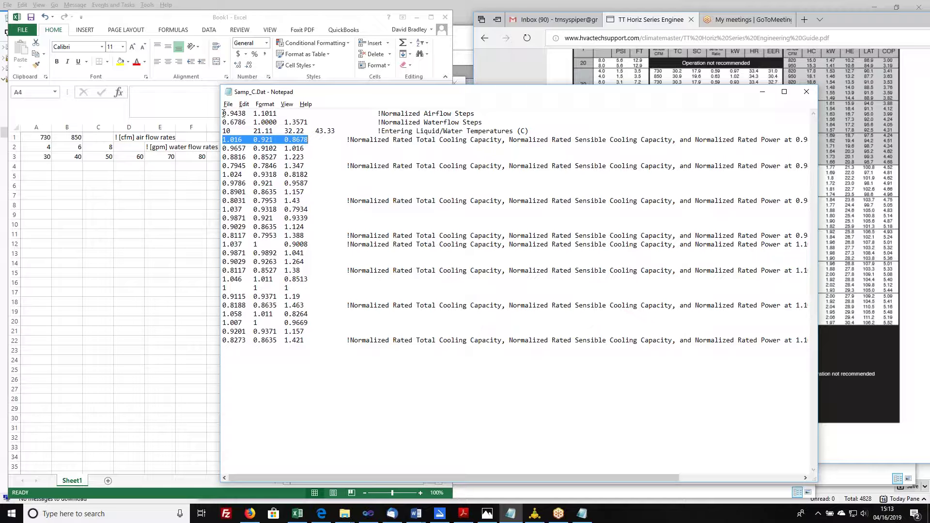
mouse_move(224, 113)
mouse_down()
mouse_move(248, 115)
mouse_move(224, 130)
mouse_up()
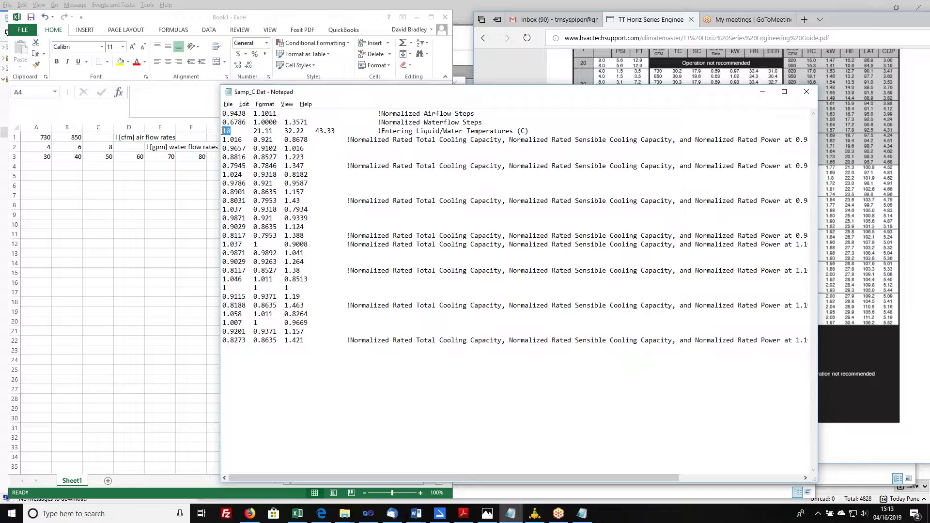
click(41, 167)
click(835, 23)
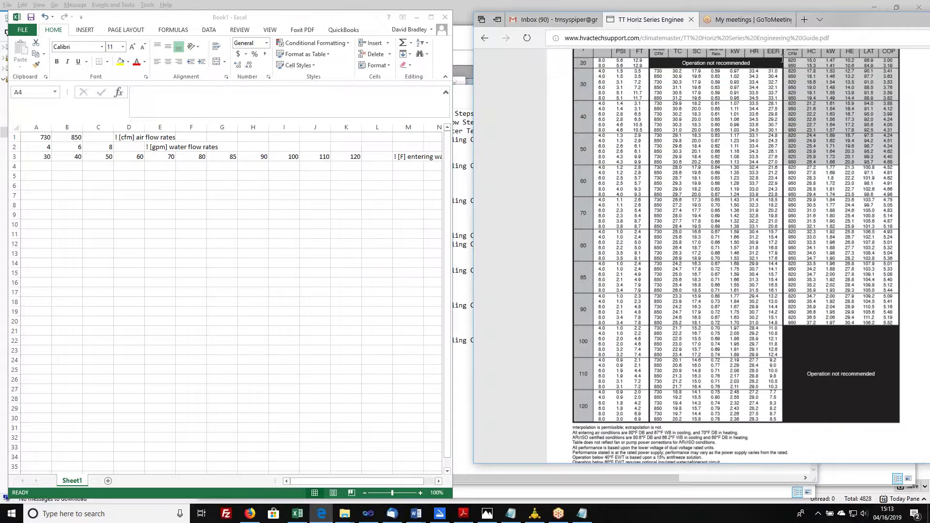
click(39, 167)
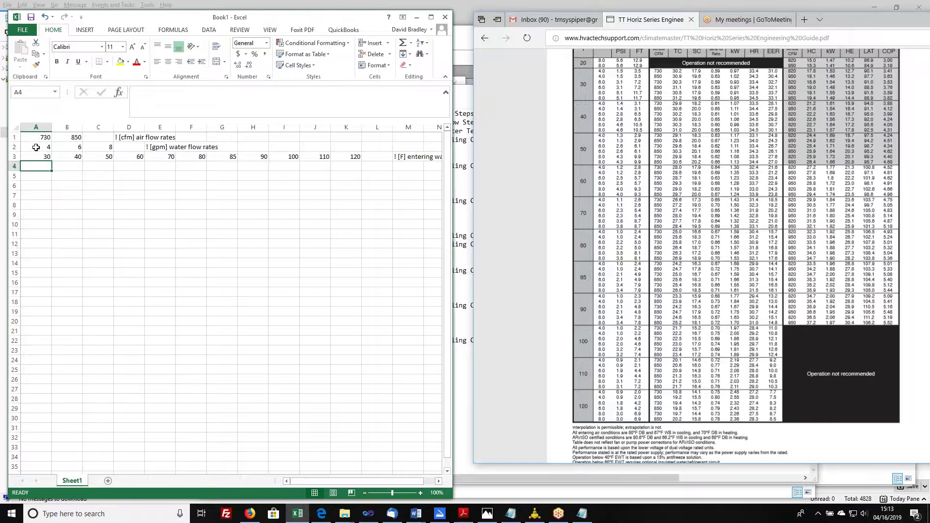
click(36, 147)
click(35, 156)
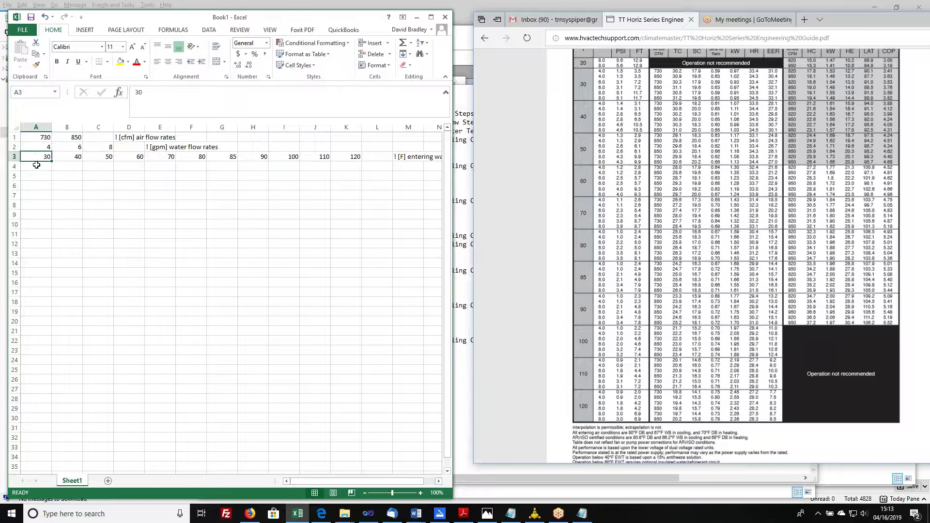
click(37, 166)
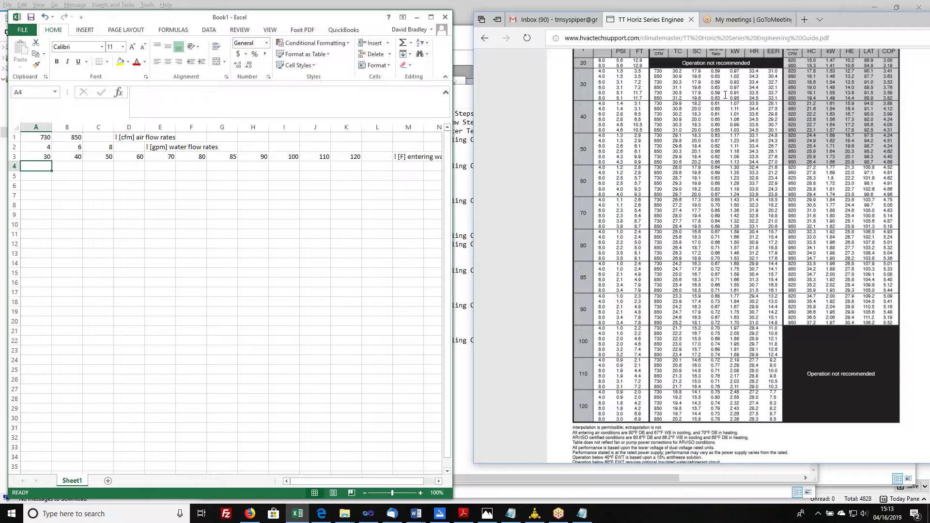
Find 30.2 in the PDF performance table and enter it in A4.
click(708, 111)
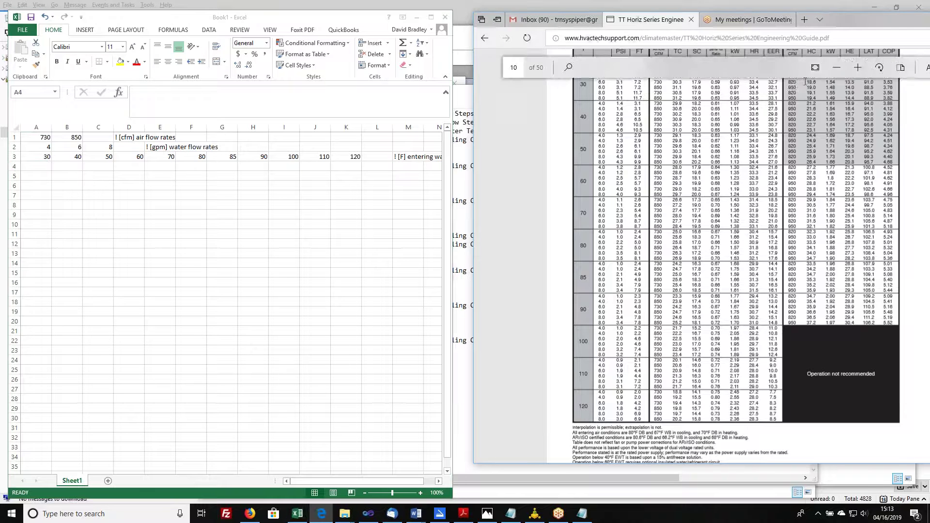
scroll(680, 134, up, 2)
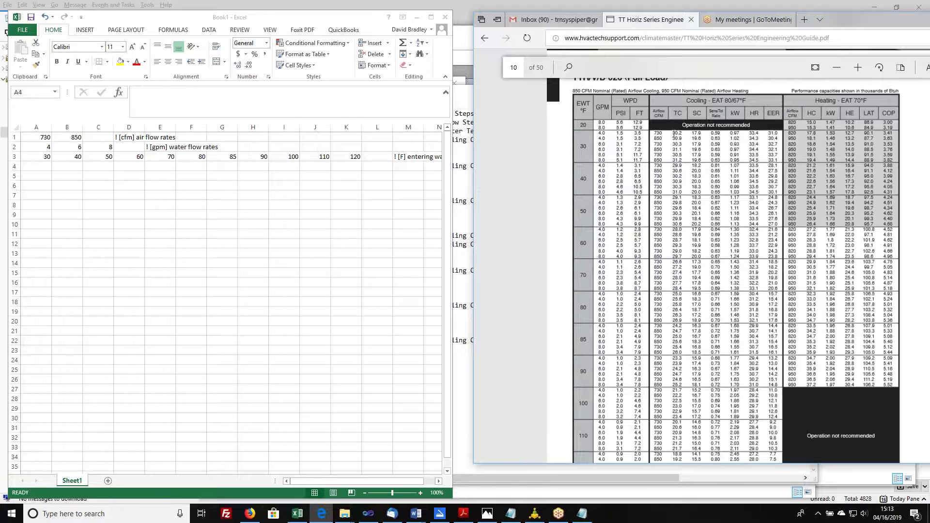
double_click(678, 133)
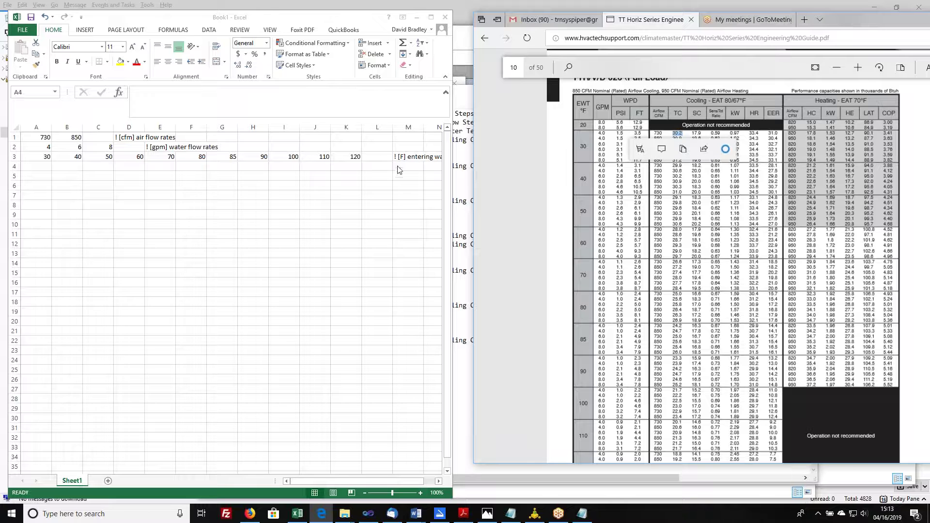
click(38, 168)
text(30.2)
key(Tab)
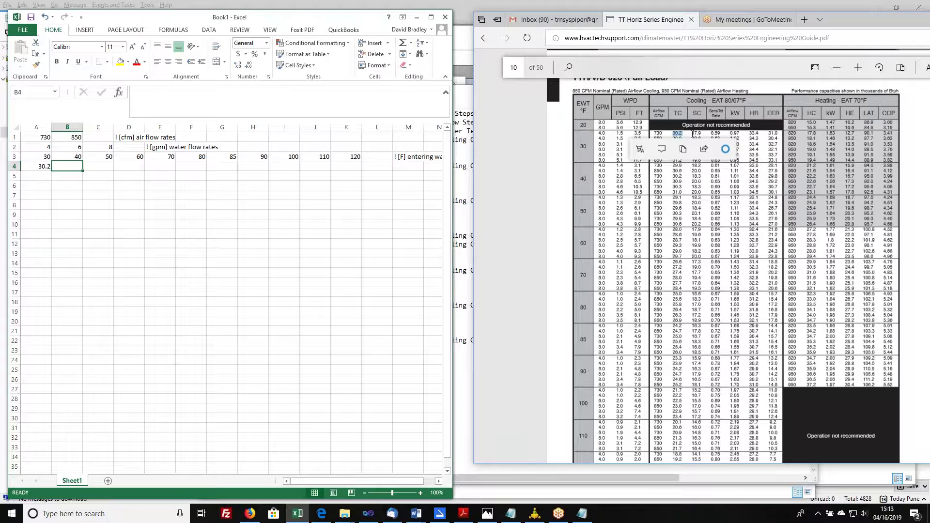
Enter 17.9 in B4 and 0.97 in C4 from the PDF table.
double_click(696, 133)
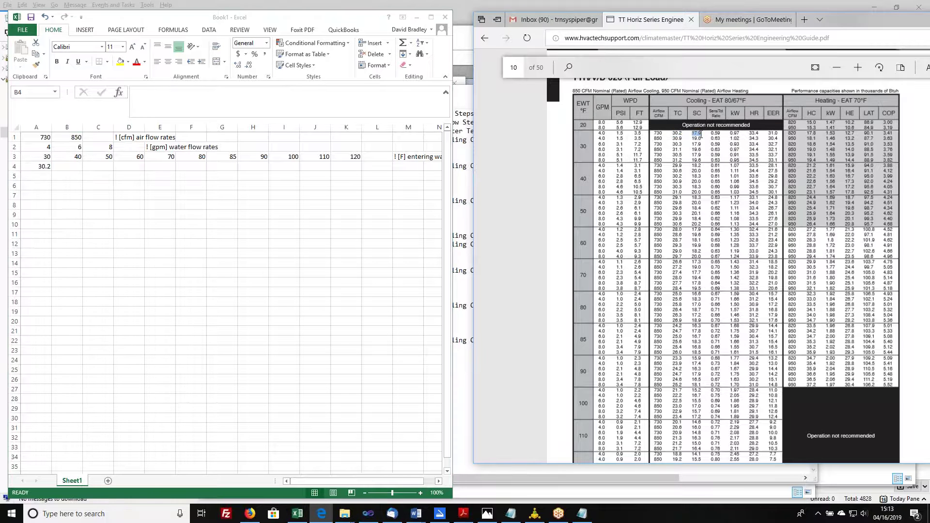
key(alt+Tab)
text(17.9)
click(101, 167)
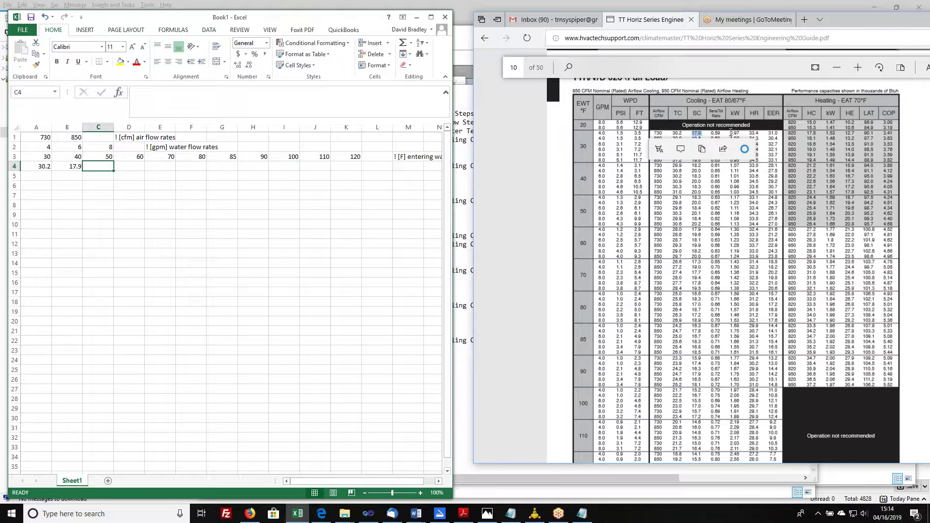
double_click(733, 133)
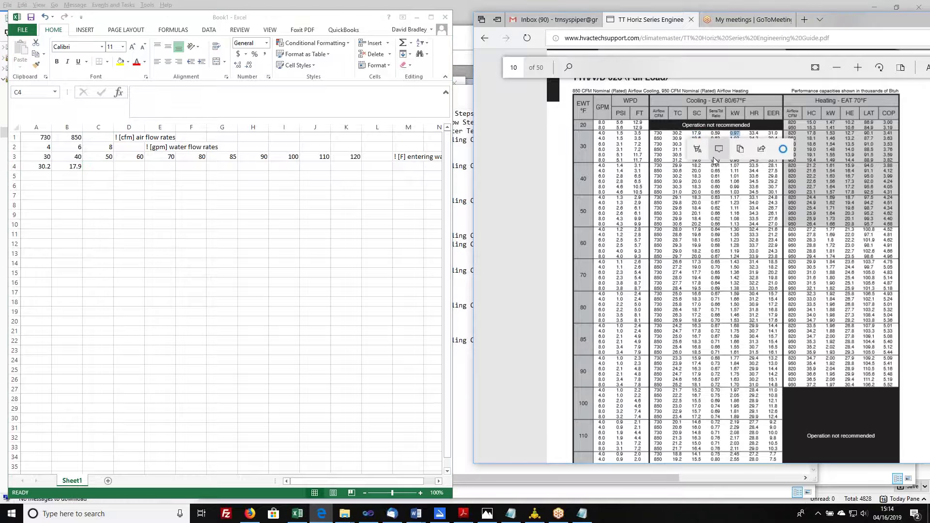
click(96, 167)
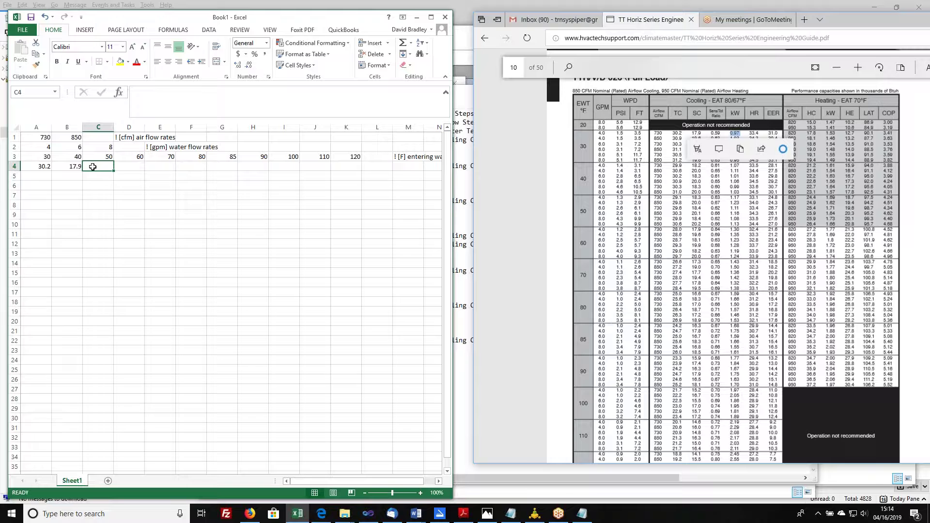
text(0.97)
click(127, 168)
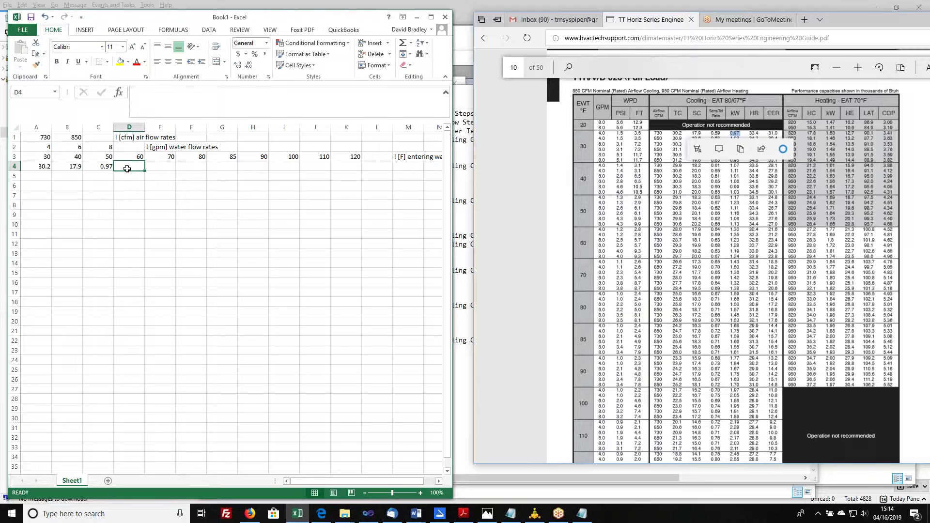
key(Return)
key(alt+Tab)
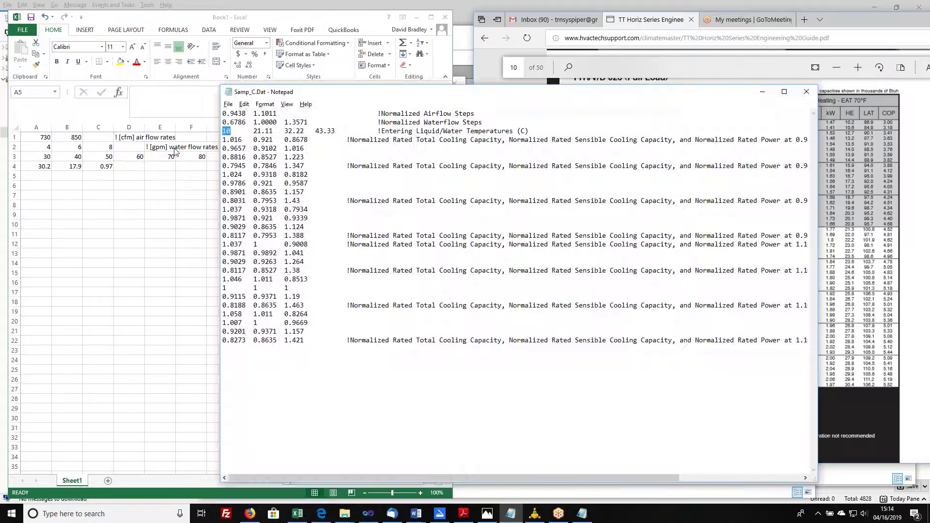
drag(246, 113, 274, 131)
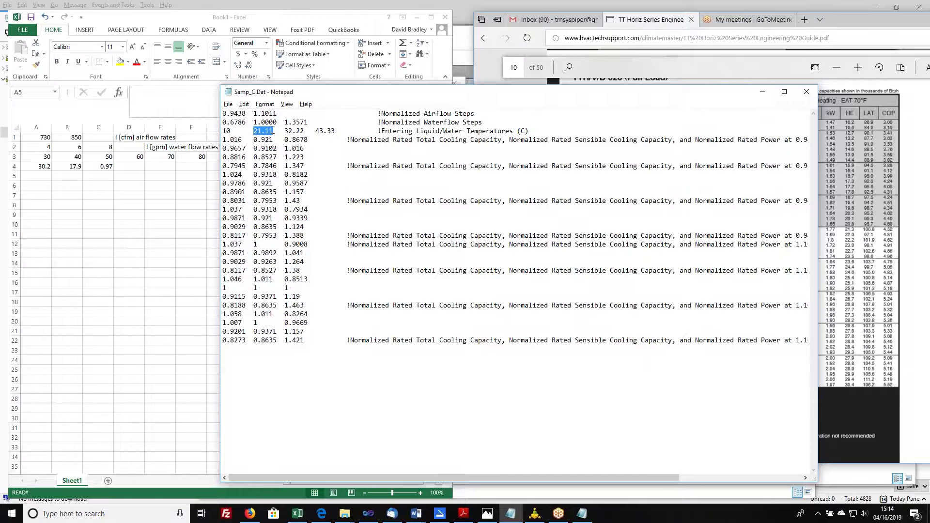
click(39, 176)
click(925, 110)
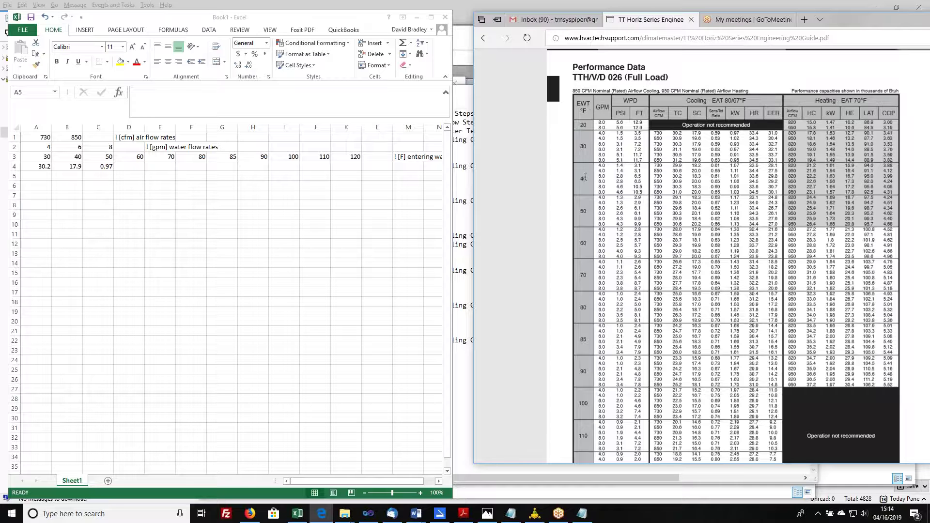
Enter 29.9 from the PDF's 40 °F, 4.0 GPM row into A5.
drag(598, 166, 664, 166)
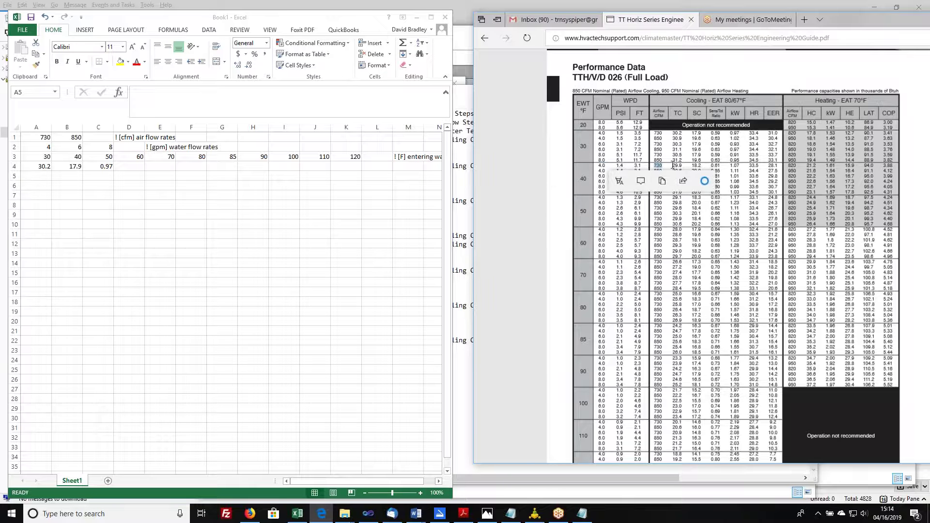
drag(672, 166, 684, 166)
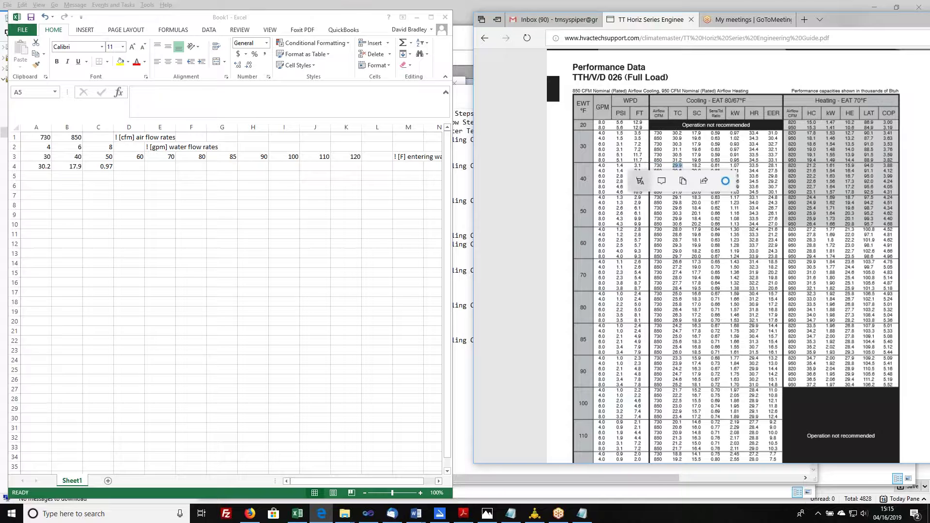
key(alt+Tab)
text(29.9)
key(Tab)
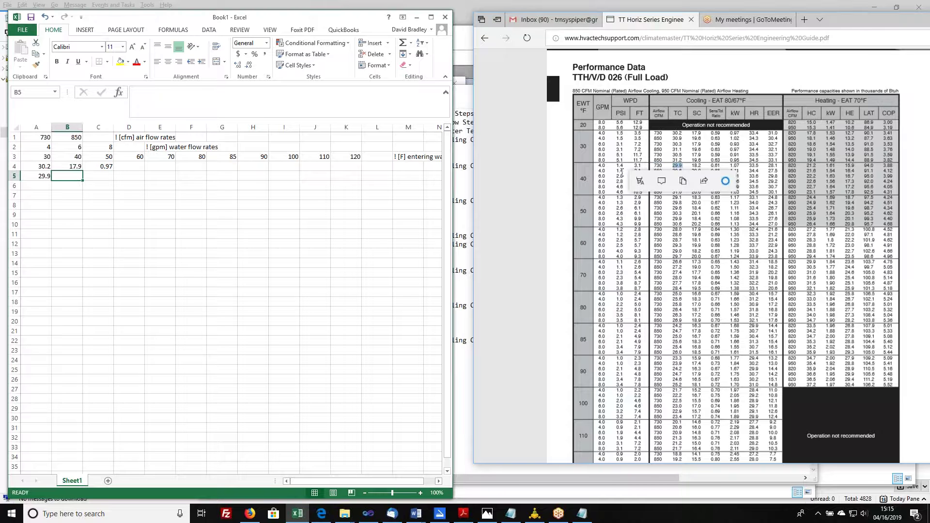
Enter 18.2 in B5 and 1.07 in C5 from the PDF table.
click(693, 166)
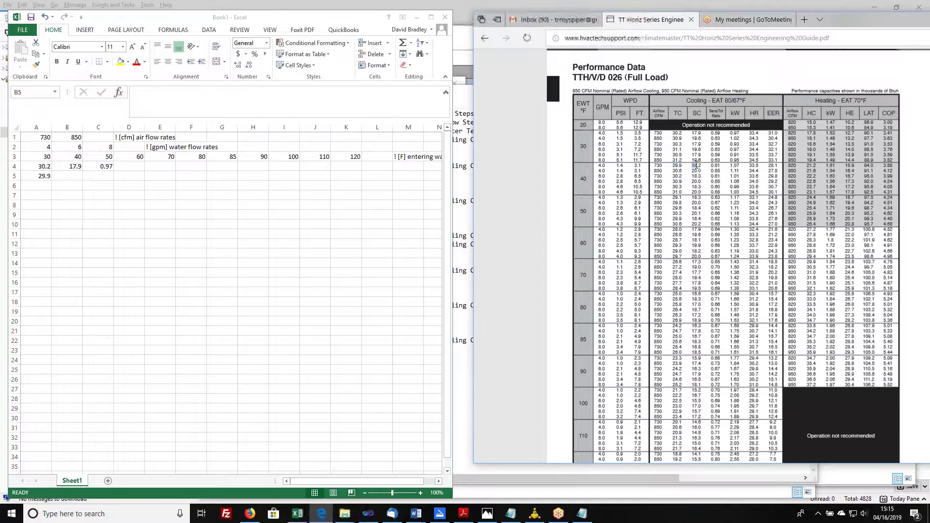
drag(694, 165, 701, 166)
click(71, 175)
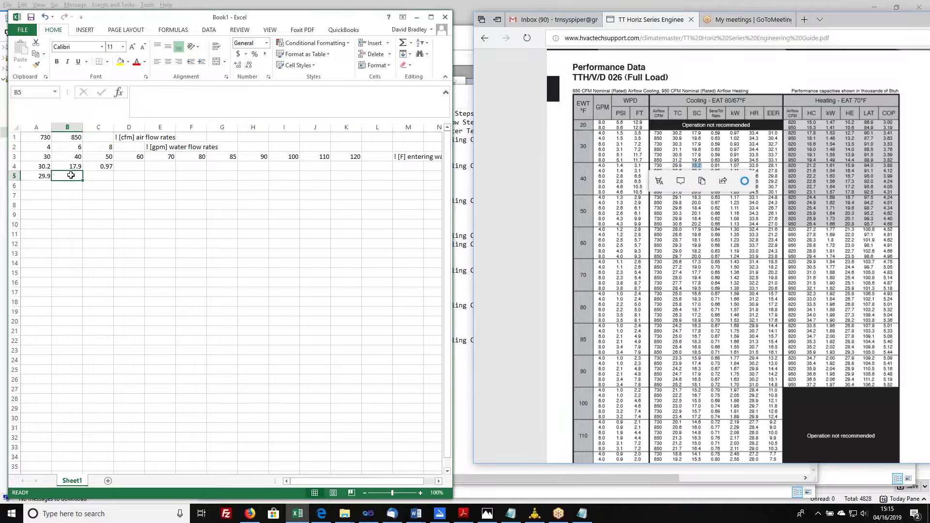
text(18.2)
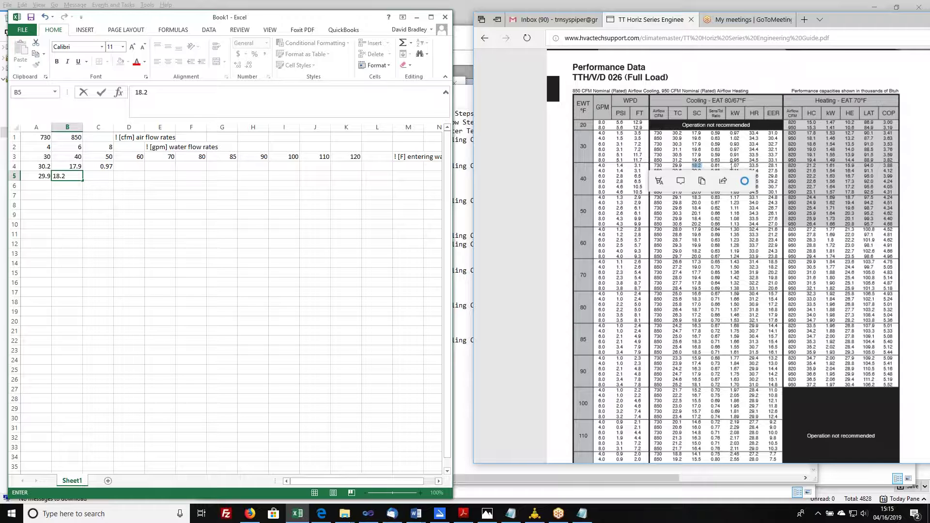
click(104, 176)
text(1.07)
key(Up)
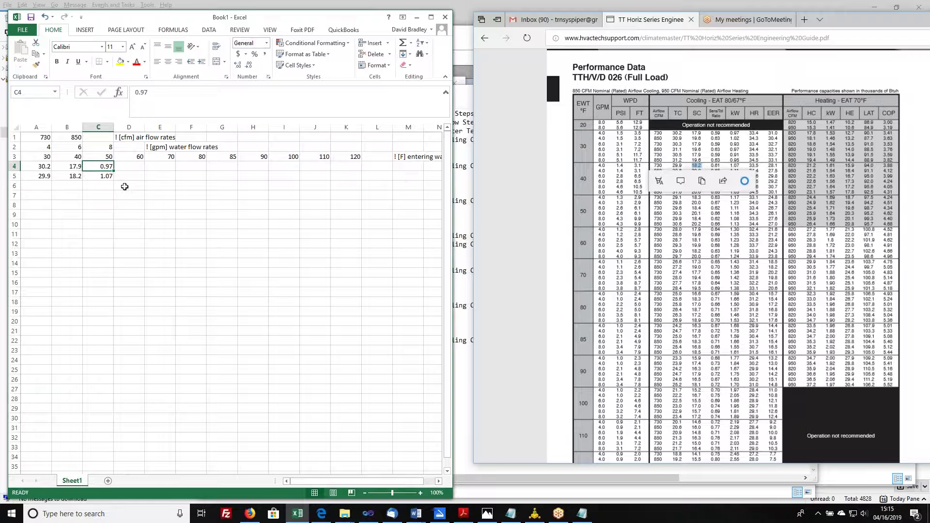
key(Right)
key(Right)
Type '! Total cooling capacity [kBtu/h], sensible cooling capacity [kBtu/h], power [kW] at' in E4.
text(!)
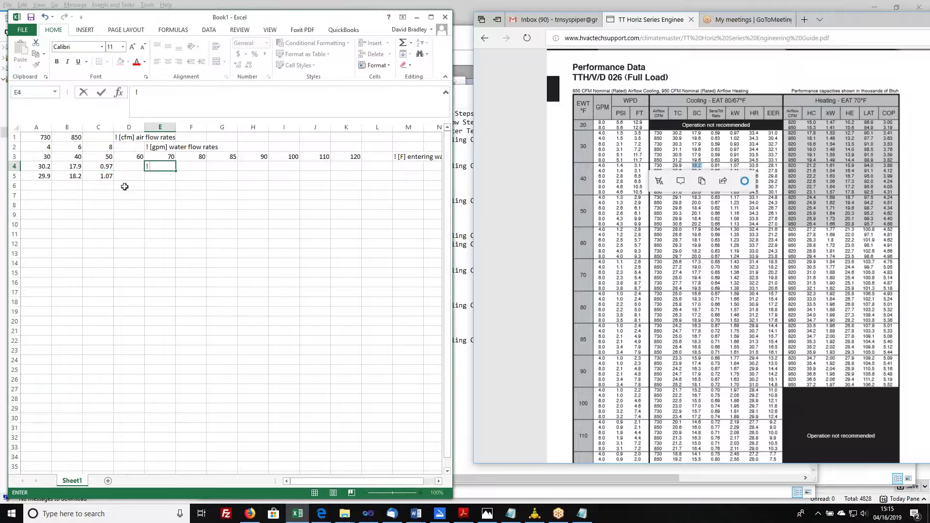
text( Total cooling capacit)
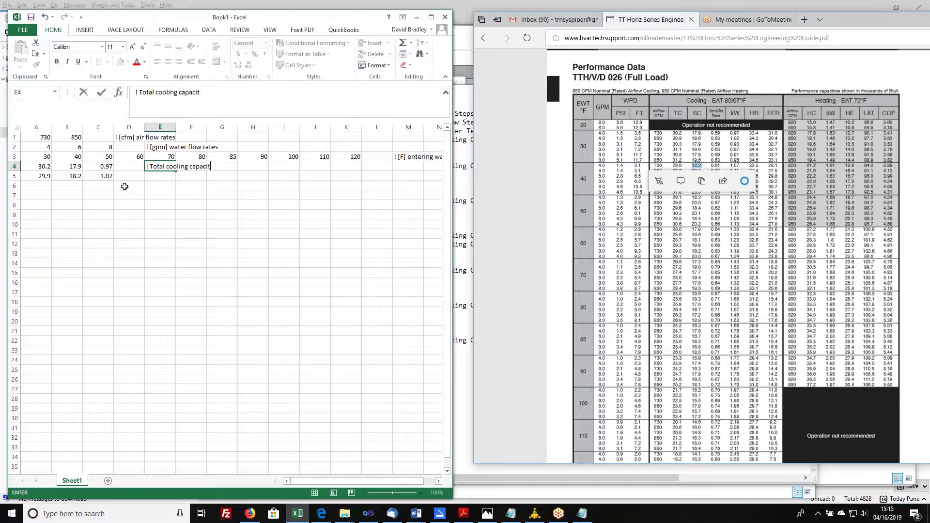
text(y [kBtu/h], sensible cooling capacity )
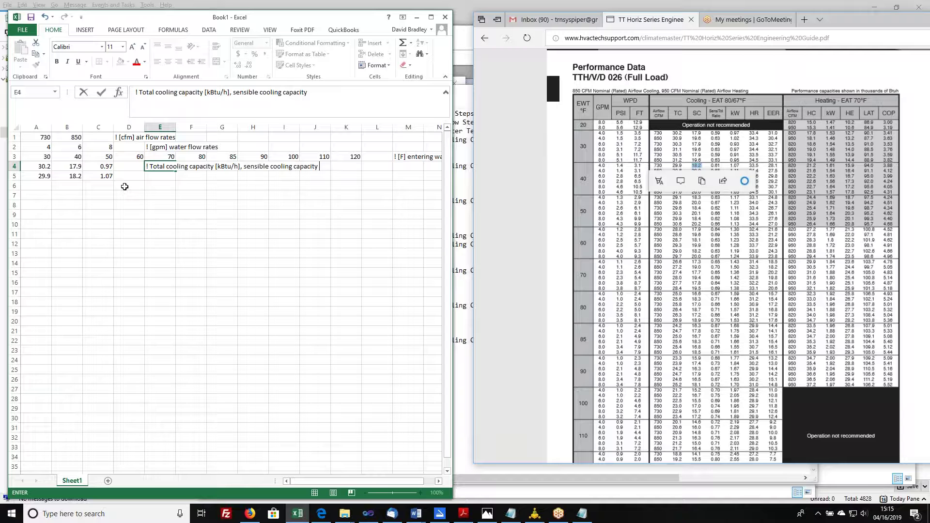
text([kBtu/h], power [kW])
key(ctrl+Return)
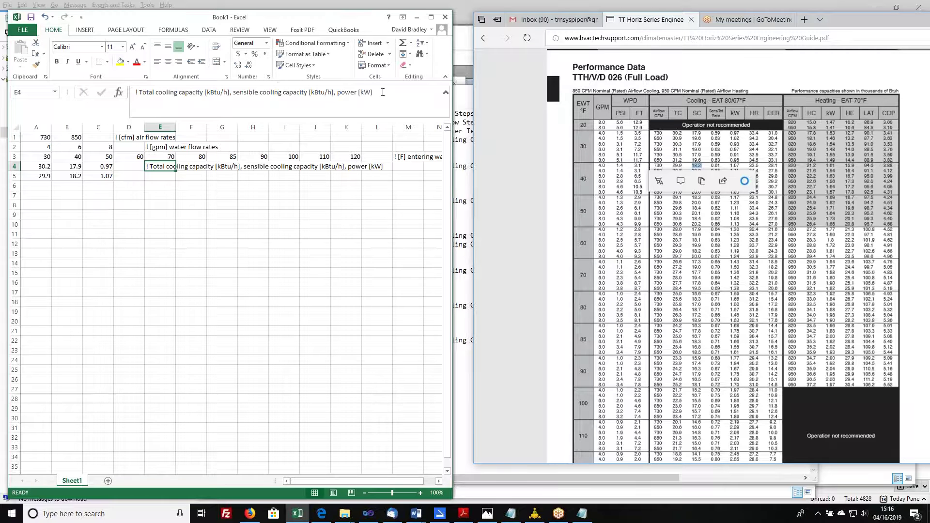
click(381, 92)
text(at)
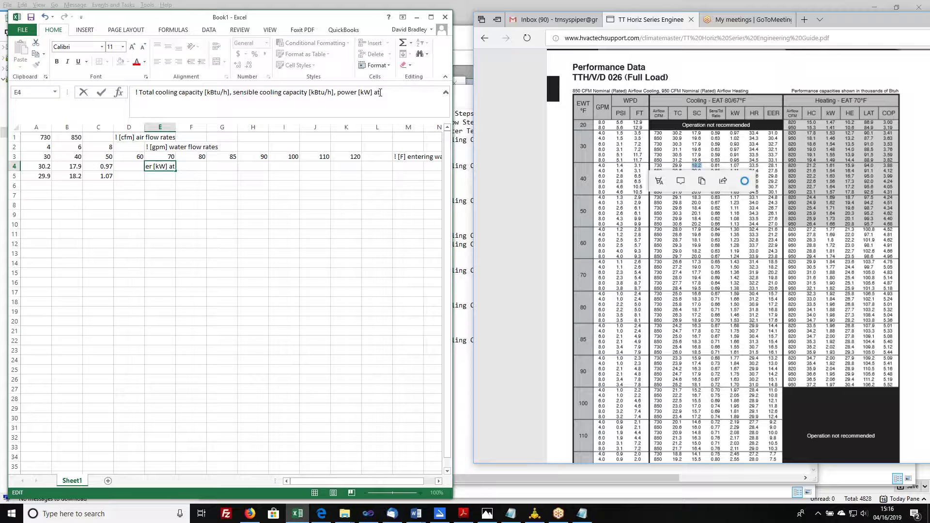
key(ctrl+Return)
Enter conditions 730, 4 and 30 in F4:H4.
key(Right)
text(730)
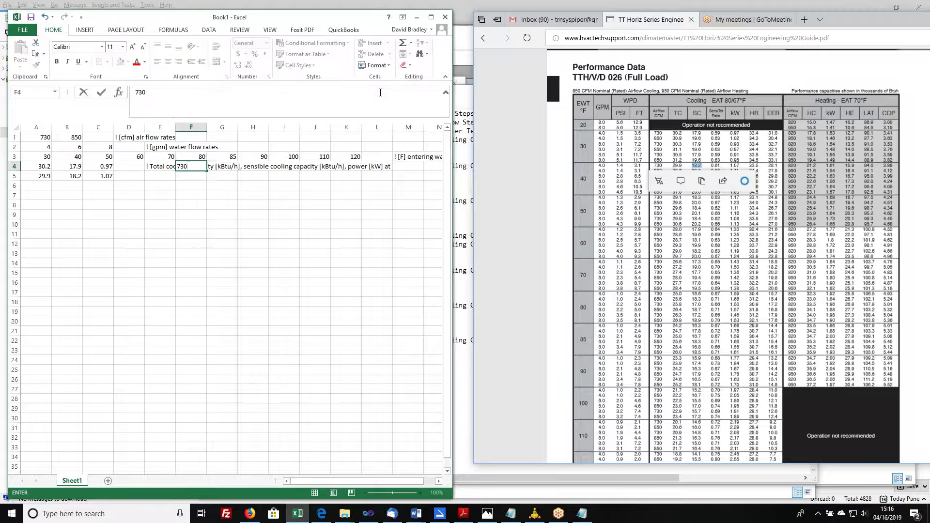
key(Right)
text(4)
key(Right)
text(30)
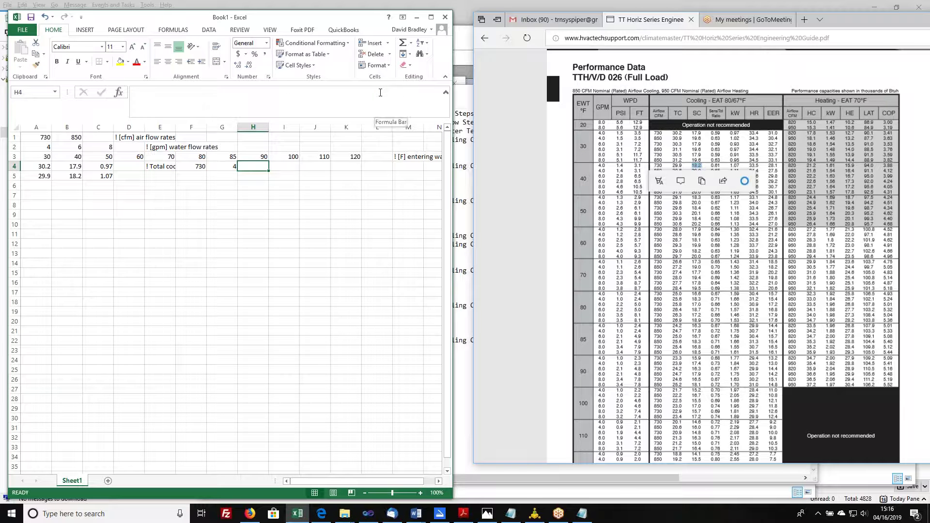
key(ctrl+Return)
Copy E4:H4 into E5:H5 and change H5's temperature to 40.
key(ctrl+Left)
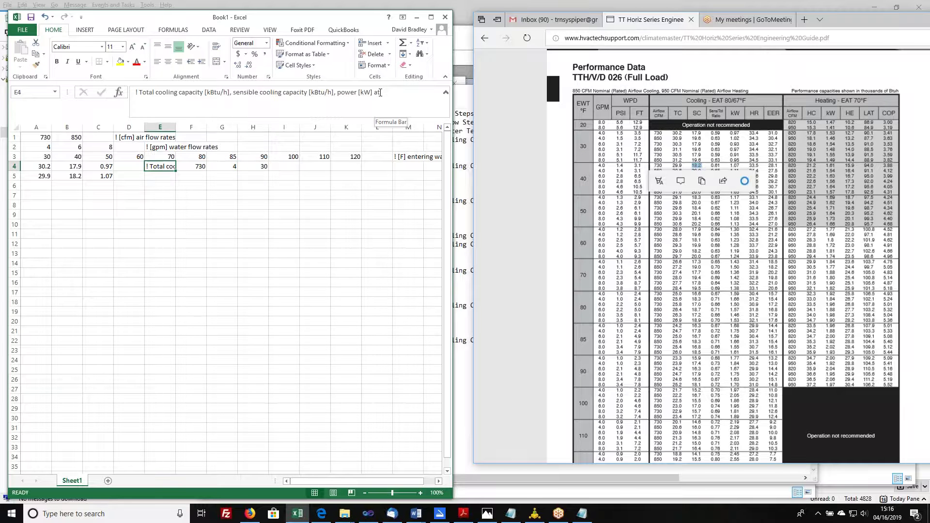
key(shift+Right)
key(shift+Right)
key(shift+Right)
key(ctrl+c)
key(Down)
key(ctrl+v)
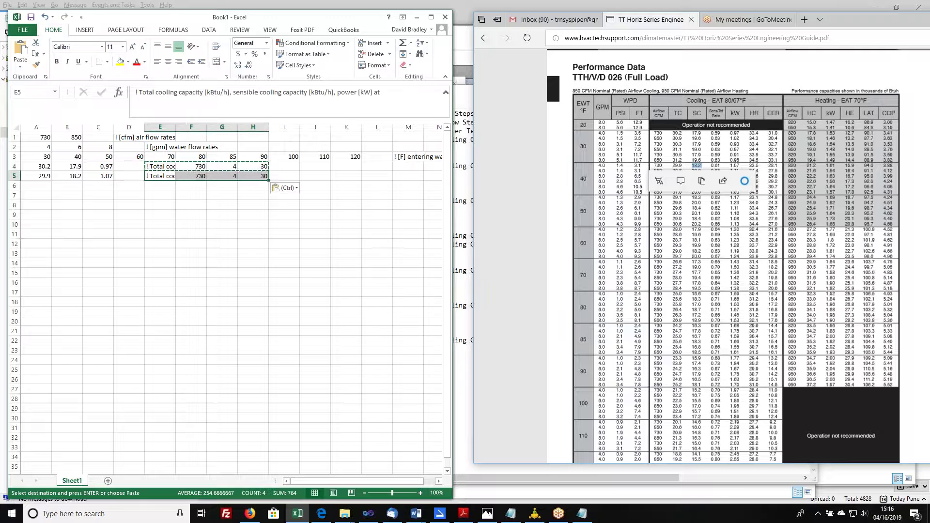
click(248, 176)
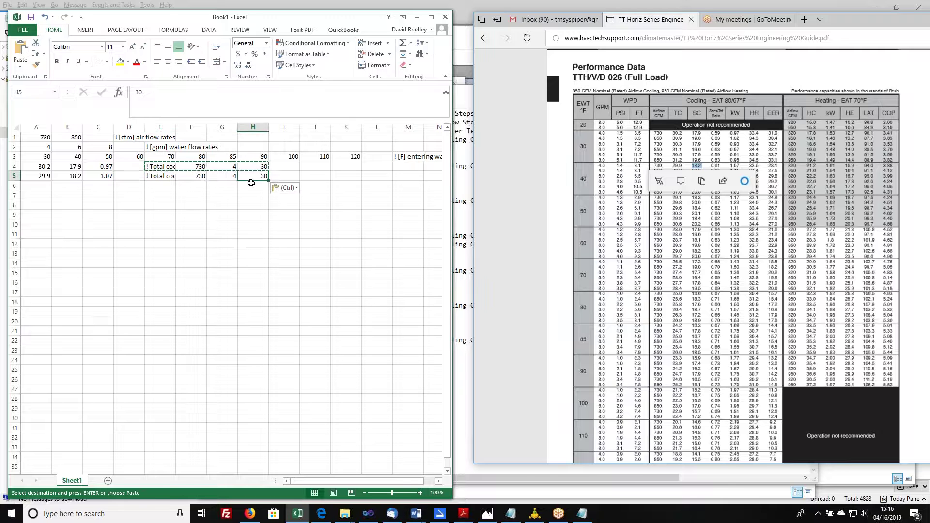
text(40)
key(Return)
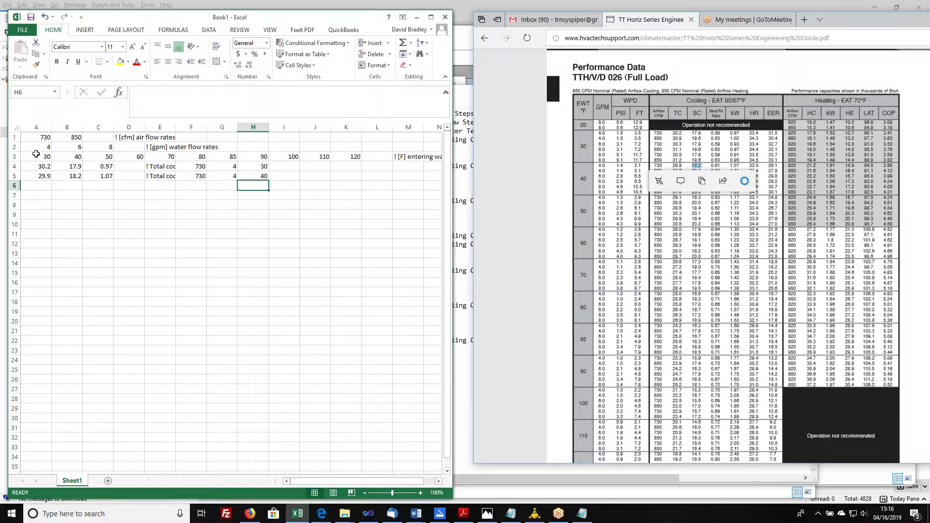
Copy temperatures A3:K3 and paste them transposed down column H from H4.
click(344, 156)
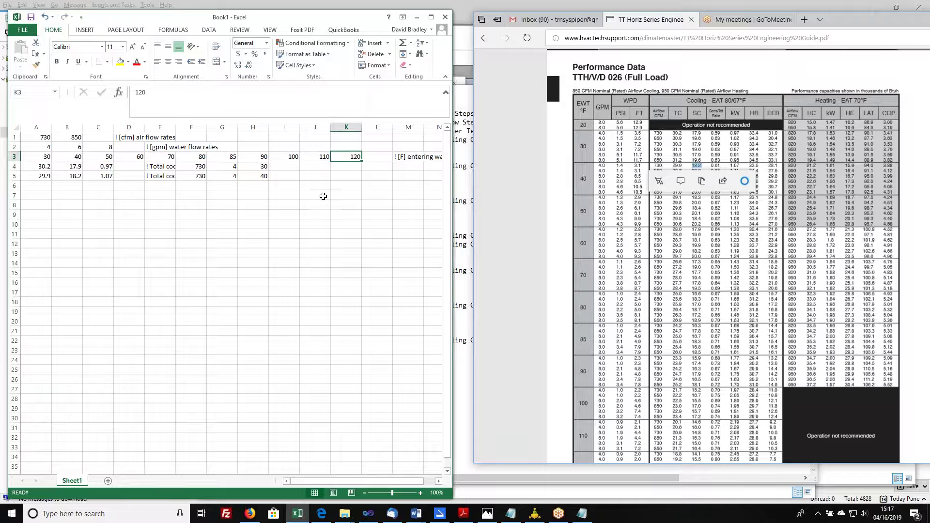
drag(29, 157, 349, 158)
key(ctrl+c)
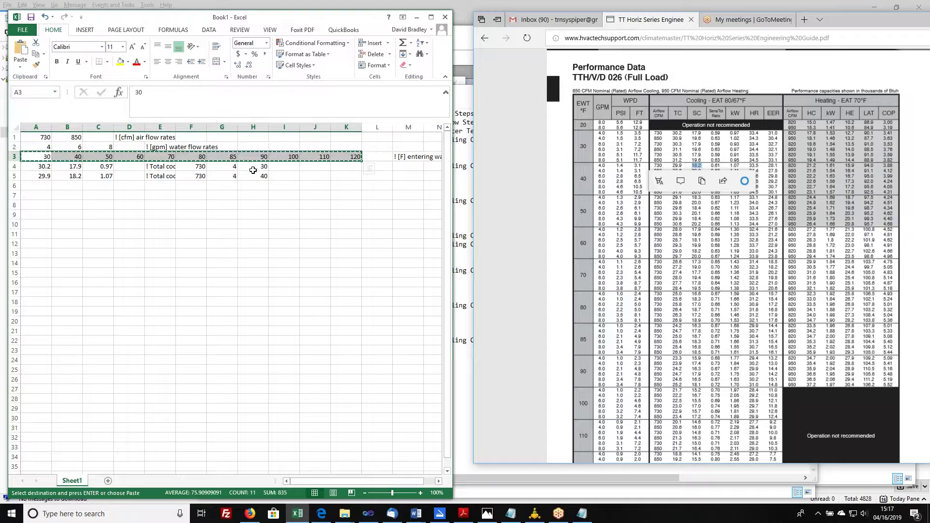
click(254, 166)
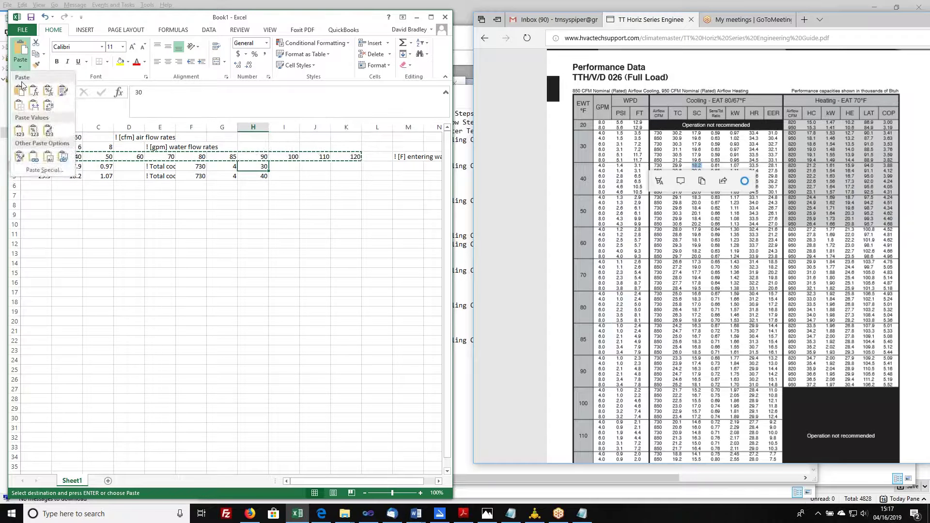
click(48, 105)
Fill 4 gpm down column G and 730 cfm down column F to row 14.
click(243, 274)
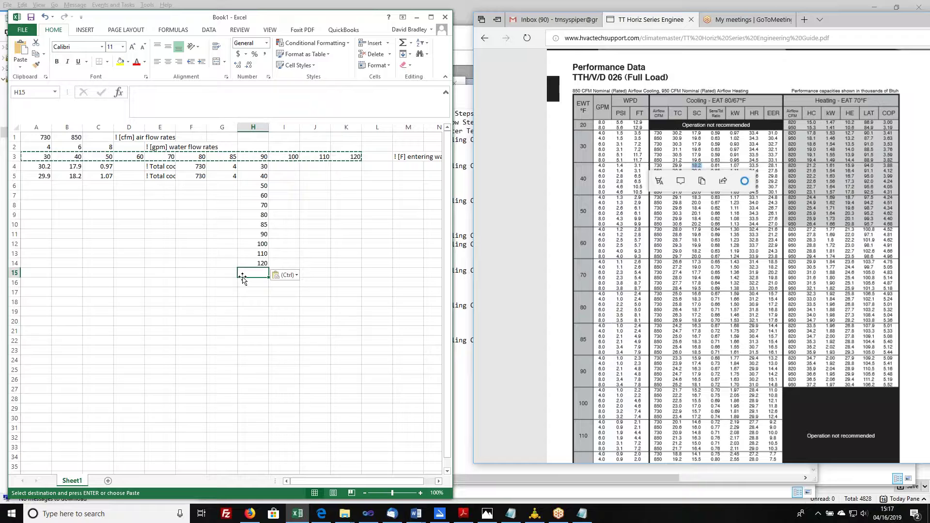
click(221, 263)
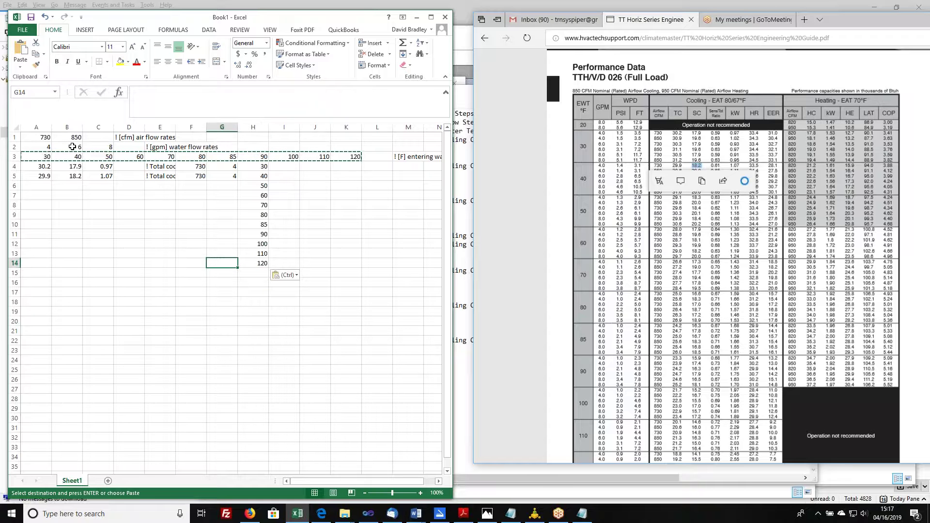
drag(225, 166, 233, 264)
click(201, 177)
drag(207, 181, 201, 265)
Start the 6 gpm block: 6 and 730 in row 15, temperatures 30–120 pasted into H15:H25.
click(227, 273)
text(6)
key(Left)
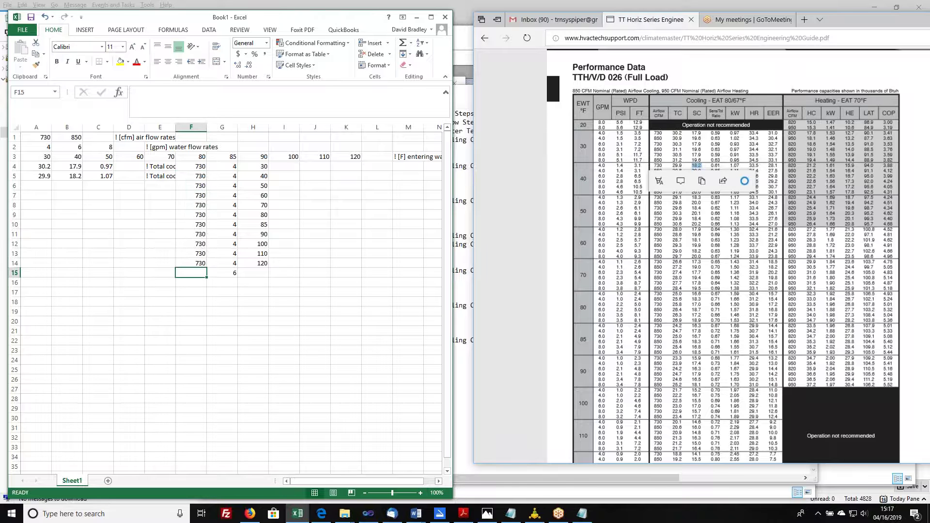
text(730)
key(Up)
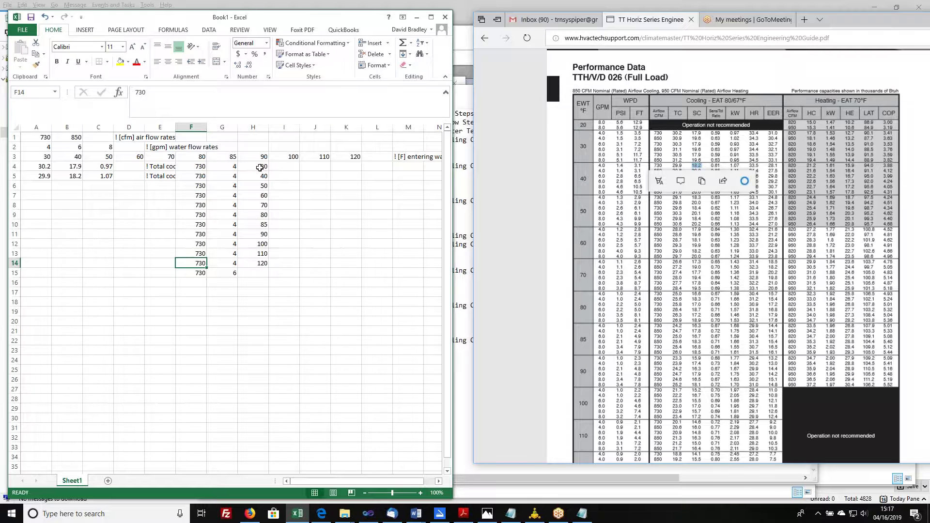
drag(260, 167, 256, 262)
key(ctrl+c)
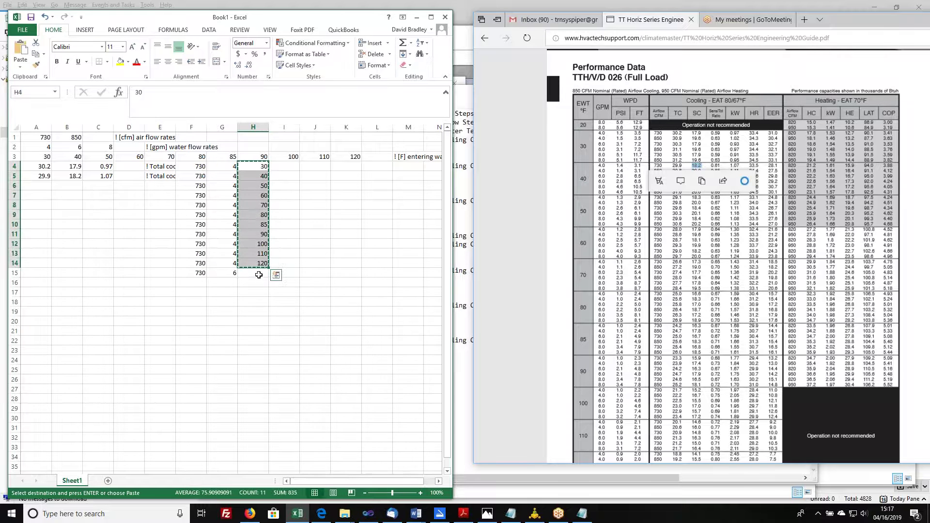
click(257, 273)
key(ctrl+v)
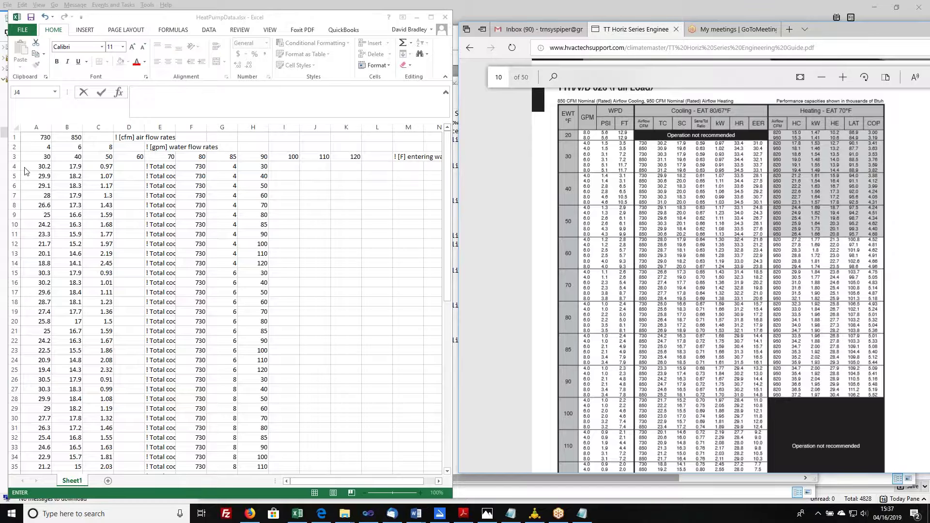
Scroll through the HeatPumpData rows to check the 730 cfm data at 4, 6 and 8 gpm.
scroll(87, 177, down, 1)
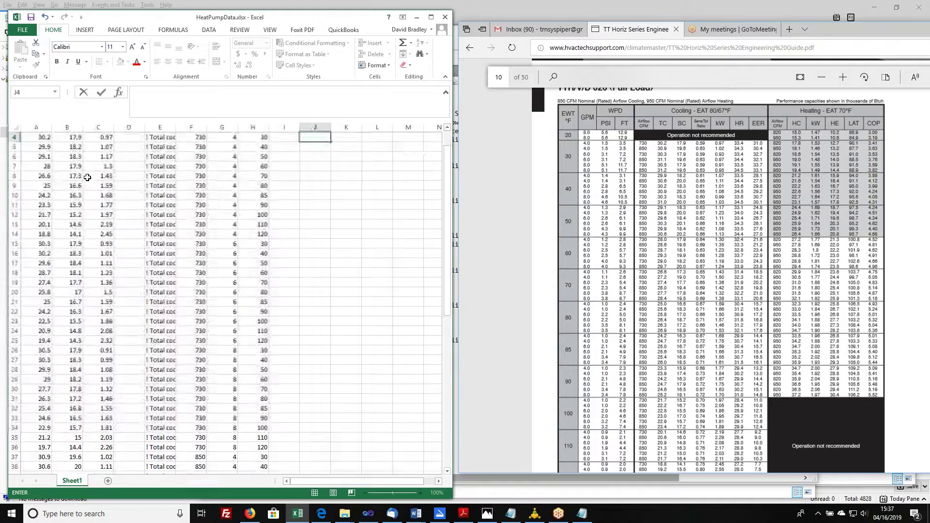
scroll(87, 178, down, 2)
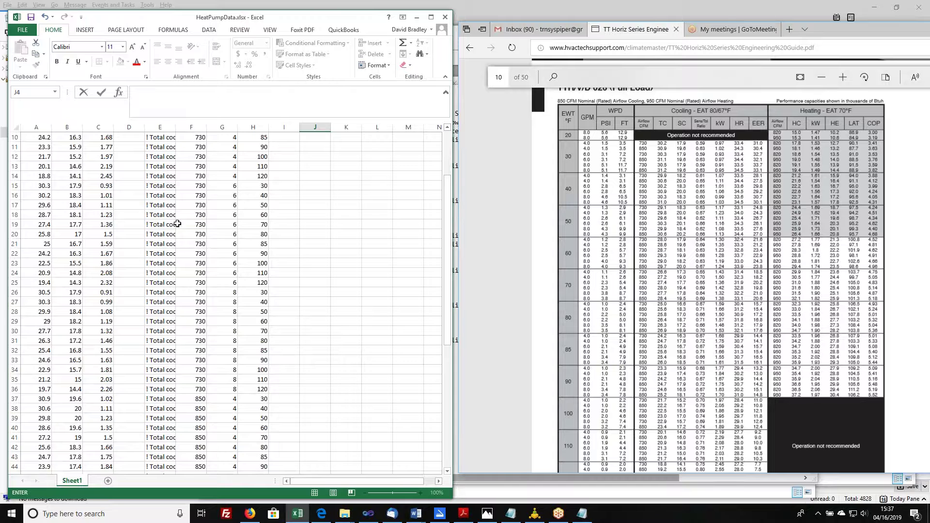
scroll(108, 217, up, 3)
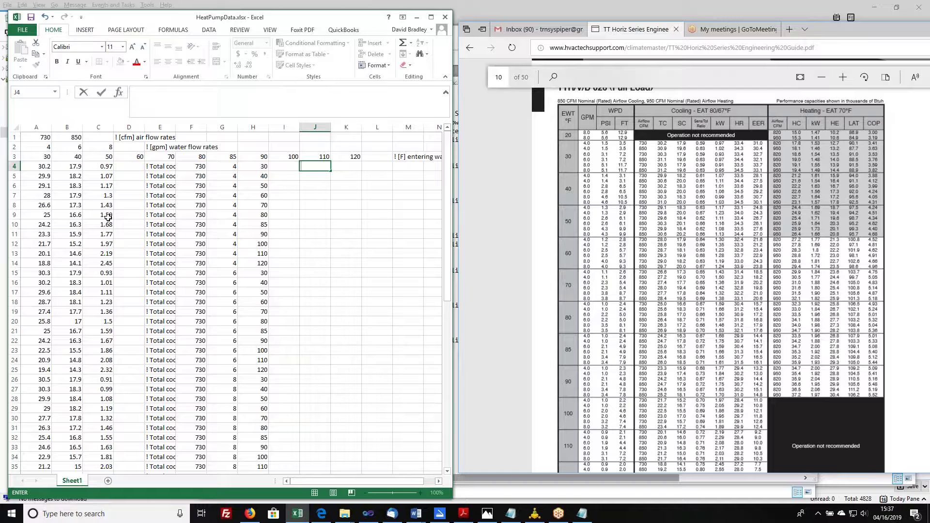
Select cell A4 in Excel, then bring up the engineering guide's page 10 PDF beside it.
click(35, 166)
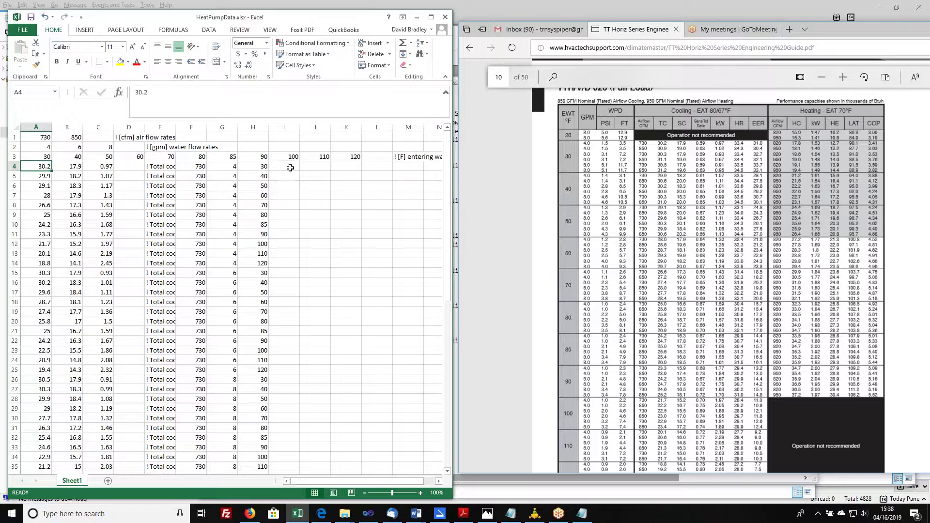
click(727, 119)
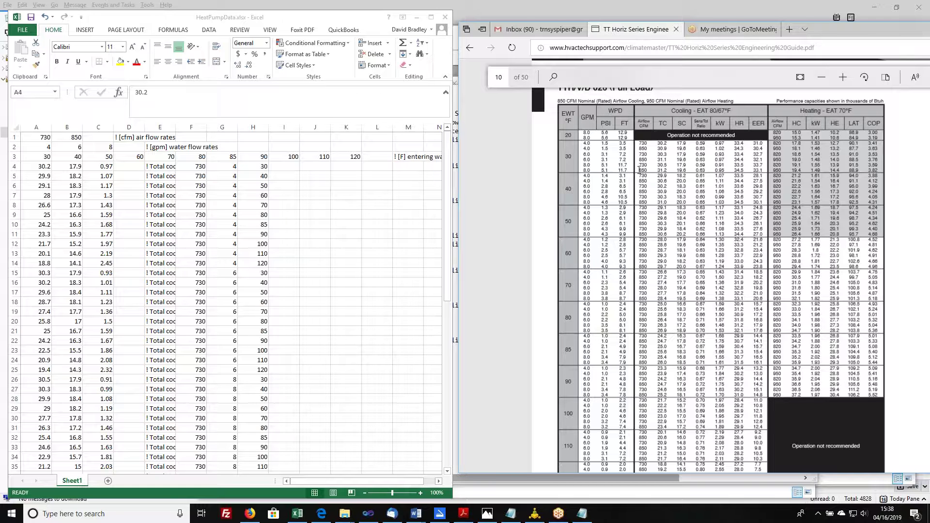
Mark the 850 cfm value in the PDF table, zoom in, and read the footnotes below.
drag(640, 170, 650, 170)
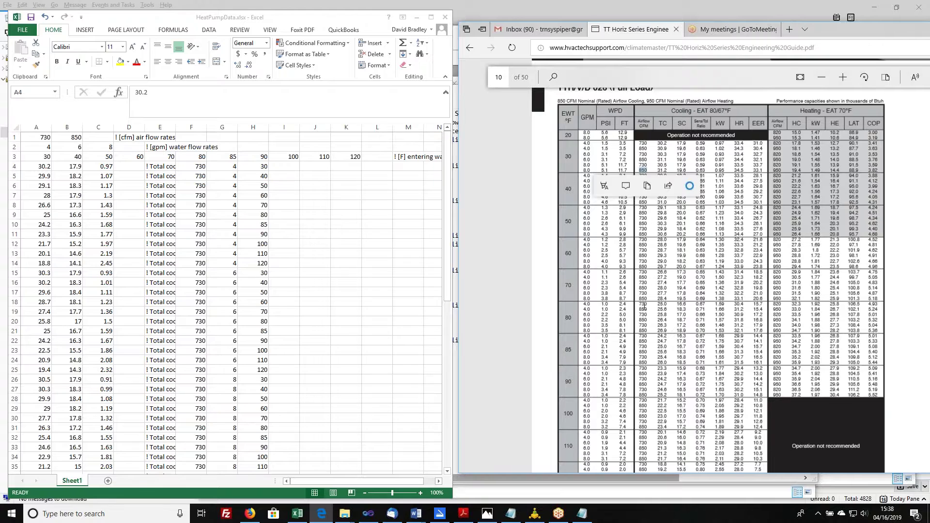
scroll(645, 307, up, 1)
scroll(644, 307, up, 1)
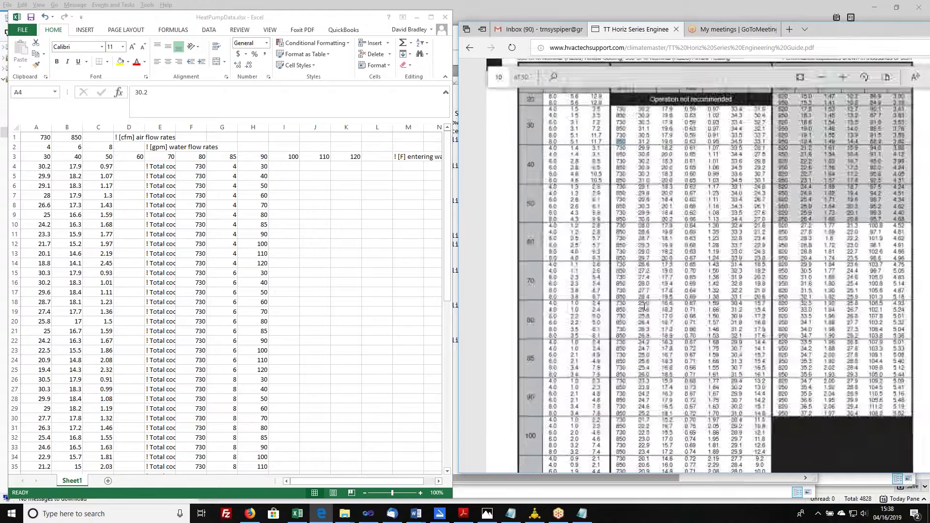
scroll(591, 247, down, 2)
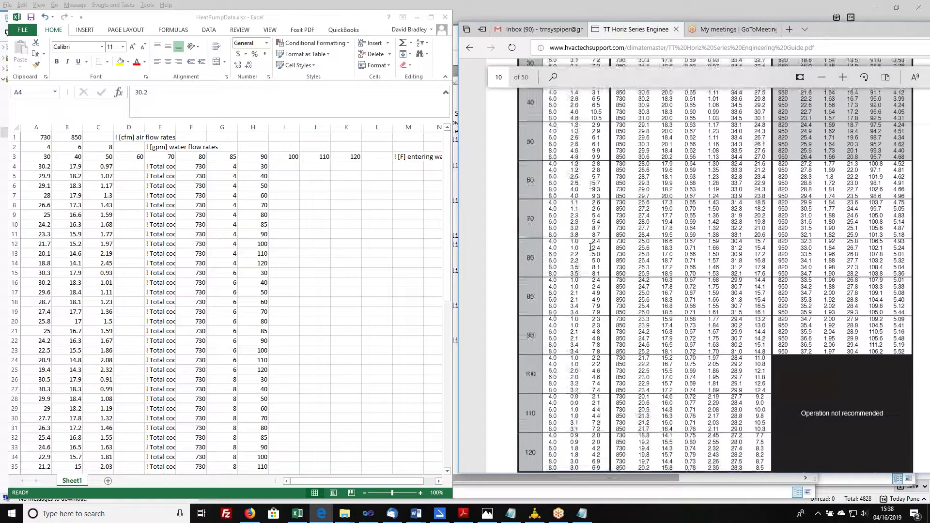
scroll(576, 356, down, 2)
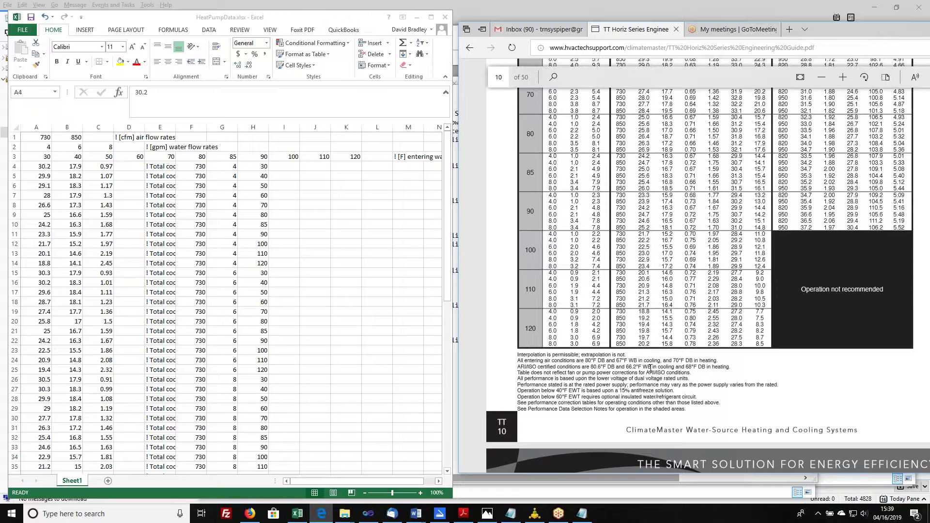
scroll(564, 232, up, 2)
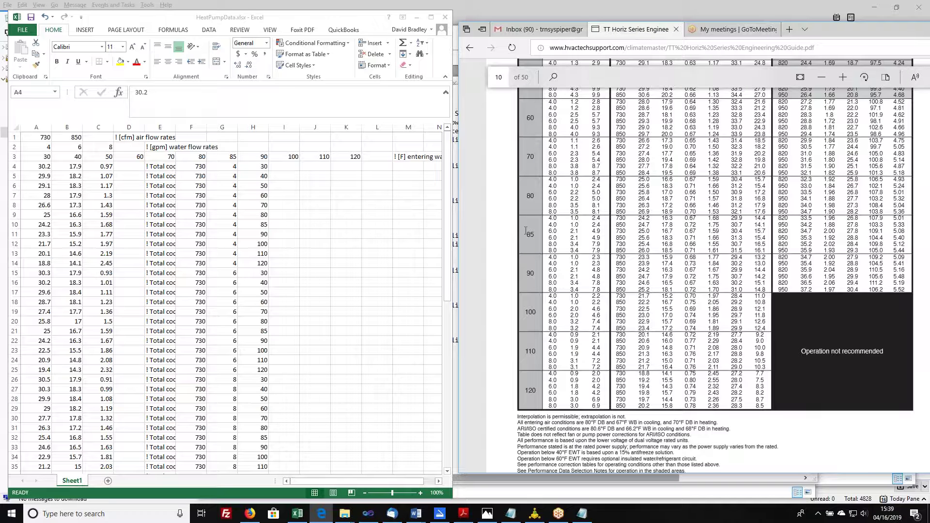
In the 85 °F row, select the 6.0 gpm, 850 cfm readings 25.6, 18.3, 0.71.
scroll(526, 227, up, 2)
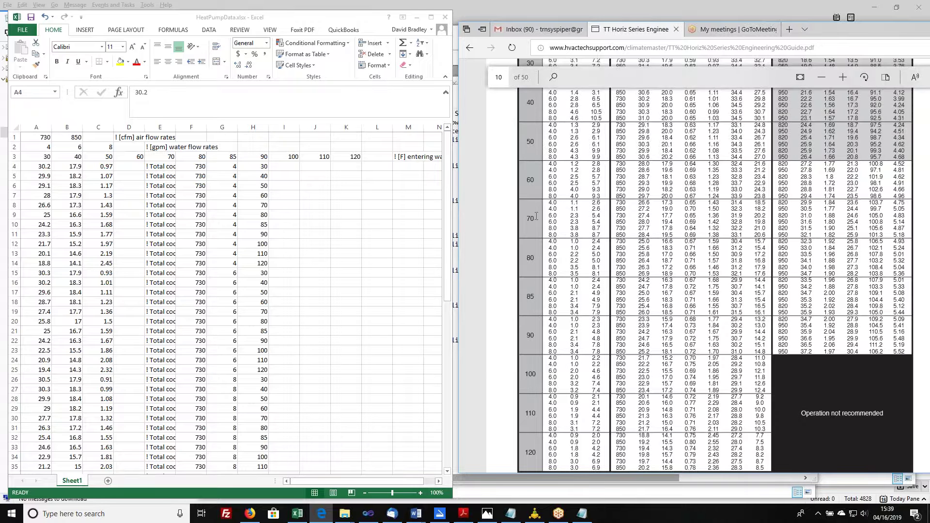
double_click(530, 296)
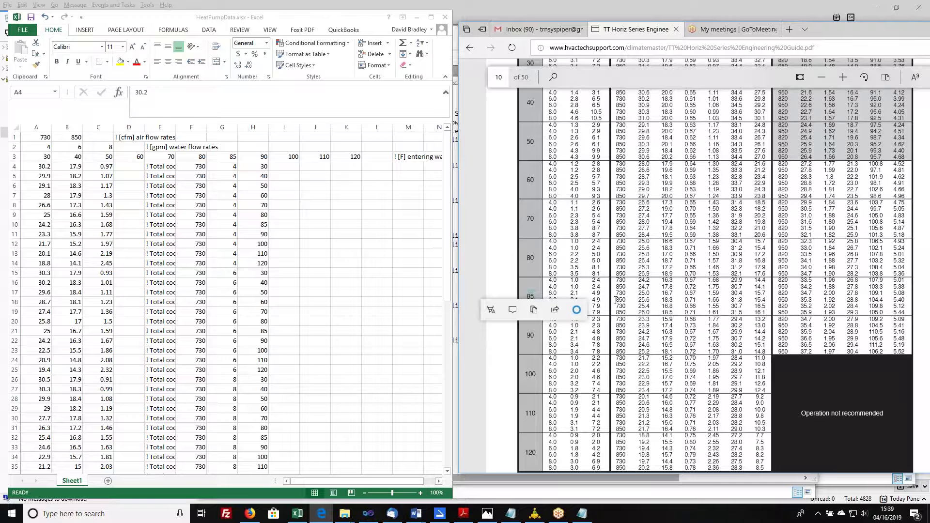
drag(616, 301, 626, 301)
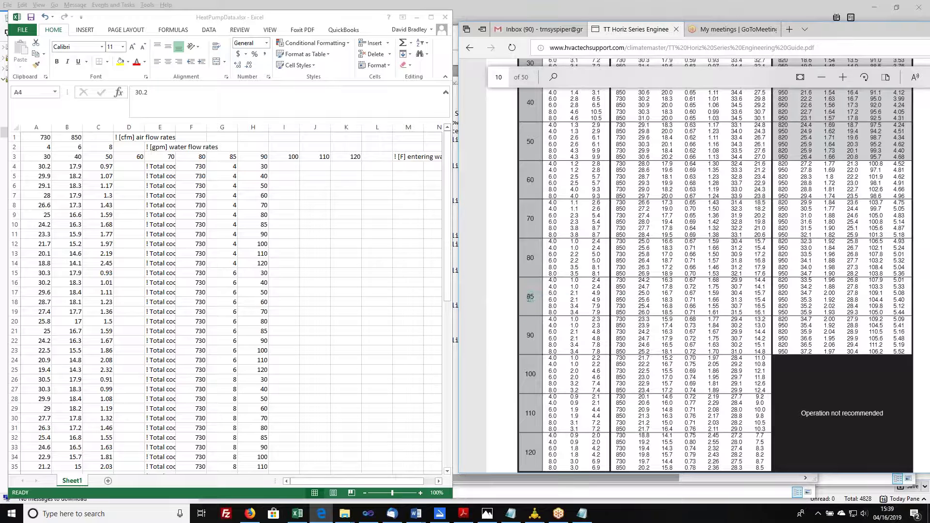
drag(592, 290, 597, 290)
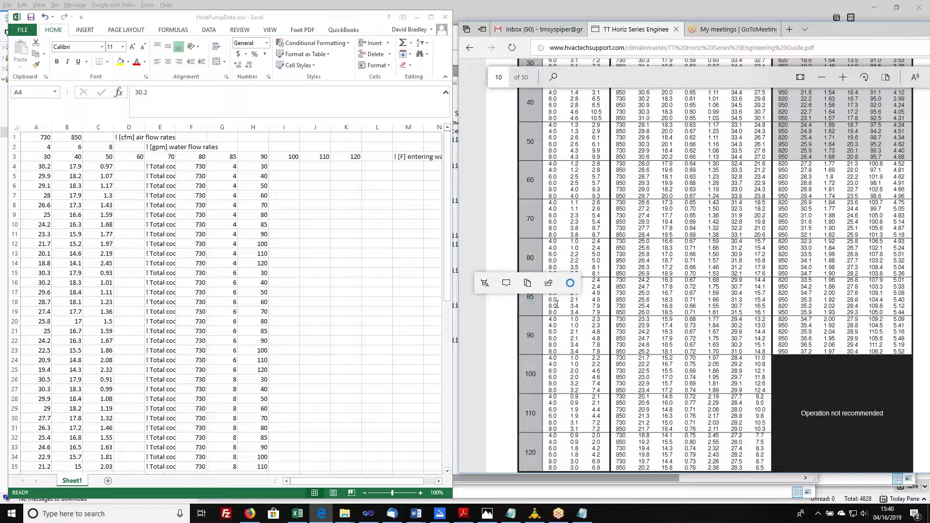
drag(547, 300, 558, 301)
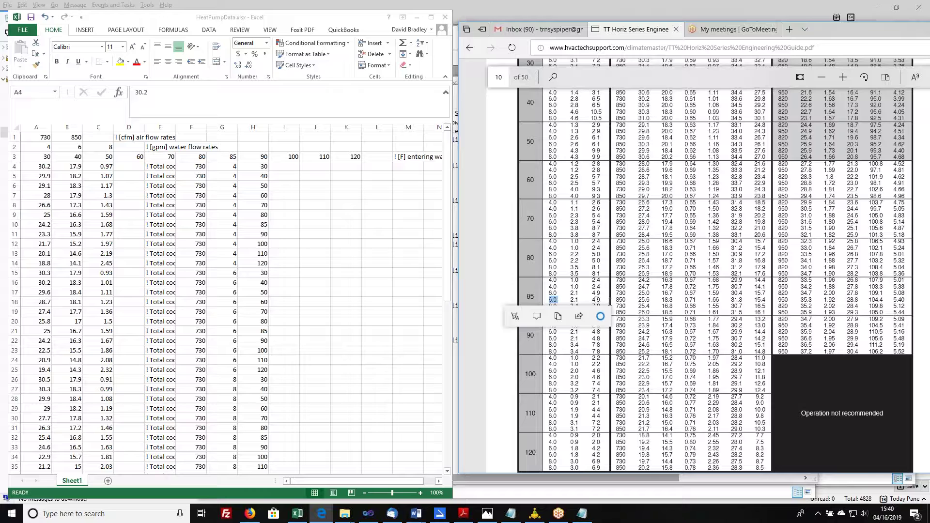
drag(616, 300, 769, 300)
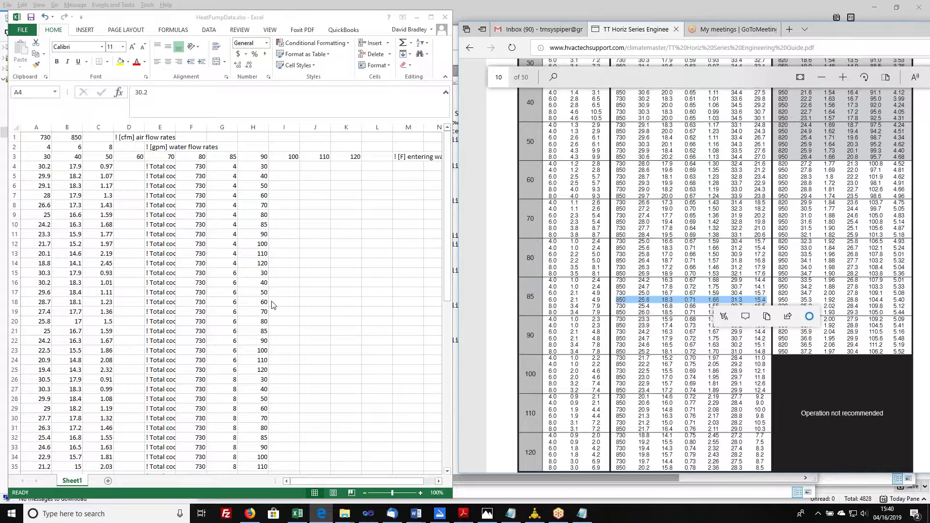
Select data row 54 (850 cfm, 6 gpm, 85 °F) and fill it yellow.
scroll(267, 298, down, 3)
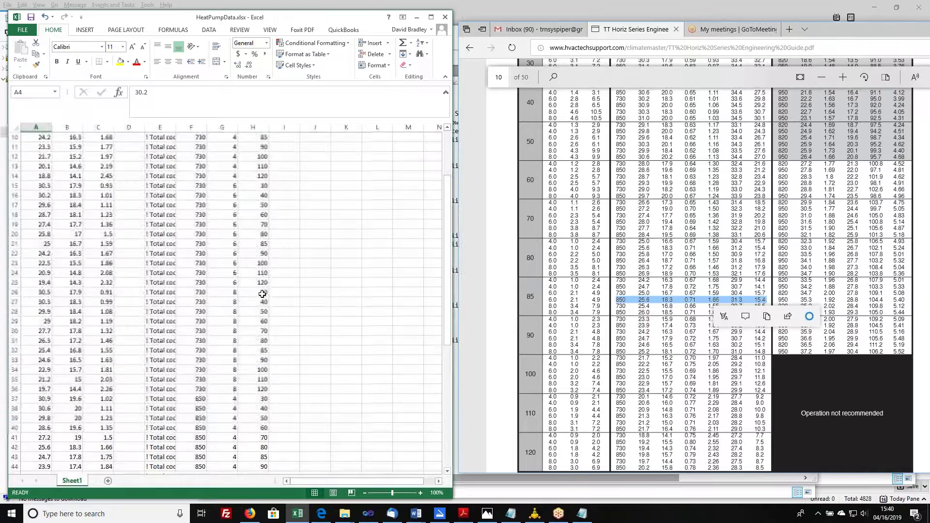
scroll(218, 323, down, 1)
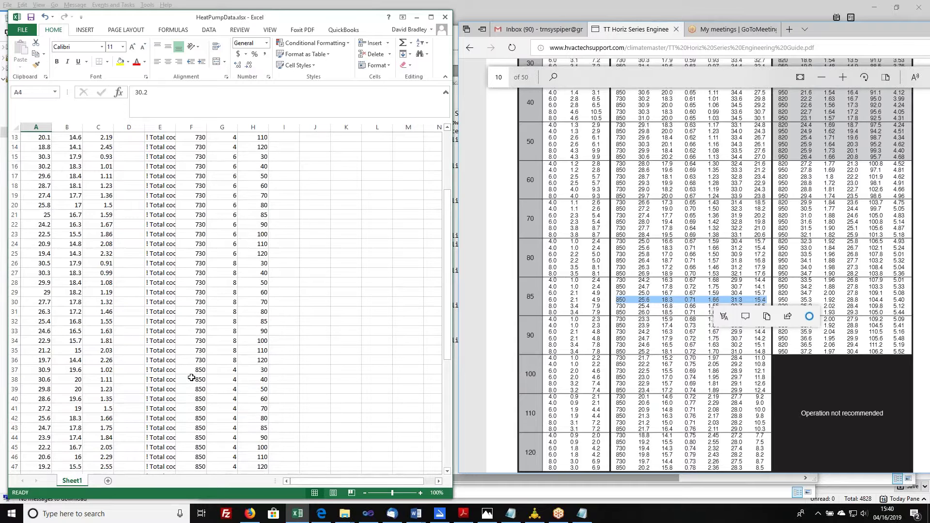
scroll(190, 369, down, 2)
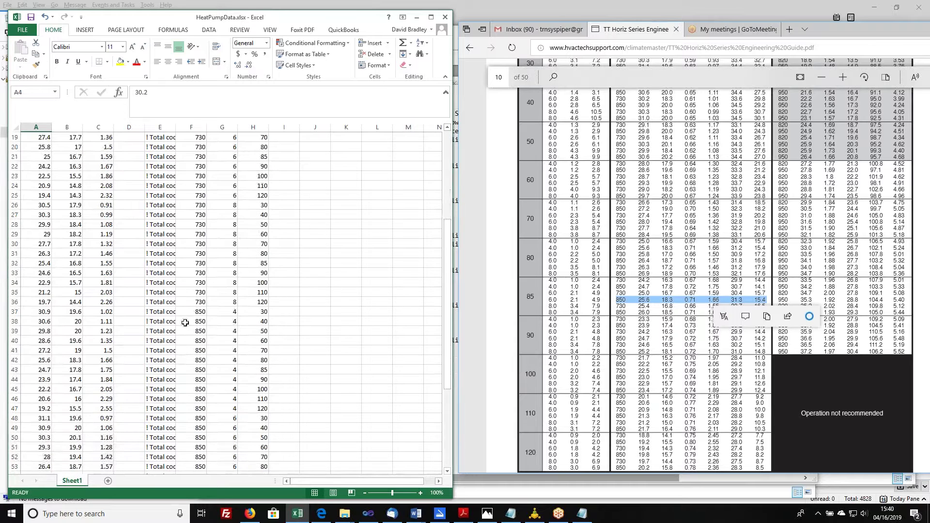
scroll(191, 365, down, 2)
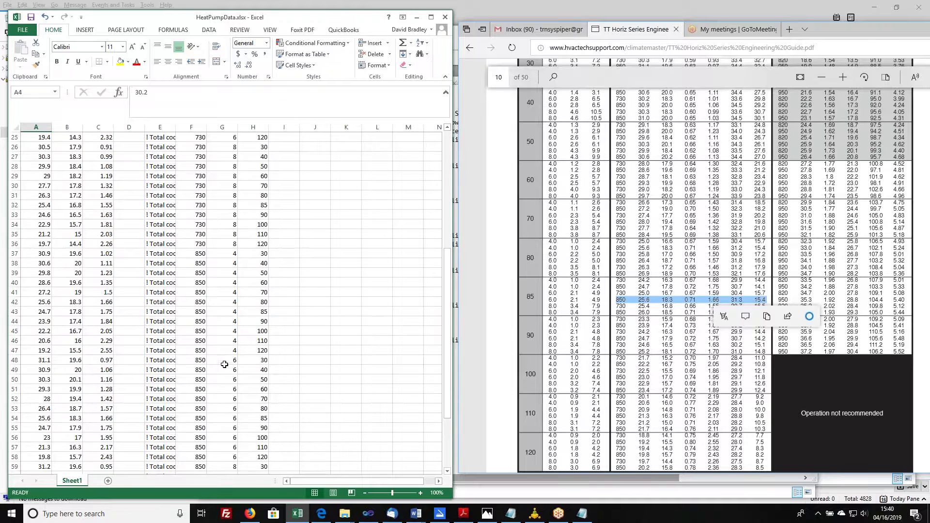
drag(199, 364, 223, 454)
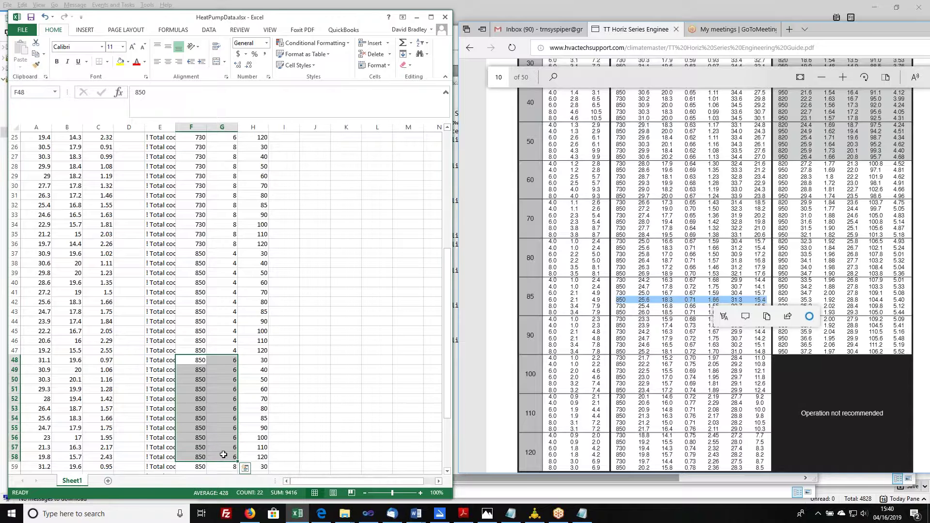
drag(260, 419, 21, 415)
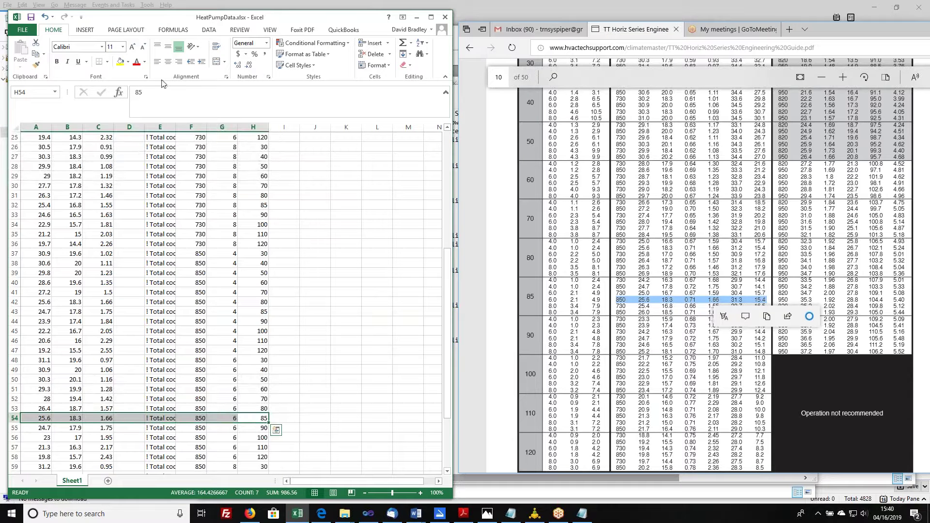
click(119, 62)
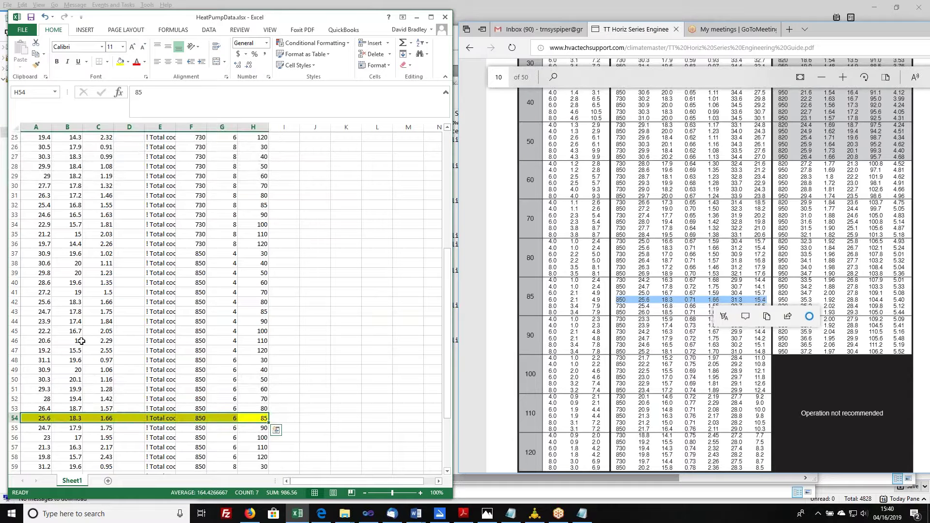
Check the model size 026 in the PDF title, then pick an empty cell beside row 54.
scroll(42, 426, up, 1)
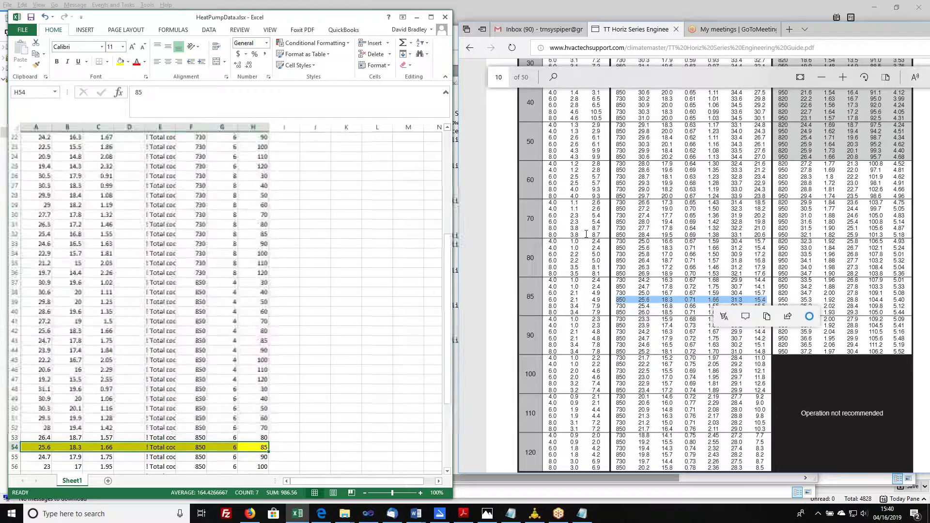
click(587, 234)
scroll(570, 105, up, 3)
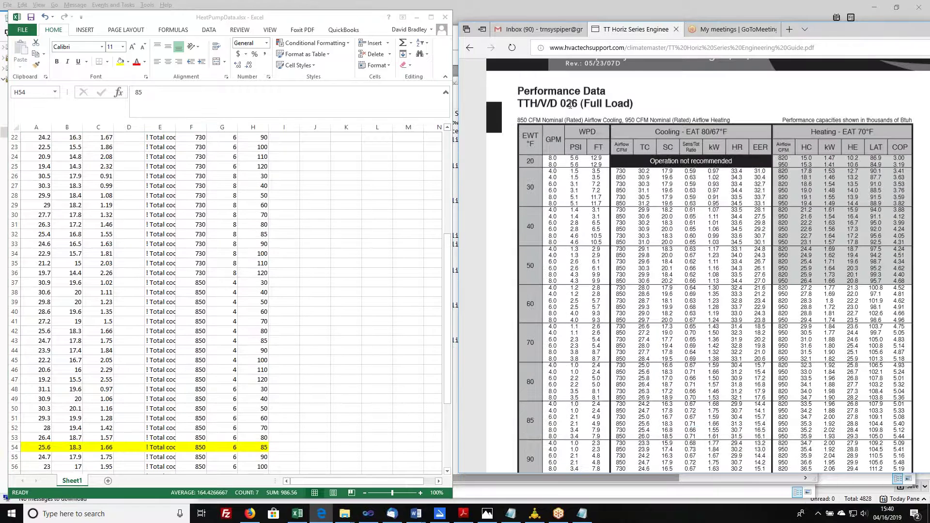
double_click(570, 105)
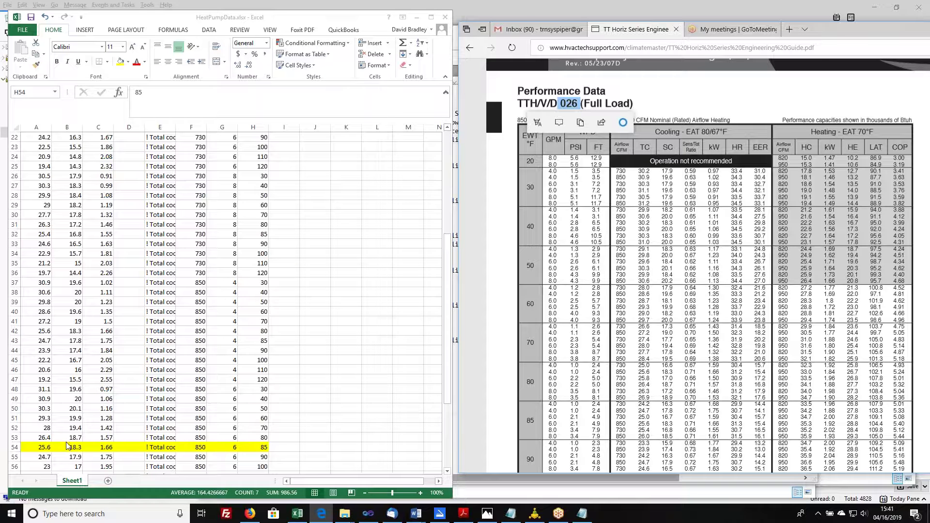
click(313, 446)
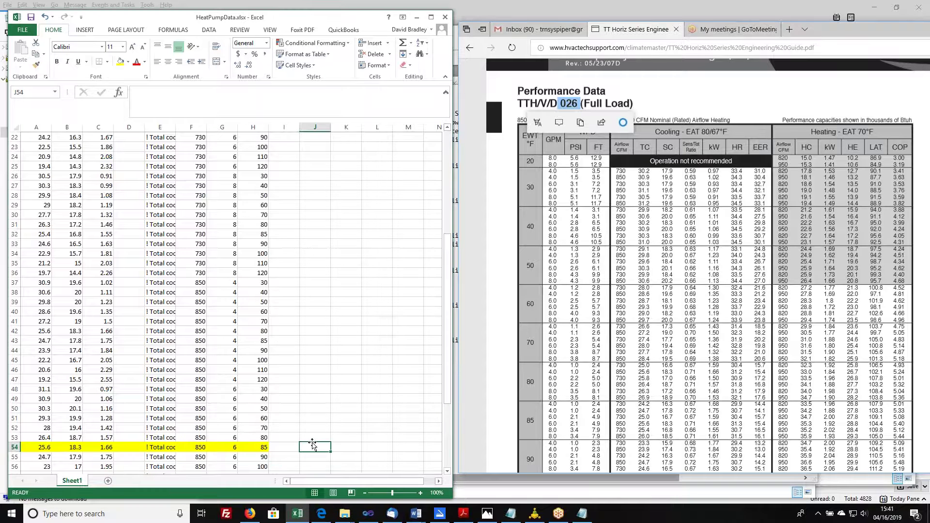
Enter =A4/$A$54 in J4, giving the normalized ratio 1.1797.
scroll(313, 446, up, 6)
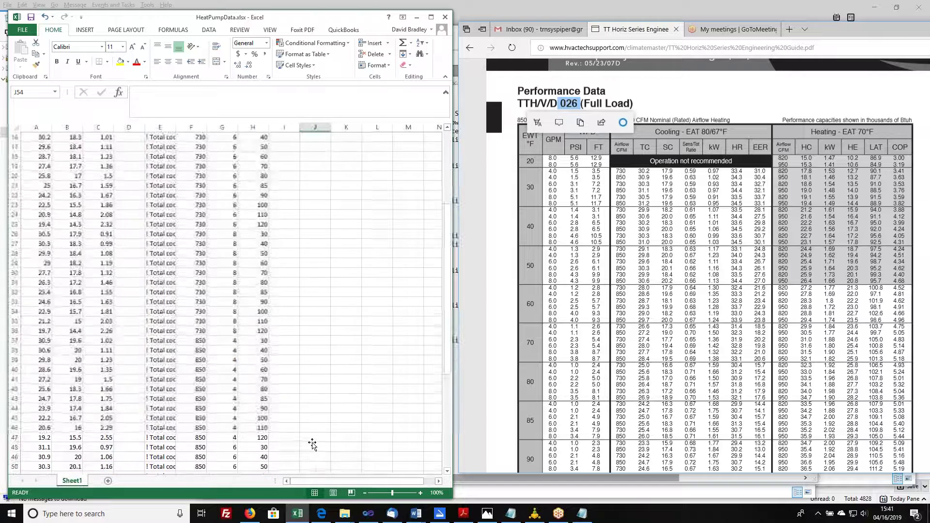
scroll(307, 383, up, 1)
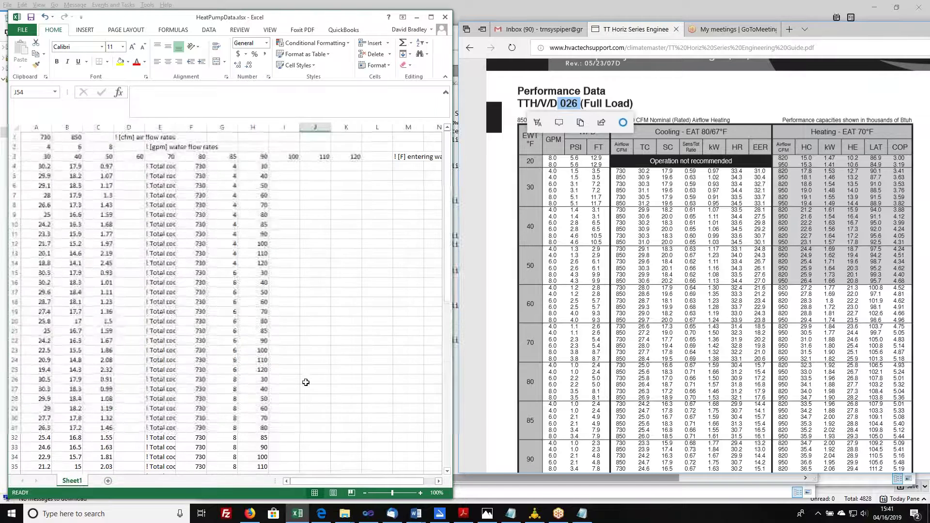
click(321, 167)
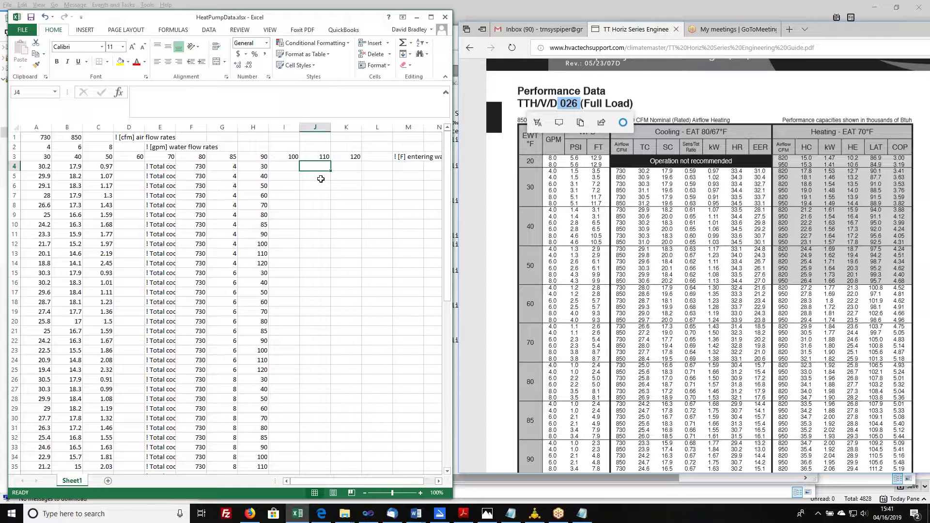
text(=)
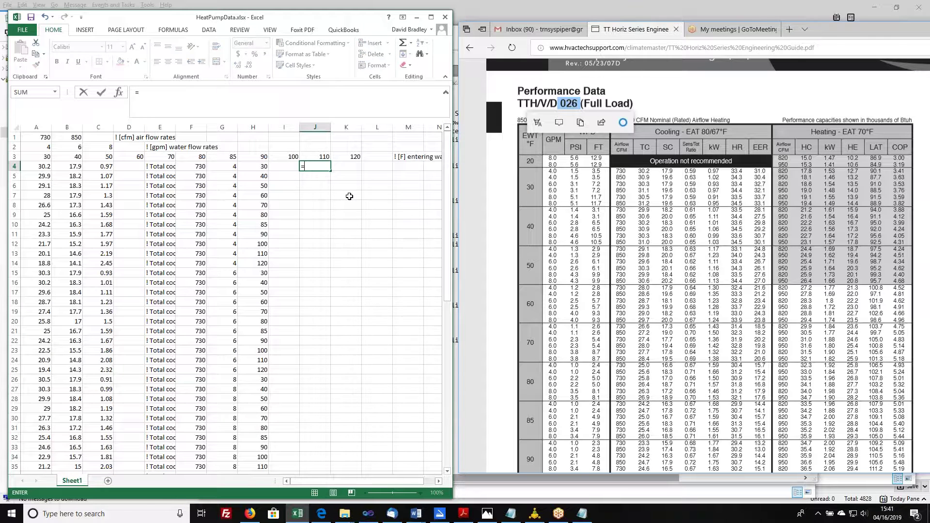
click(28, 166)
text(/)
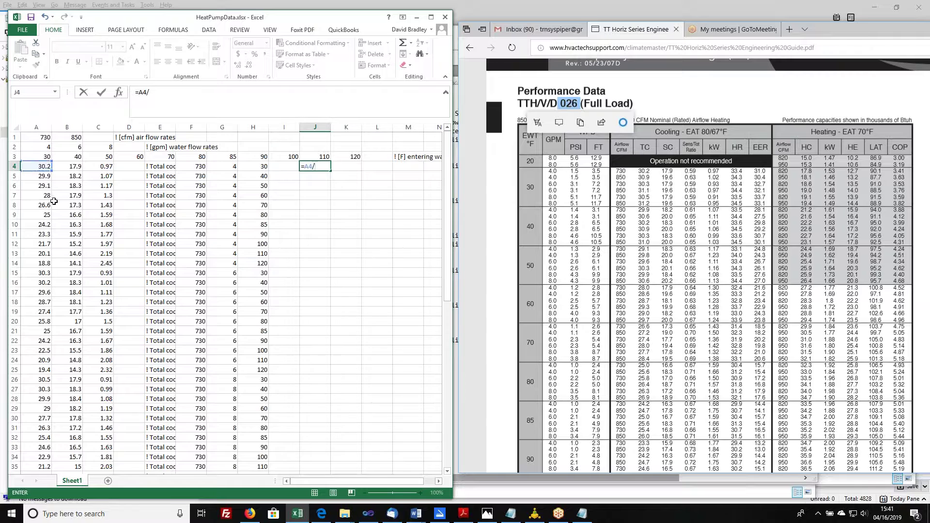
scroll(42, 390, down, 9)
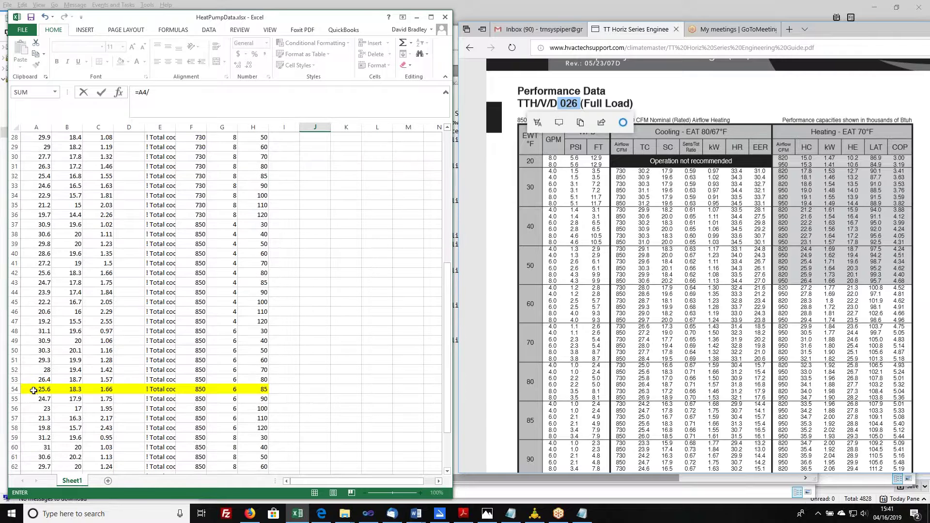
click(33, 390)
key(F4)
scroll(32, 390, up, 9)
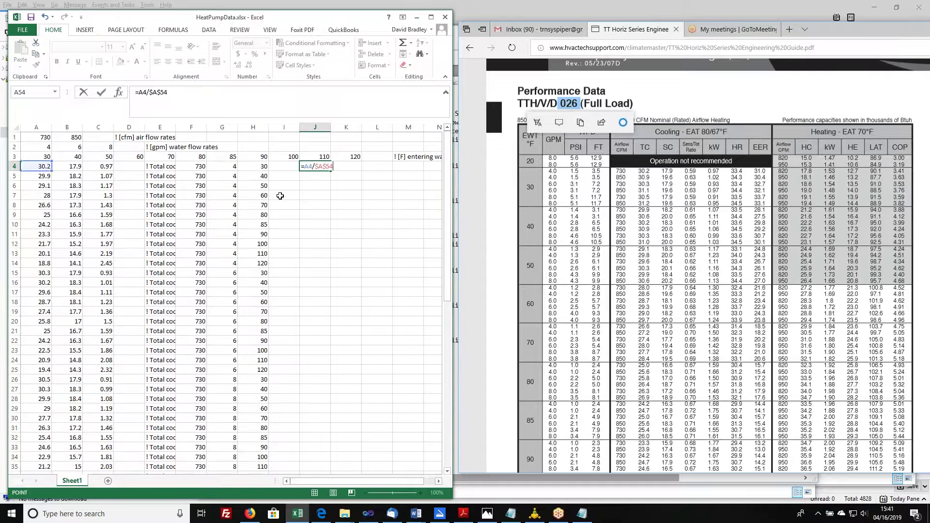
key(Return)
Enter =B4/$B$54 in K4, giving the capacity ratio 0.978142.
key(Up)
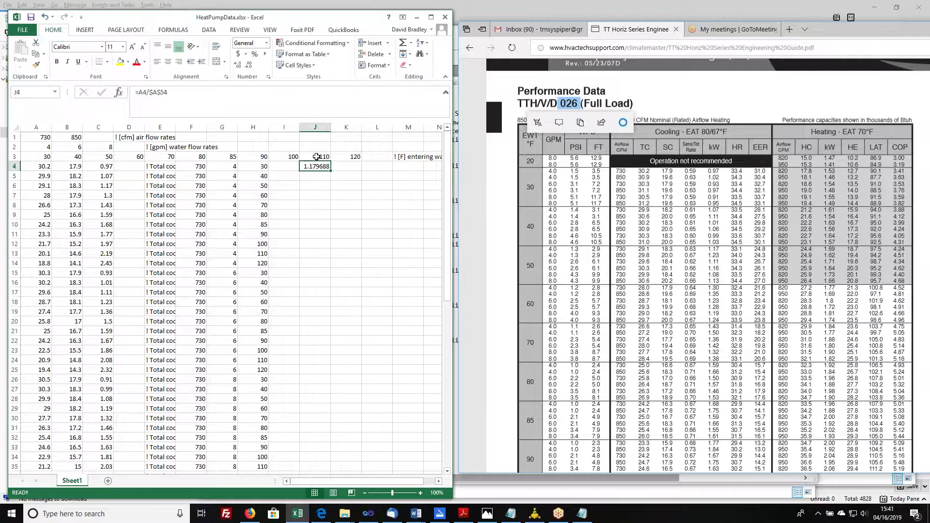
key(Right)
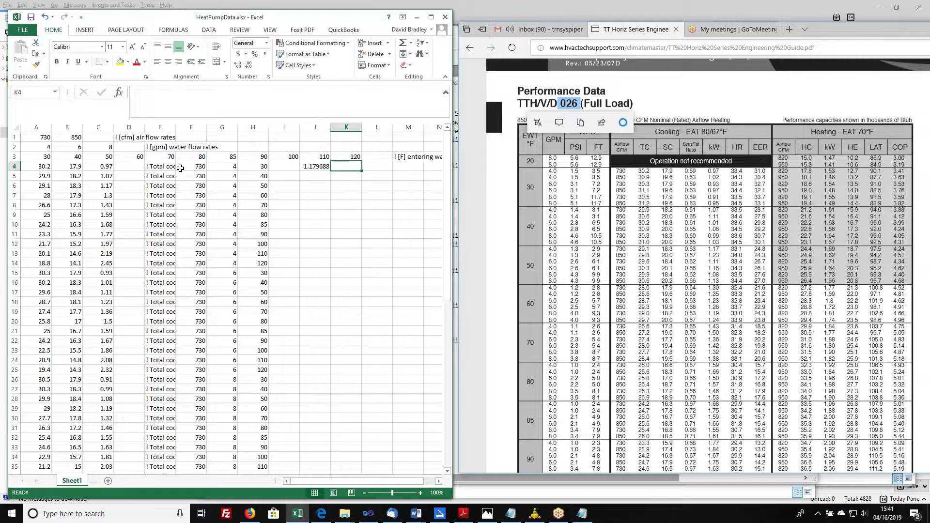
text(=)
click(61, 167)
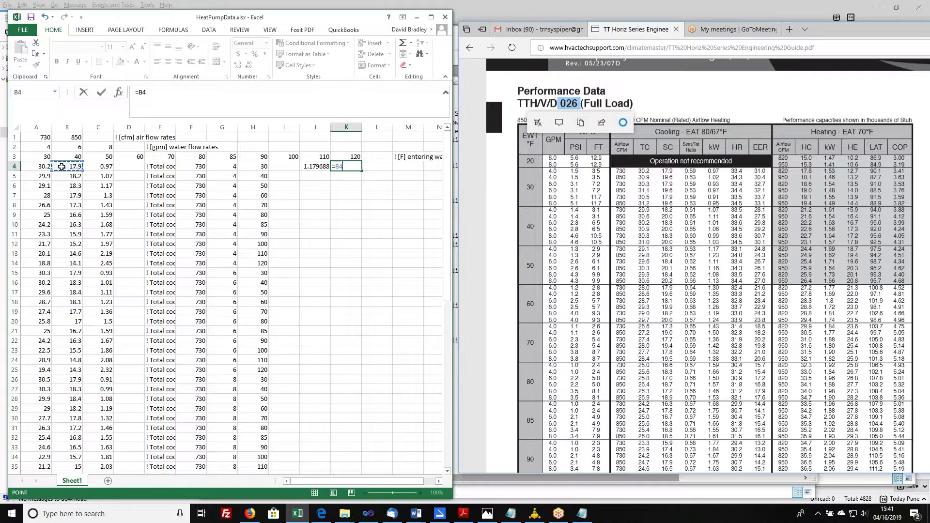
text(/)
scroll(72, 191, down, 4)
scroll(72, 190, down, 3)
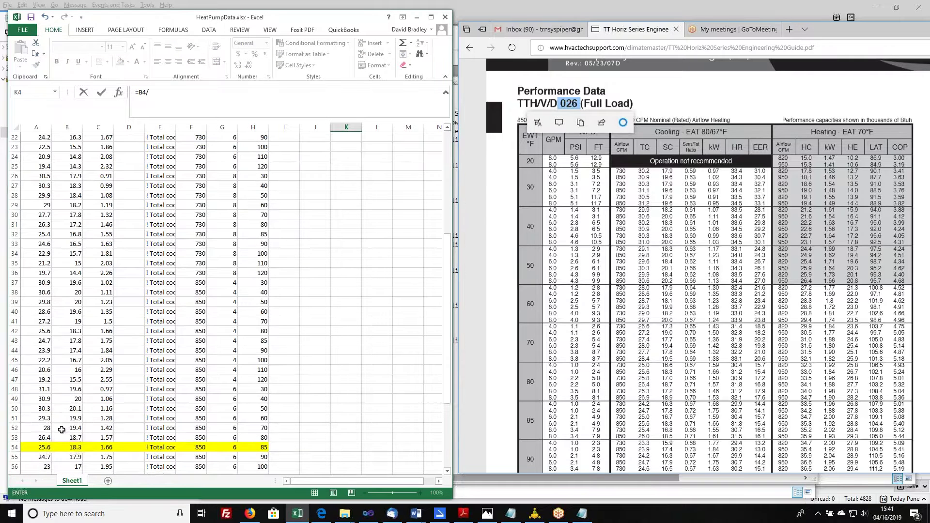
click(65, 449)
key(F4)
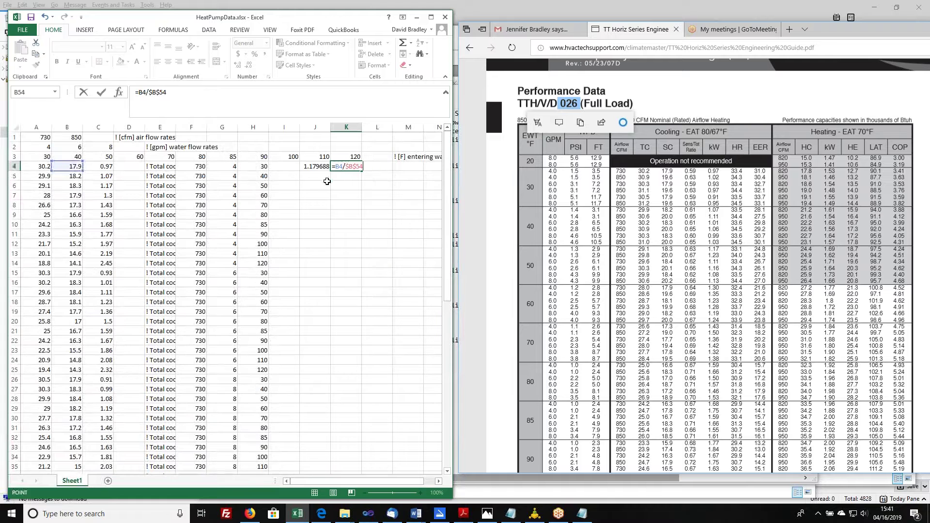
key(Return)
Enter =C4/$C$54 in L4, giving 0.584337, and select the three ratios J4:L4.
key(Up)
key(Right)
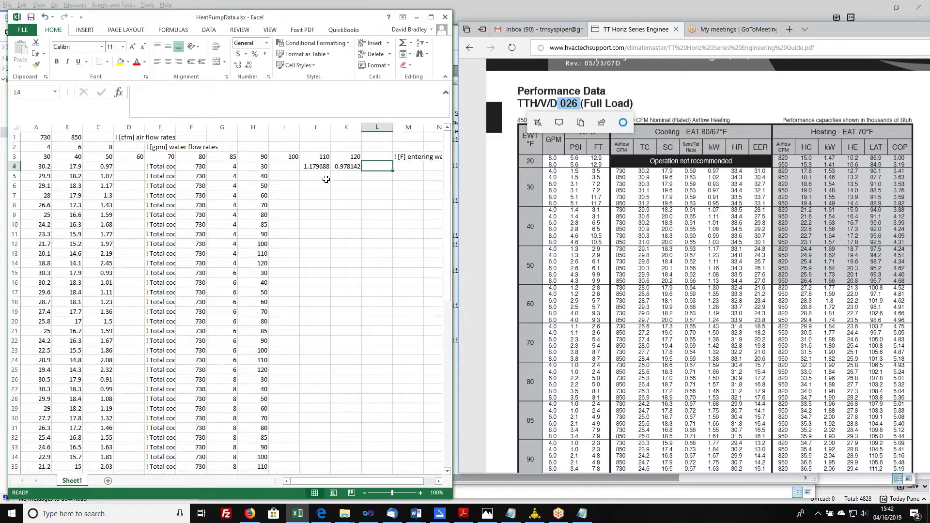
text(=)
click(94, 166)
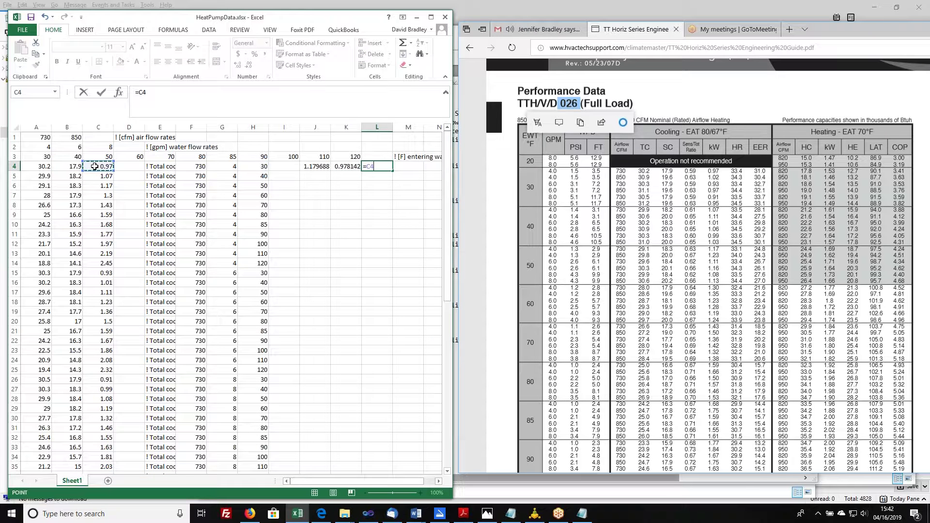
text(/)
scroll(118, 250, down, 8)
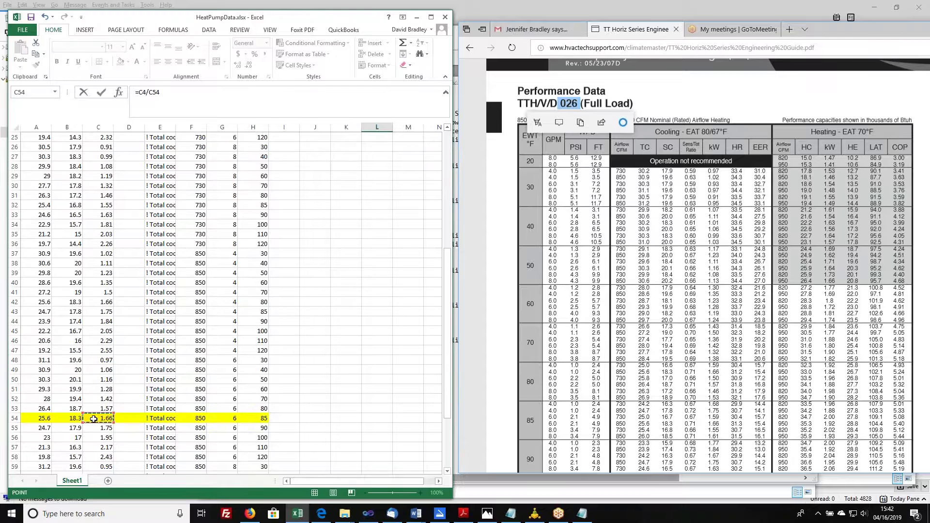
click(93, 419)
key(F4)
scroll(93, 419, up, 8)
key(Return)
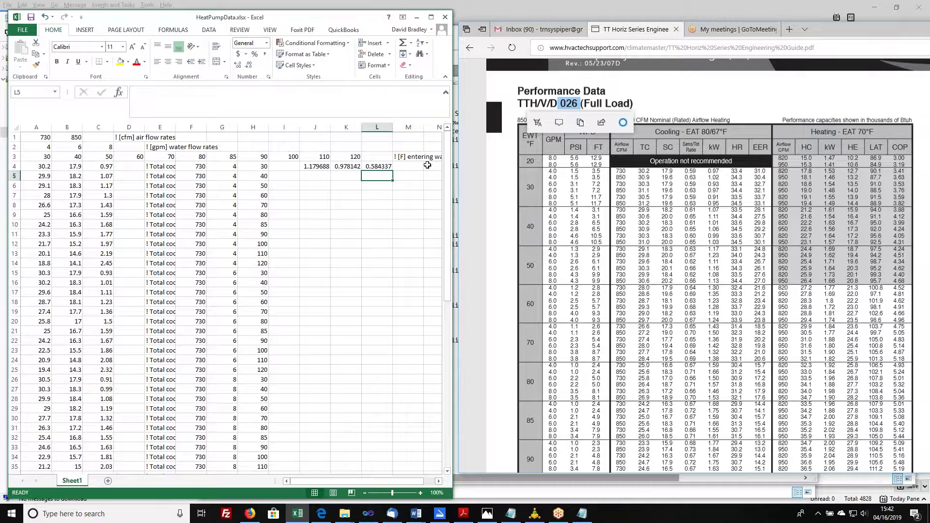
drag(314, 165, 378, 166)
Reduce the J4:L4 ratios to three decimal places.
click(248, 66)
click(248, 66)
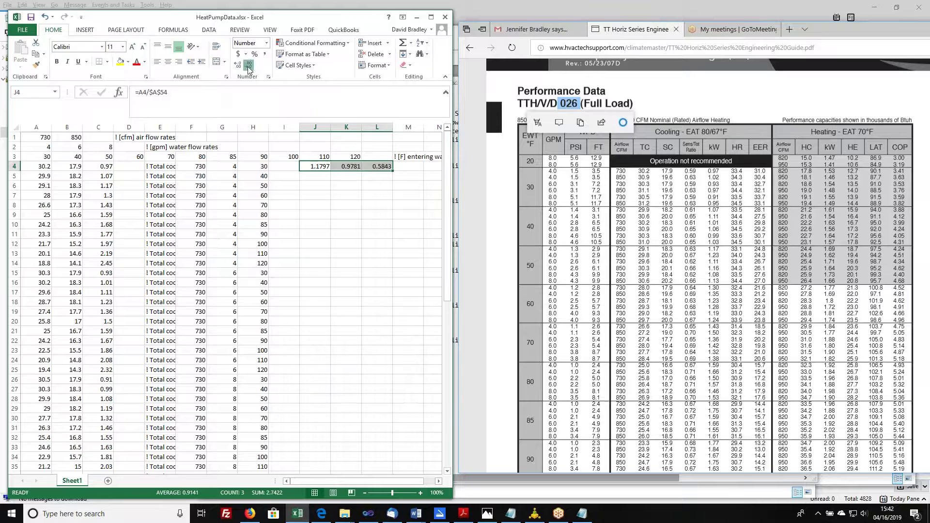
click(248, 67)
Fill the ratio formulas down to row 69, confirm row 54 reads 1.000, and copy J4:L69.
drag(392, 171, 392, 450)
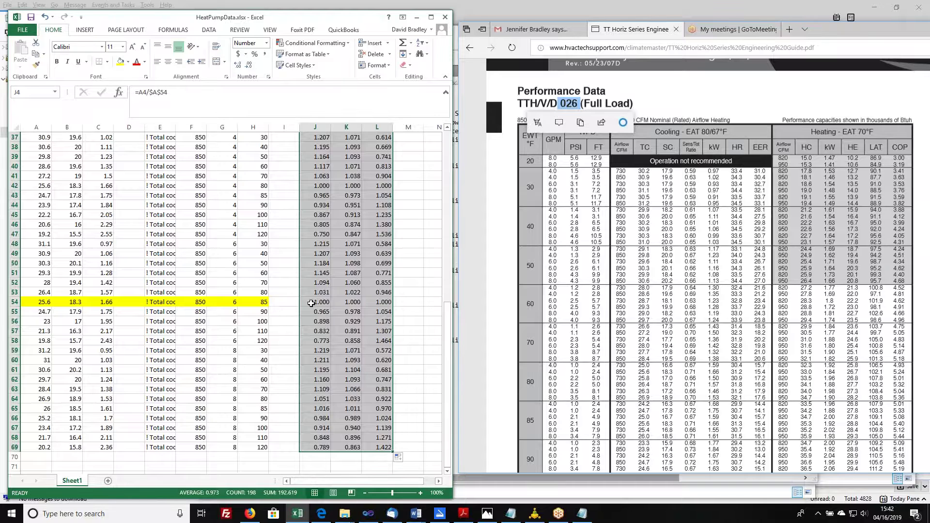
drag(311, 304, 381, 302)
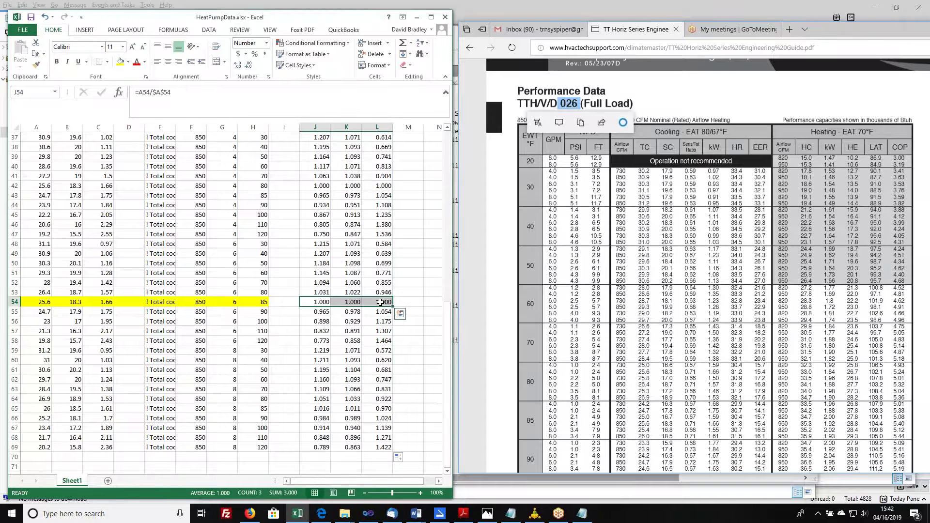
scroll(381, 302, up, 12)
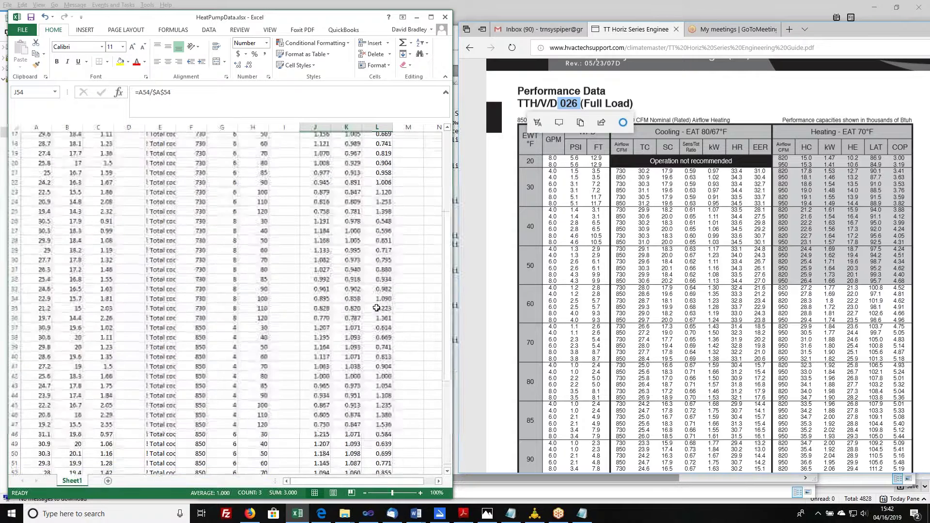
drag(320, 166, 387, 351)
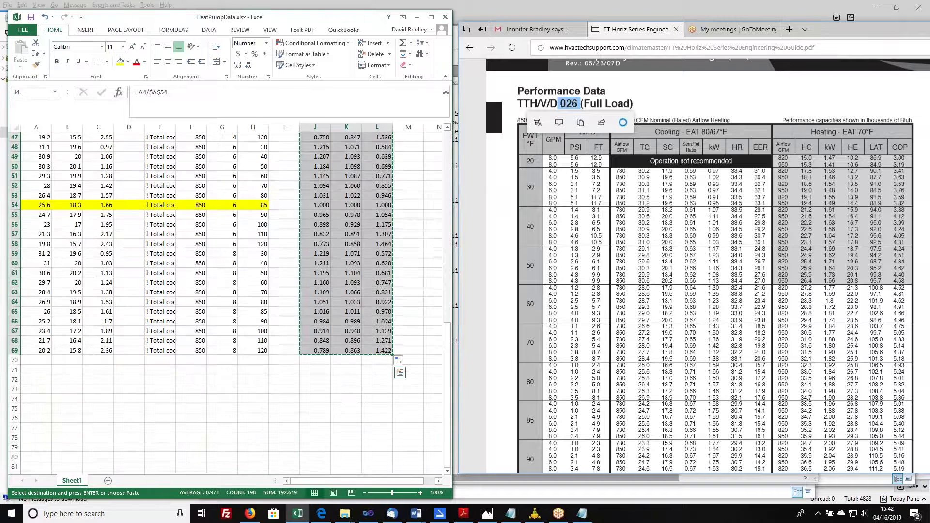
key(ctrl+c)
Add Sheet2 and paste the ratios as values at A4, shown with four decimals.
click(118, 481)
click(33, 166)
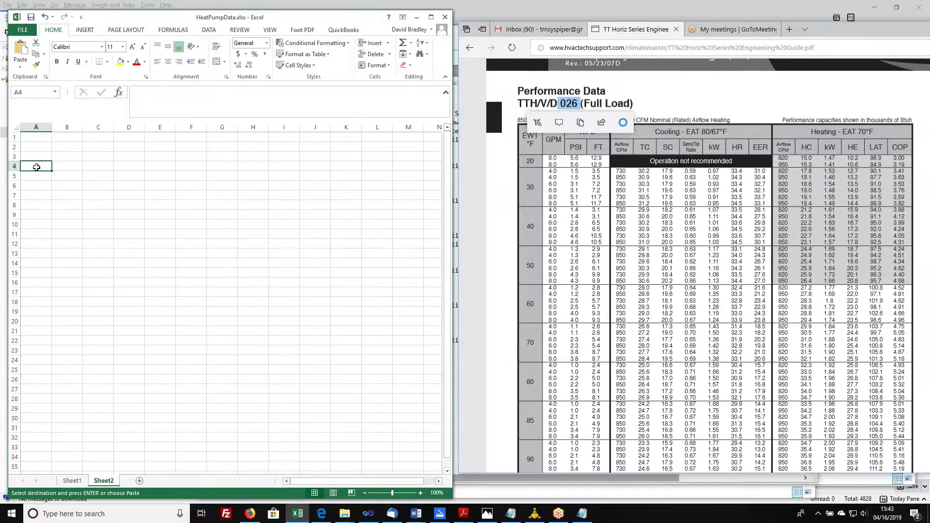
click(20, 72)
click(20, 130)
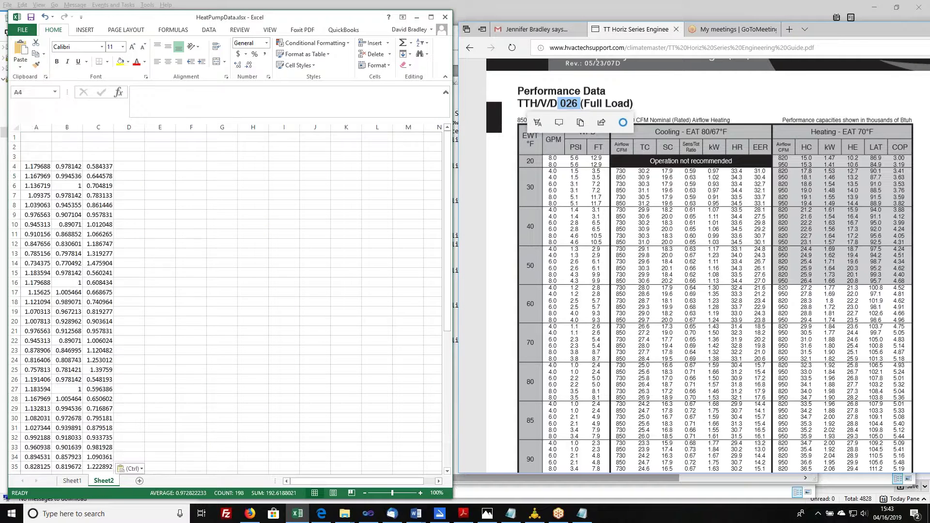
click(251, 69)
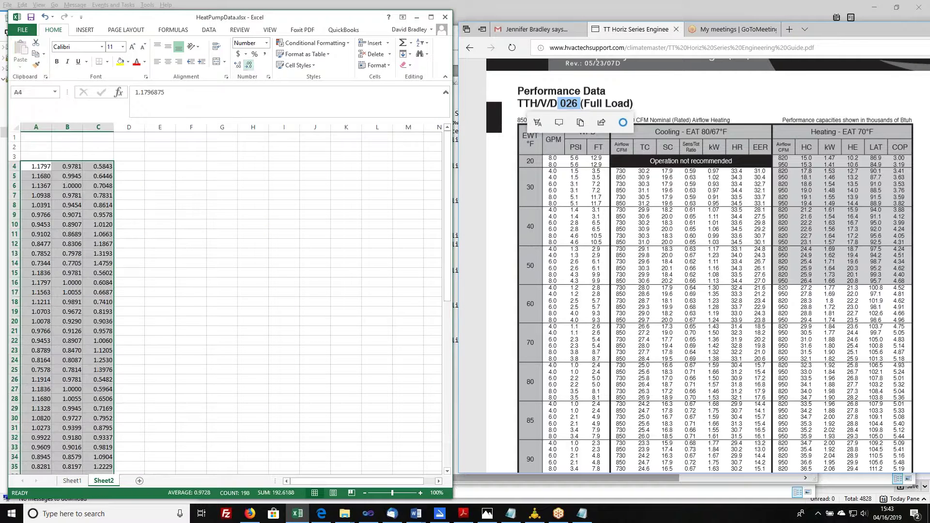
Copy Sheet1's E4:H69 block into Sheet2 at E4, then bring Samp_C.Dat forward.
key(ctrl+Page_Up)
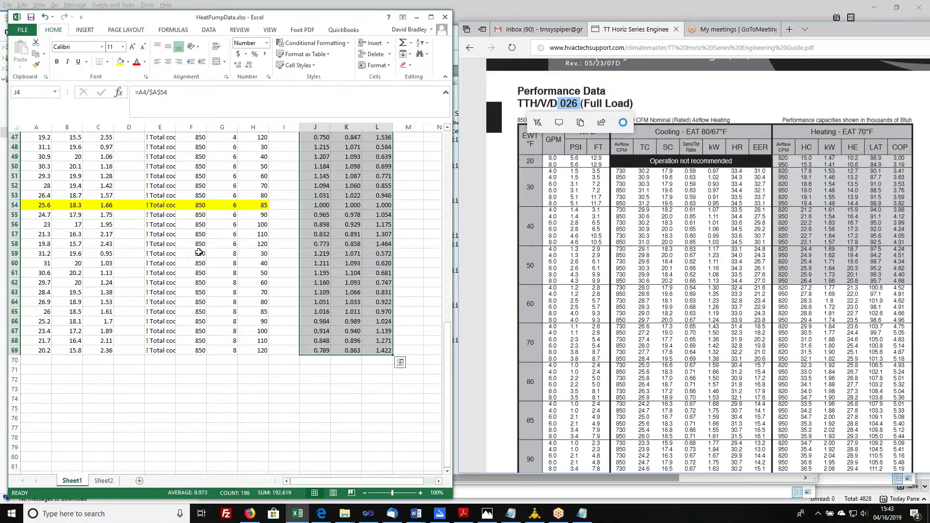
scroll(155, 204, up, 10)
drag(152, 167, 251, 166)
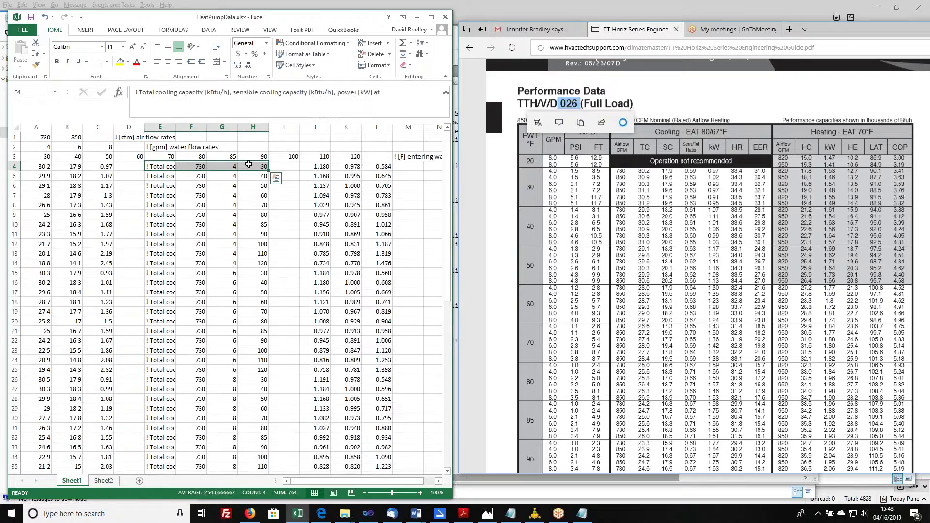
key(ctrl+shift+Down)
key(ctrl+c)
click(103, 480)
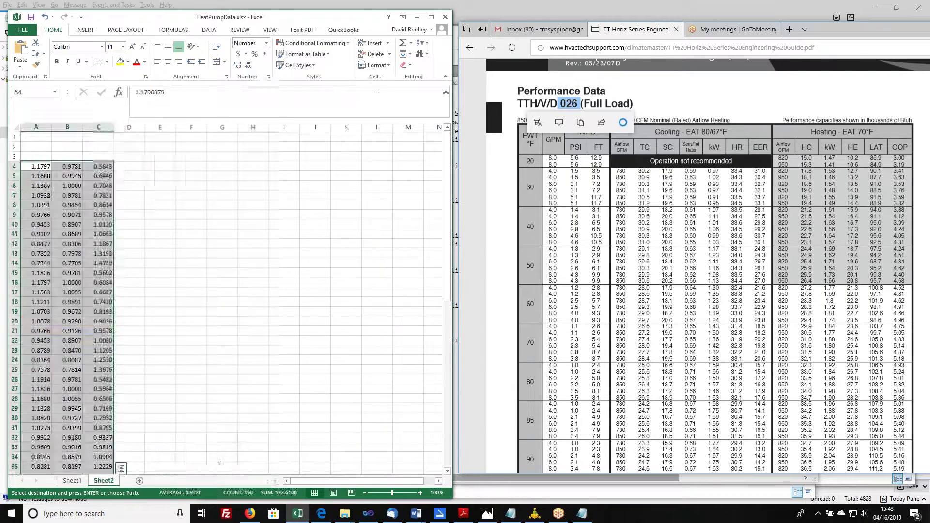
click(155, 167)
key(ctrl+v)
click(71, 482)
scroll(291, 290, up, 11)
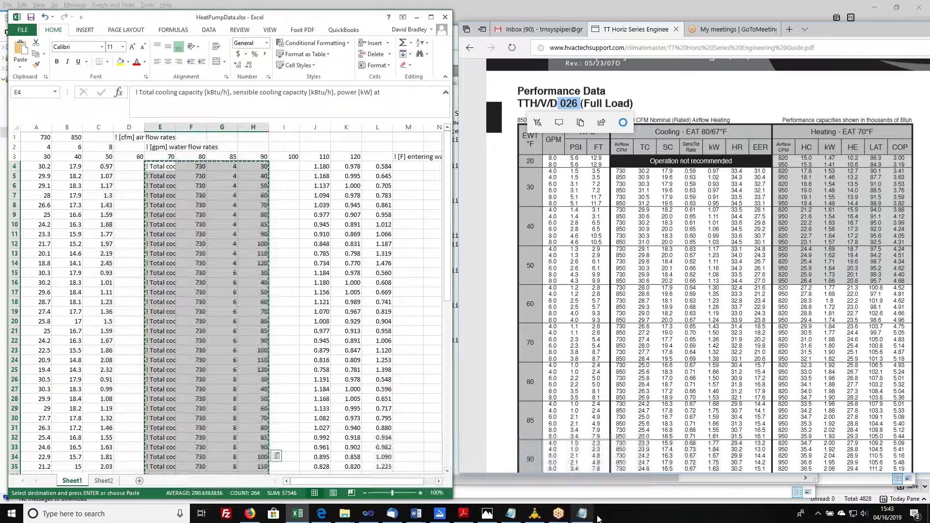
click(581, 513)
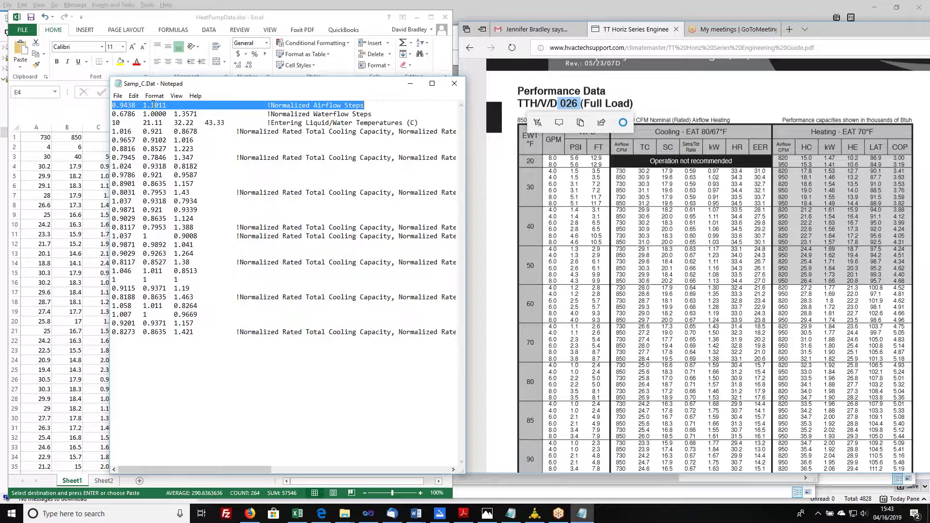
On Sheet1, compute the airflow ratio =A1/B1 in H1.
click(68, 111)
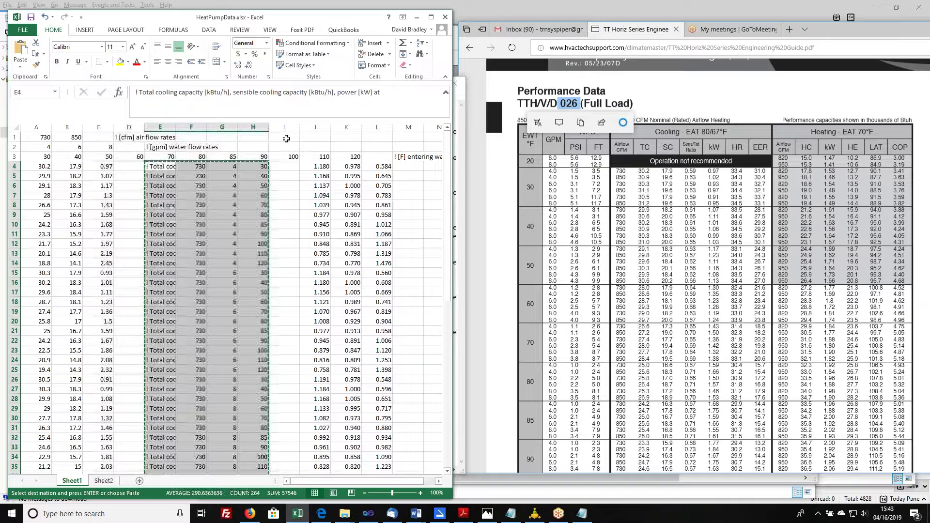
click(260, 137)
text(=)
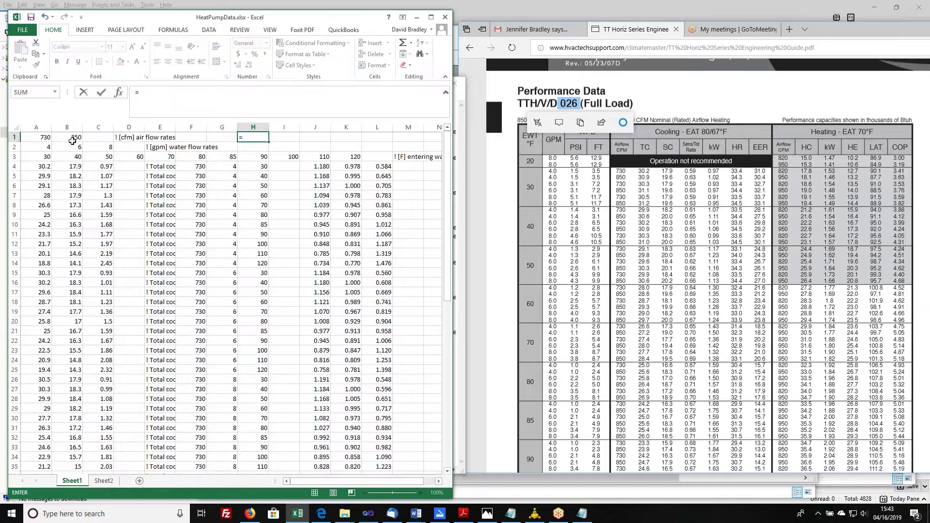
click(35, 137)
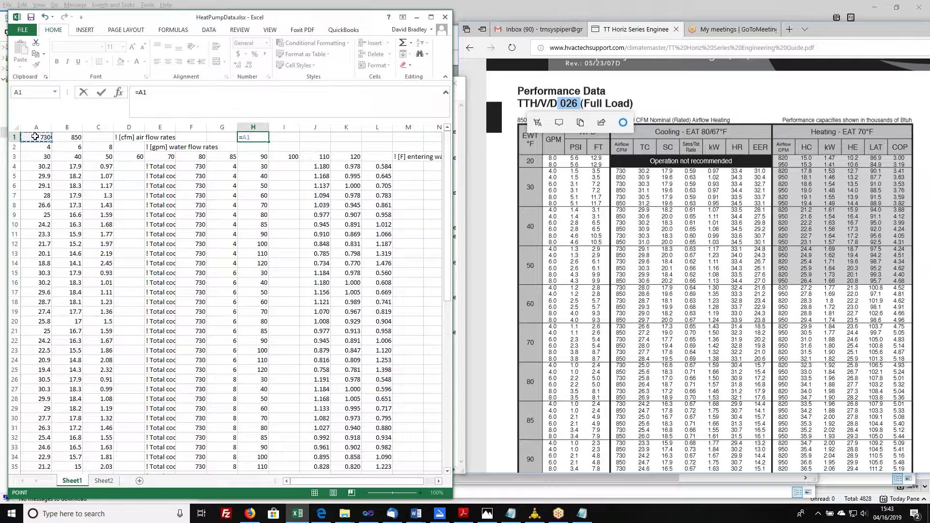
text(/)
click(68, 136)
key(Return)
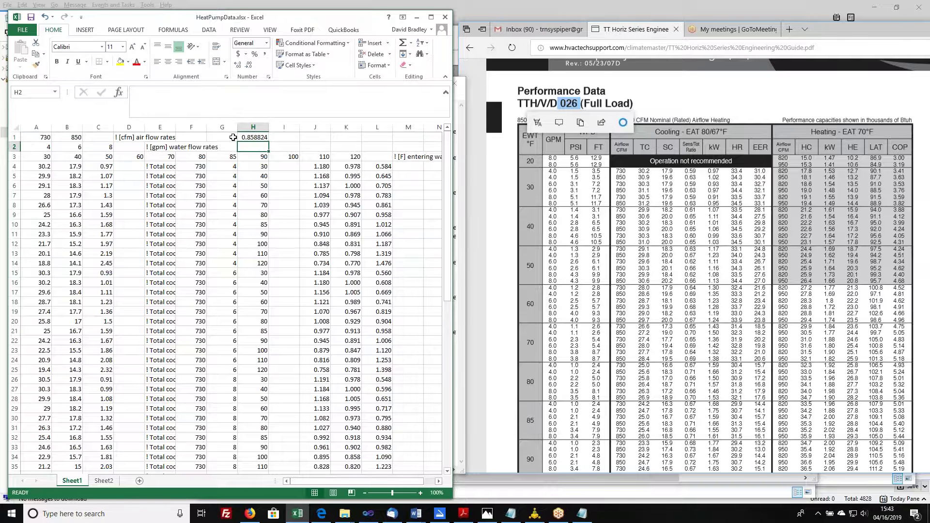
On Sheet2, enter airflow values 0.859 and 1 with labels '! [0..1] normalized airflow rate' and '! [0..1] normalized water flow rate'.
click(104, 480)
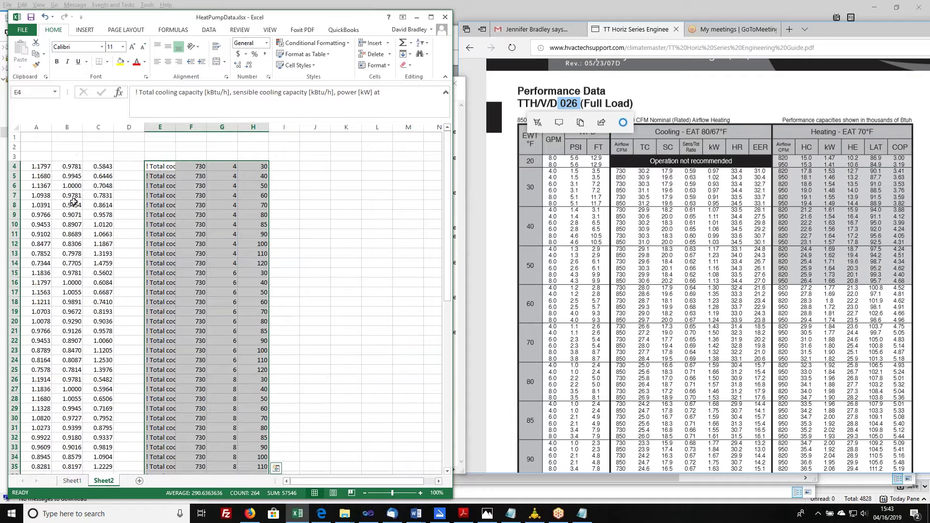
click(35, 137)
text(0.85)
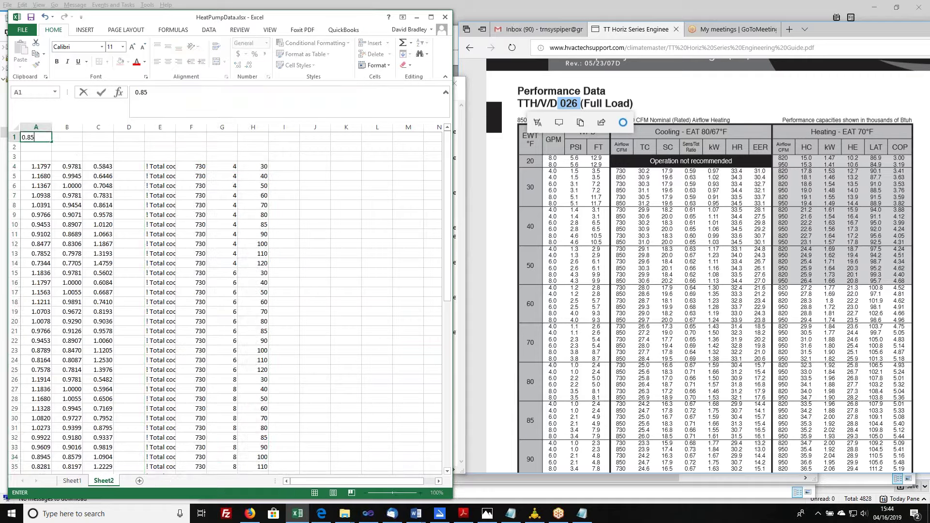
text(9)
key(Tab)
text(1)
key(Tab)
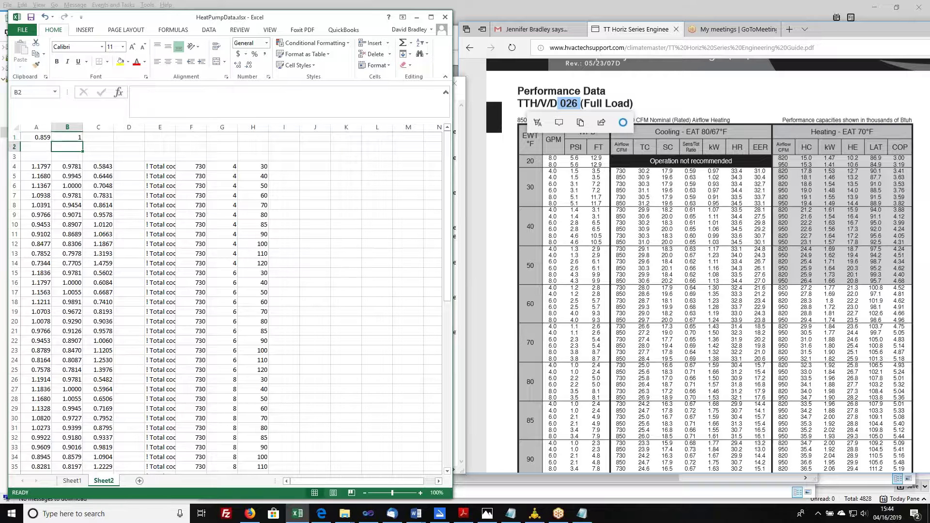
key(Tab)
key(Tab)
key(Tab)
text(!)
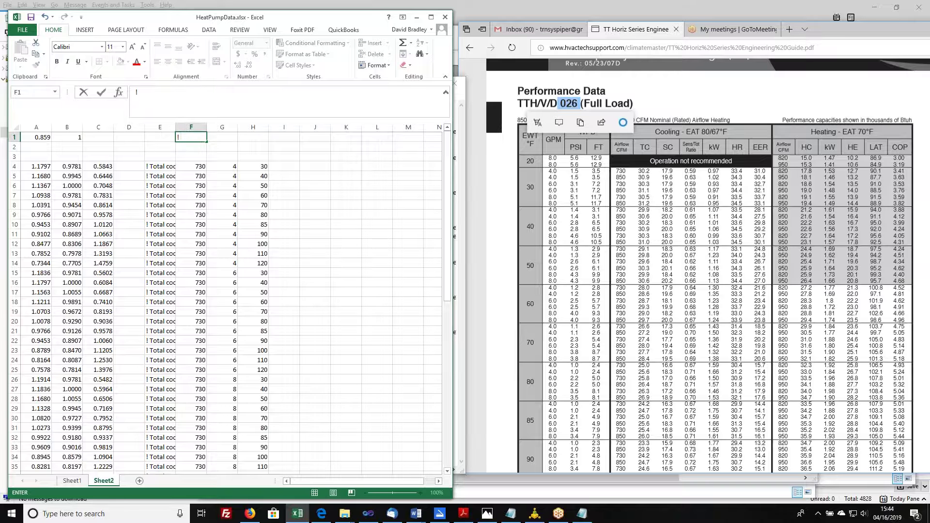
text( [0..1] normalized airf)
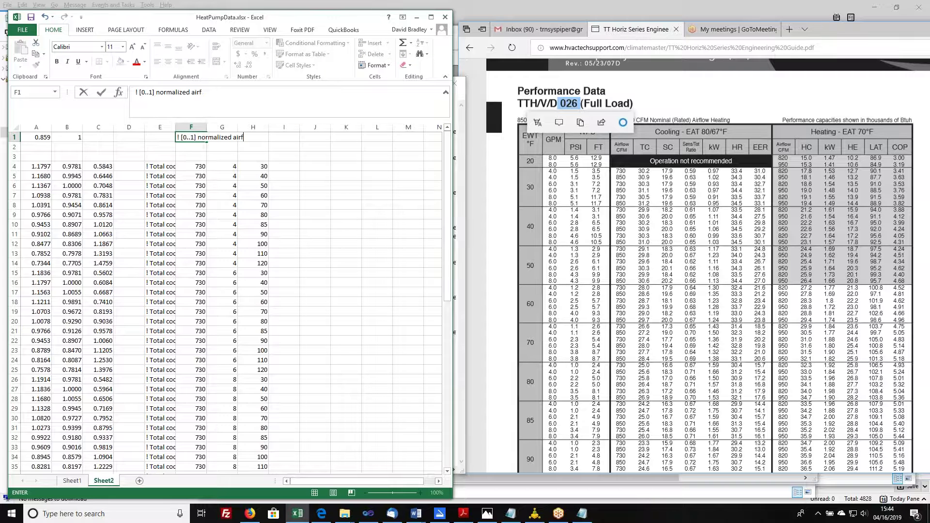
text(low rate)
key(Return)
text(!)
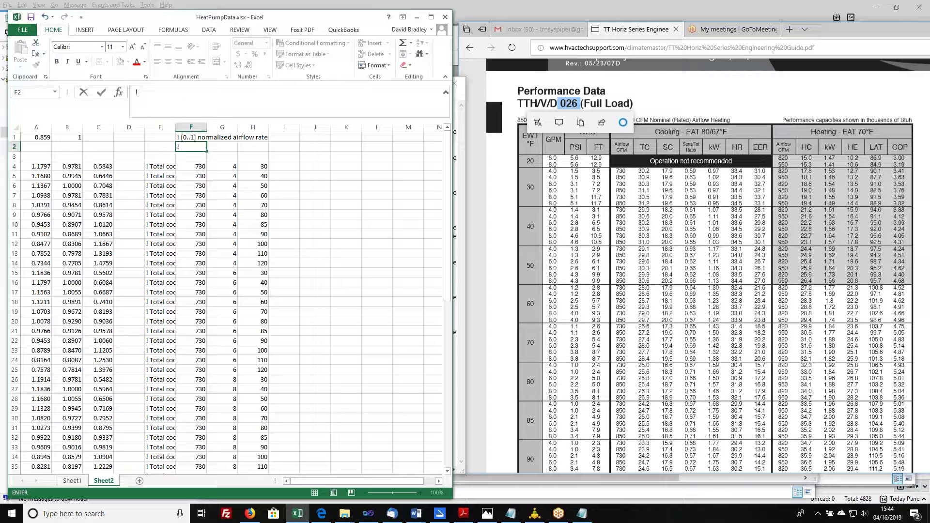
text( [0..1] normalize)
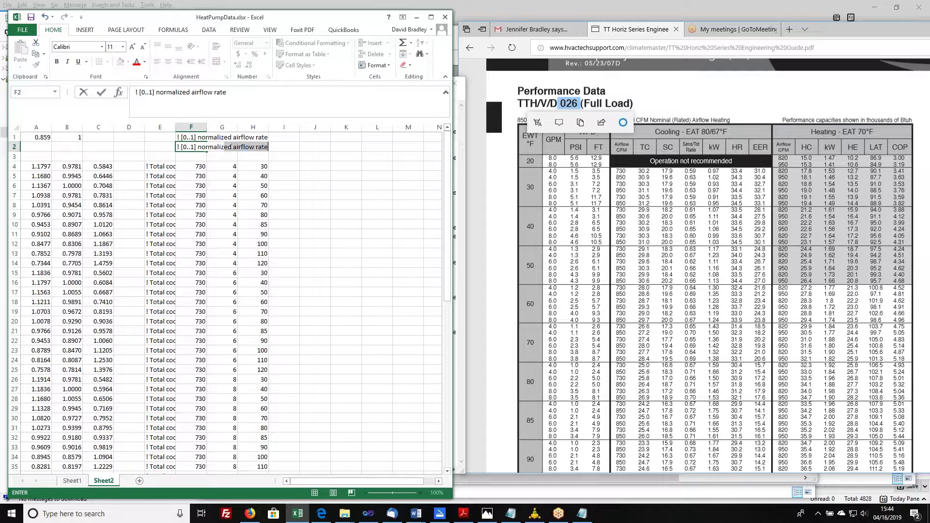
text(d water flow rate)
key(Return)
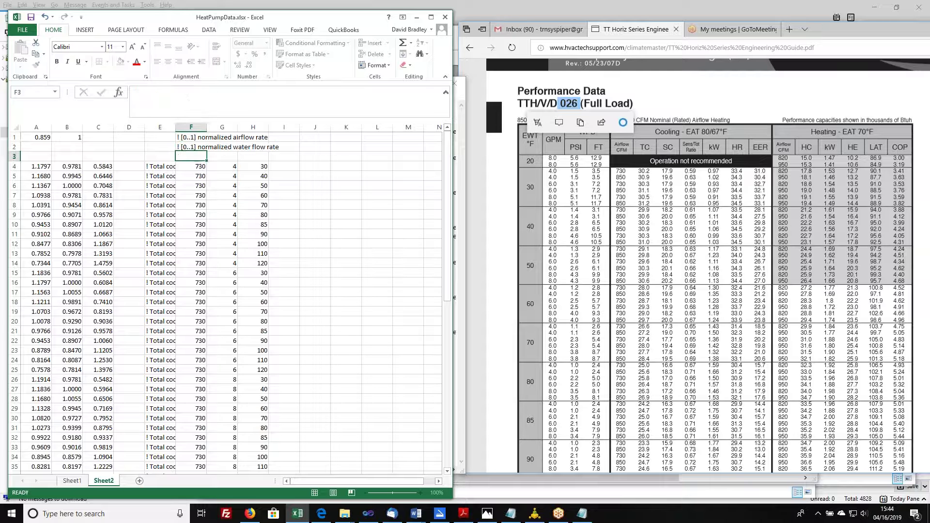
key(Up)
key(Left)
key(Left)
key(Left)
key(Left)
key(Left)
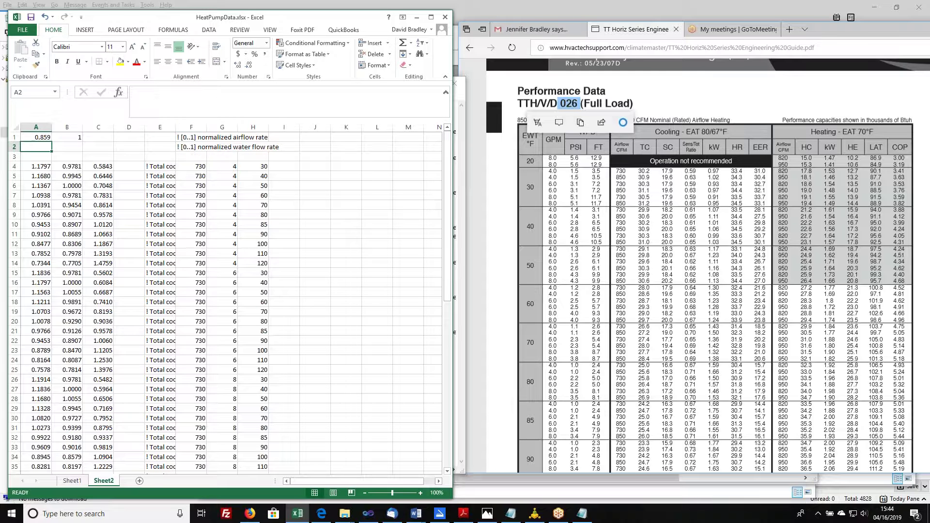
Compute the first water flow ratio on Sheet1, then enter 0.67 and 1 in Sheet2's row 2.
click(72, 480)
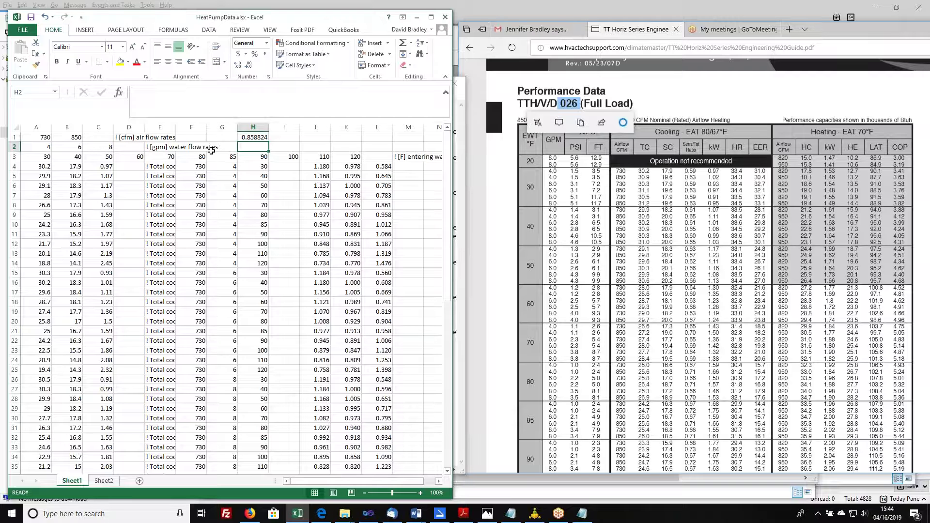
text(=)
click(46, 146)
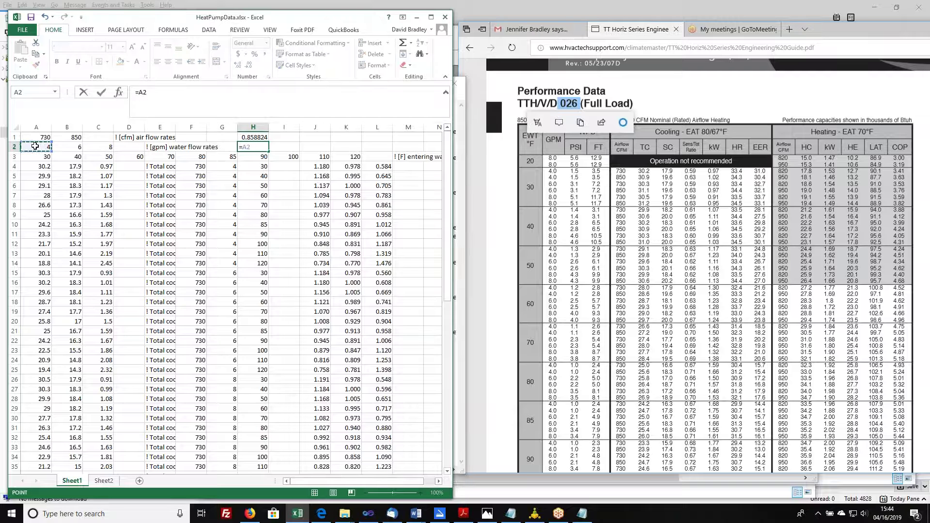
text(/)
click(64, 145)
key(Return)
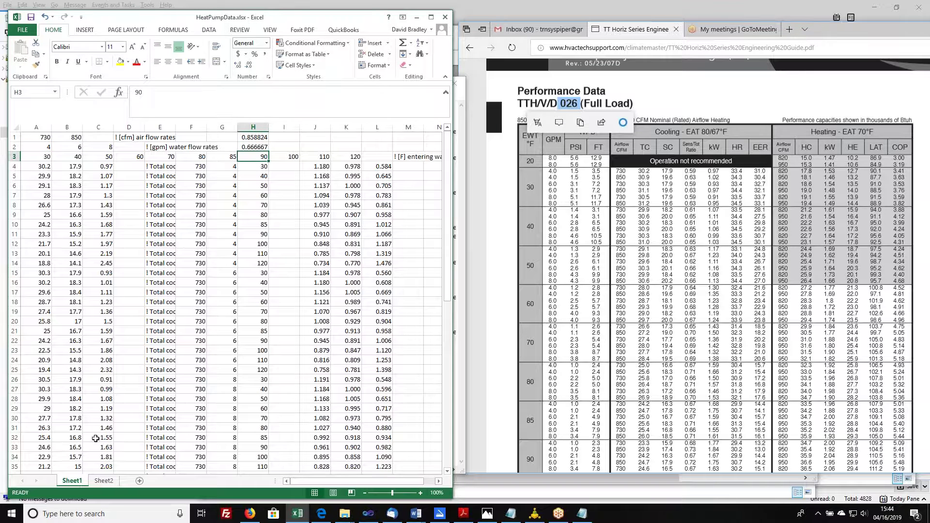
click(103, 481)
text(0.67)
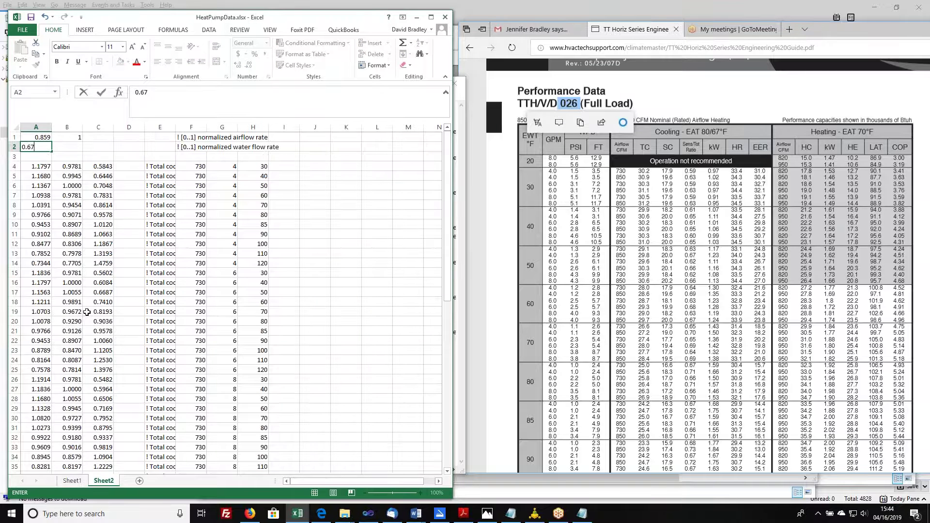
key(Tab)
text(1)
key(Tab)
Compute 8/6 in Sheet1's H2 and enter 1.33 as Sheet2's third water flow ratio.
click(81, 484)
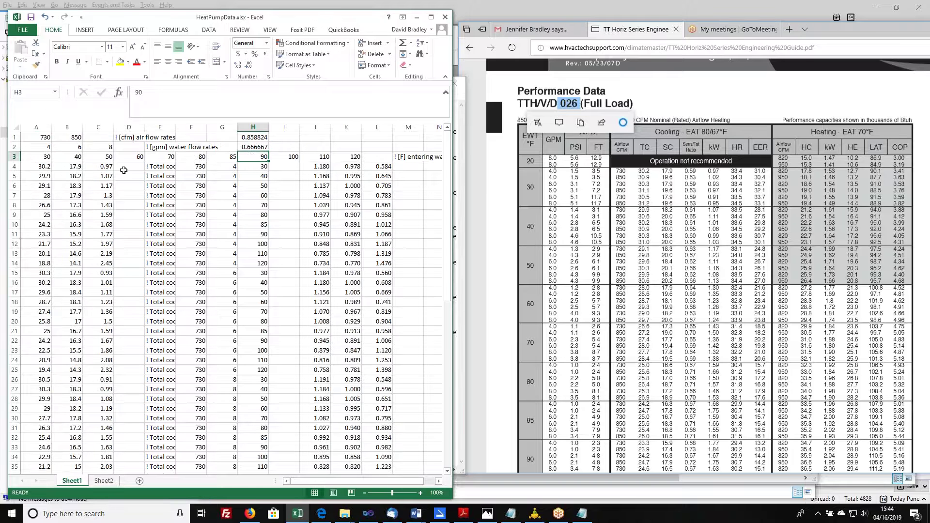
click(260, 147)
text(8/)
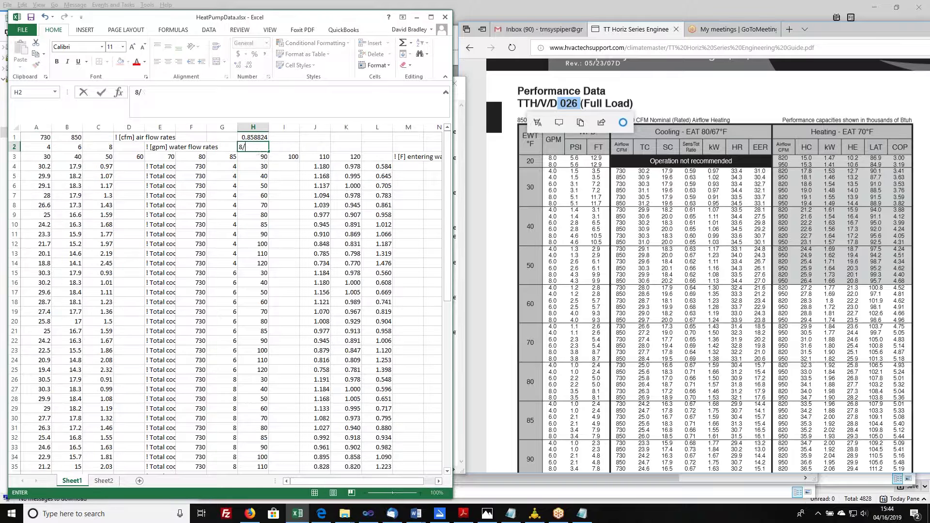
text(6)
key(Return)
click(103, 480)
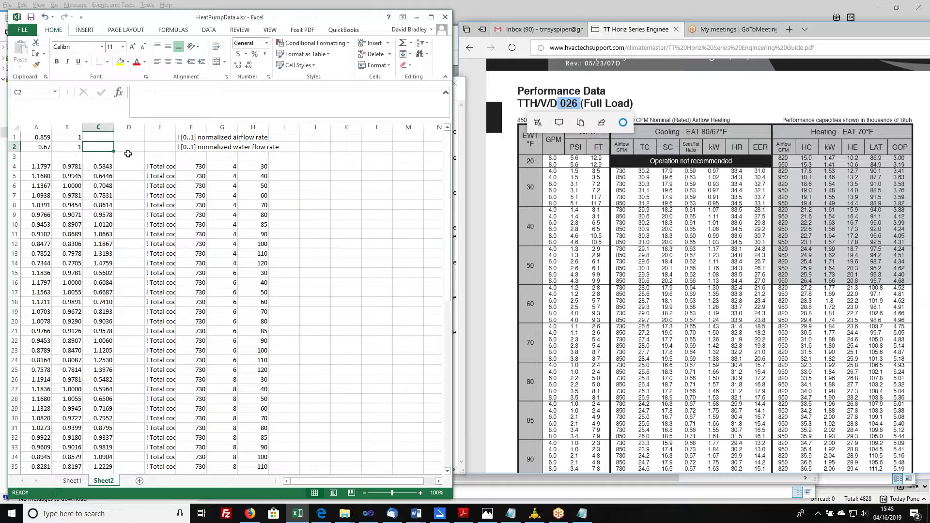
text(1.33)
key(Return)
key(Home)
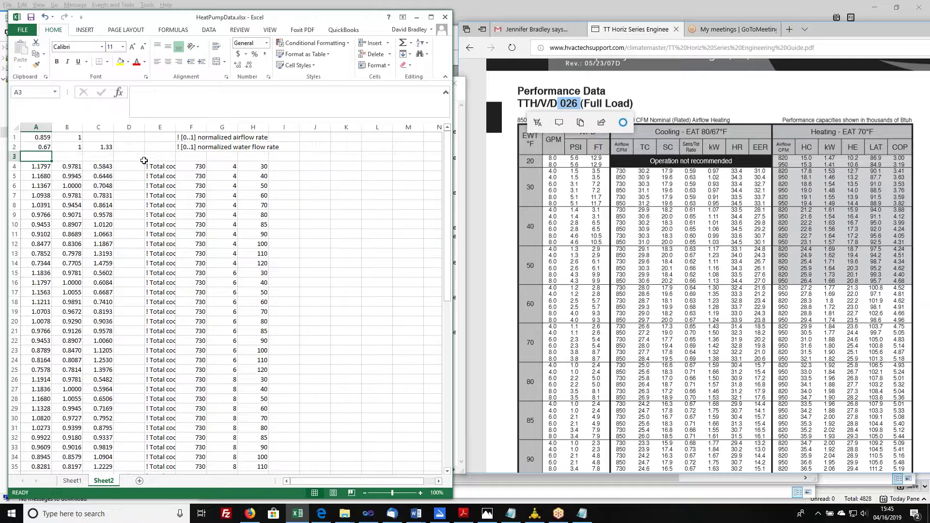
click(72, 480)
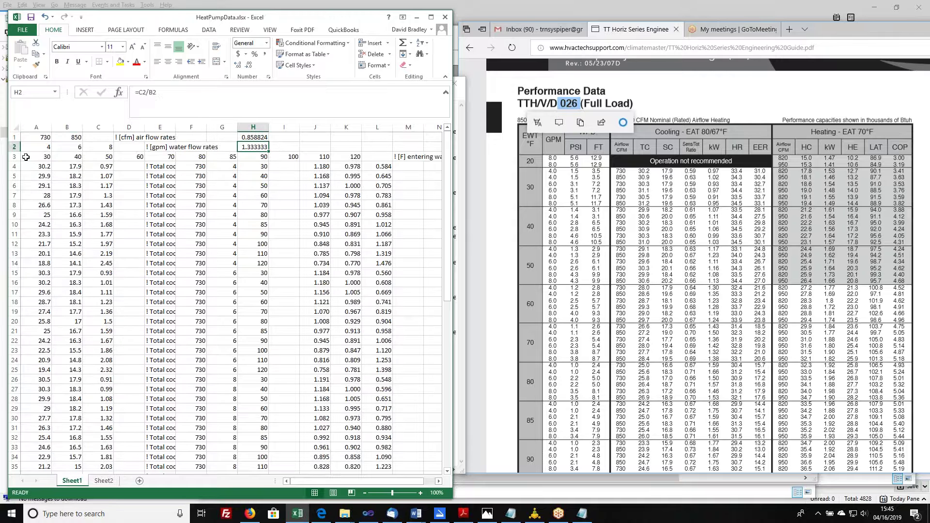
drag(25, 157, 350, 157)
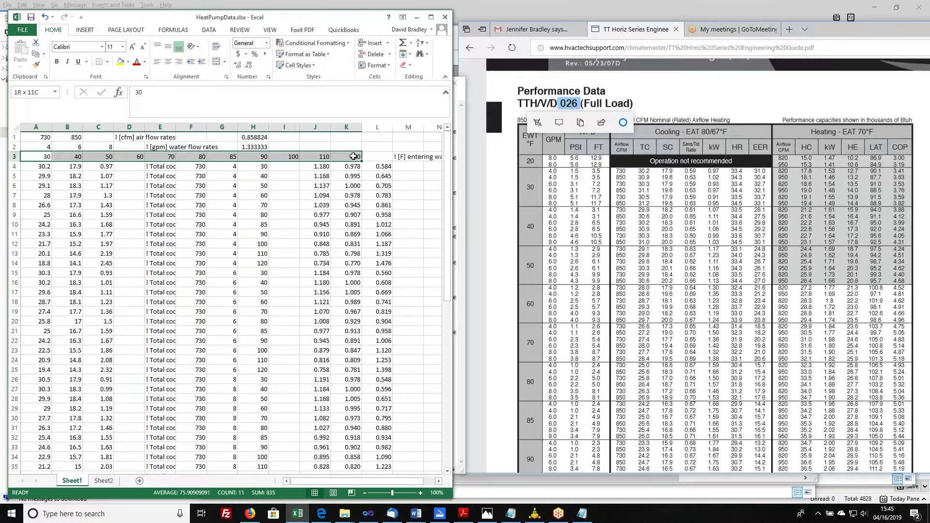
Insert a blank row 4 on Sheet1 and fill it with a Fahrenheit-to-Celsius formula based on row 3.
click(14, 166)
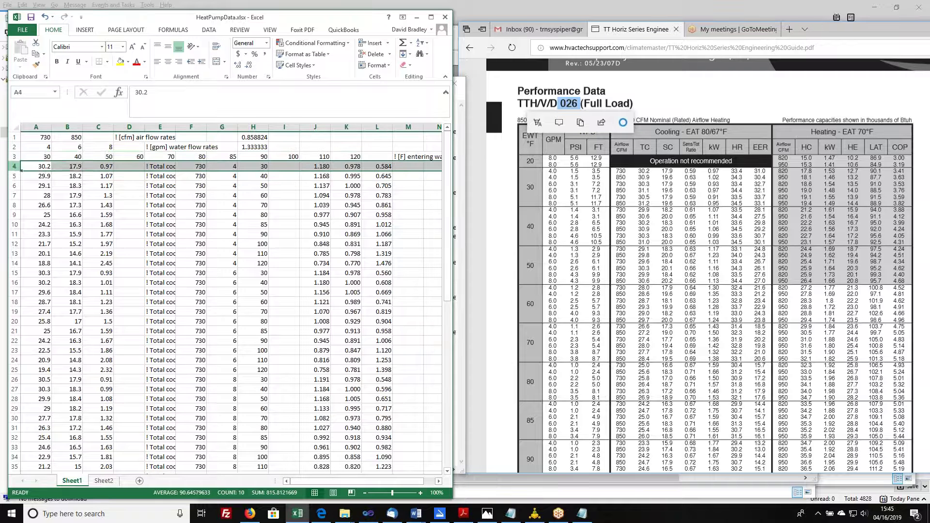
right_click(18, 166)
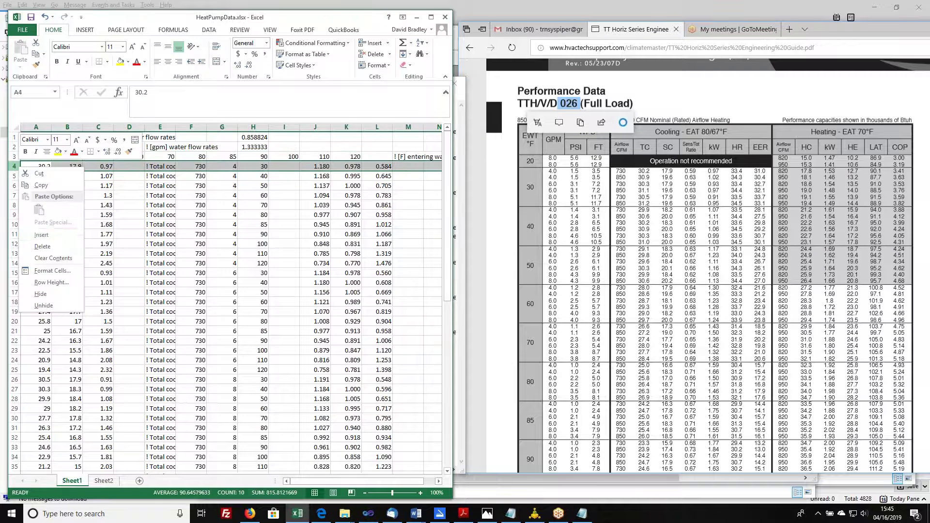
click(67, 235)
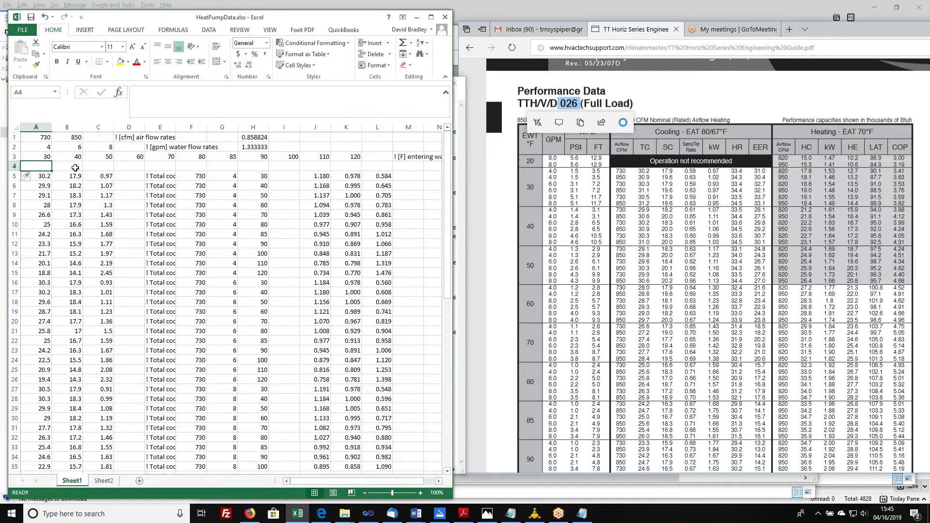
text(=)
key(Up)
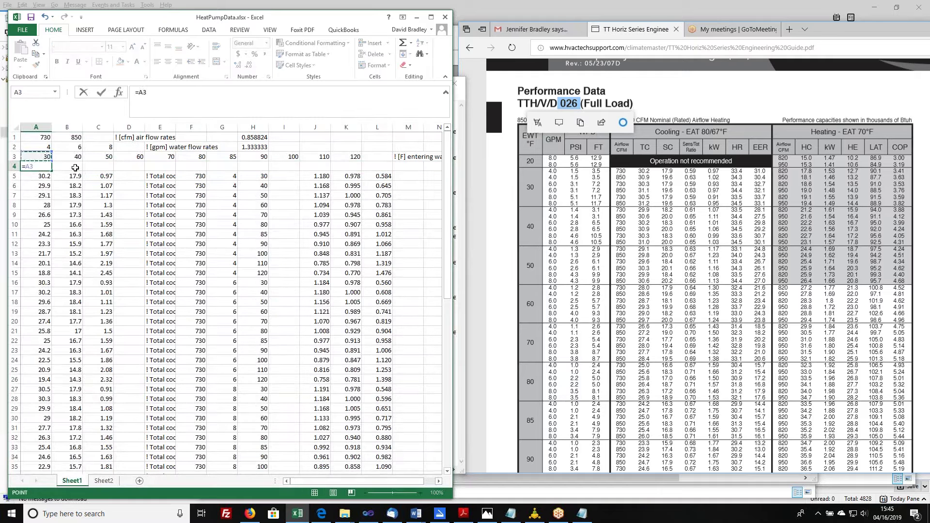
text(-32))
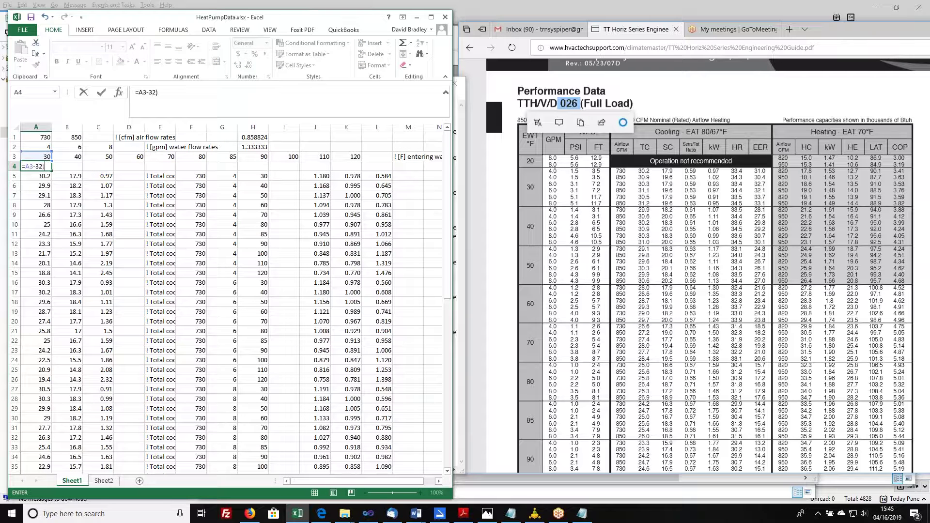
click(140, 92)
text(()
key(ctrl+Return)
key(ctrl+c)
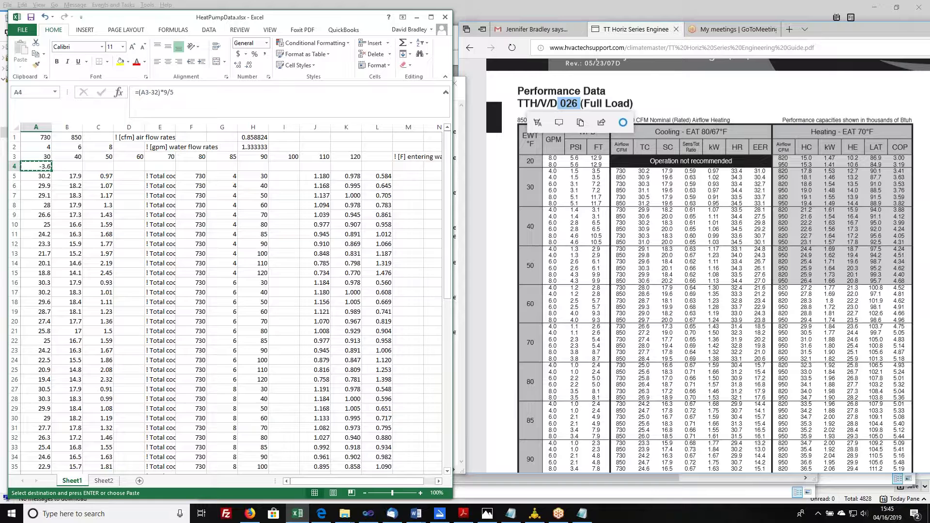
key(shift+Right)
key(shift+Right)
key(shift+Right)
key(shift+Right)
key(shift+Right)
key(shift+Right)
key(shift+Right)
key(shift+Right)
key(shift+Right)
key(shift+Right)
key(ctrl+v)
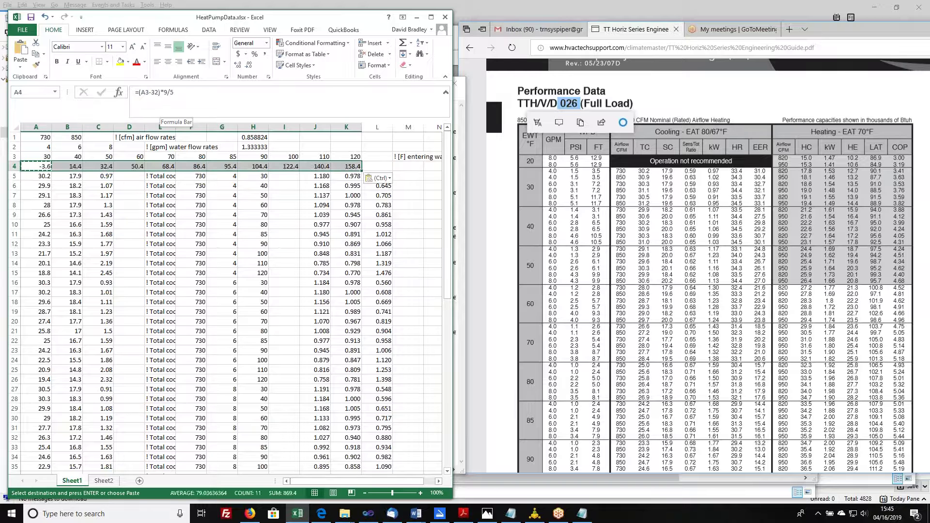
key(Left)
Correct the formula to =(A3-32)*5/9 and fill it across A4:K4.
double_click(167, 92)
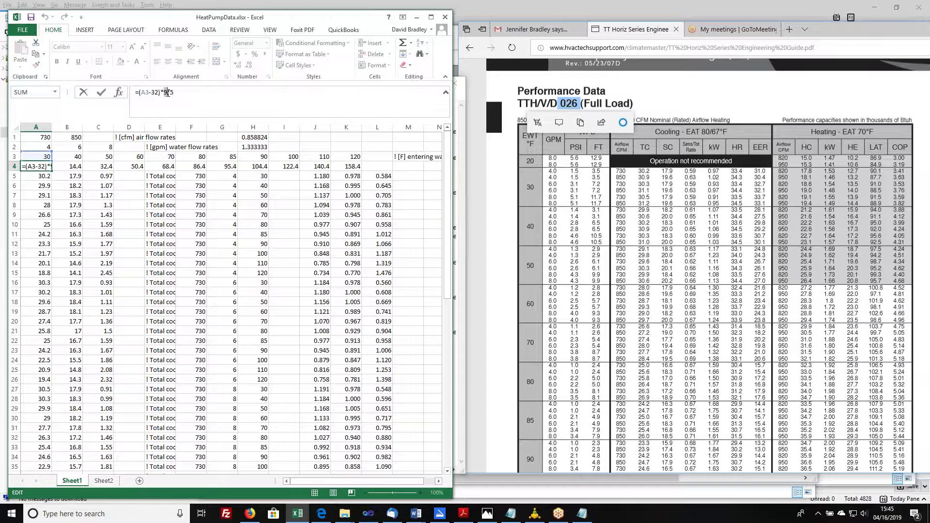
text(5)
key(End)
key(BackSpace)
text(9)
key(ctrl+Return)
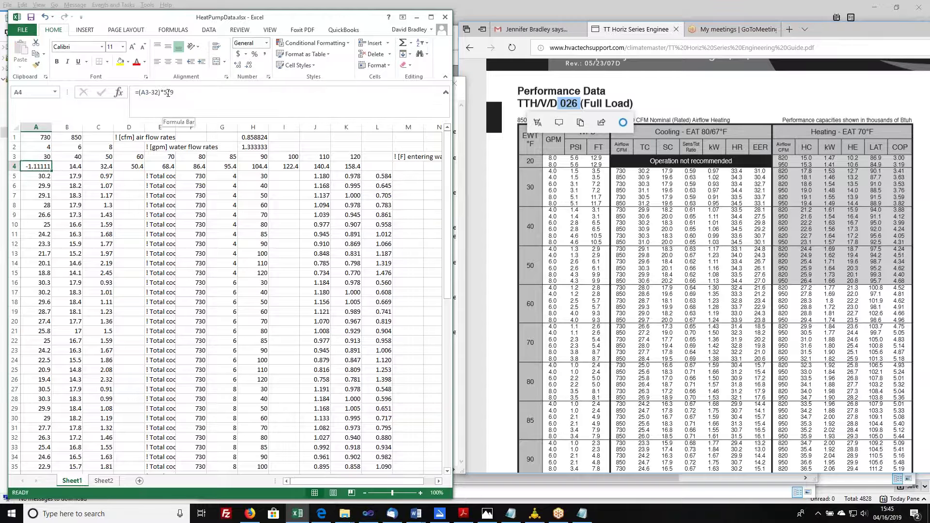
key(ctrl+c)
key(shift+ctrl+Right)
key(ctrl+v)
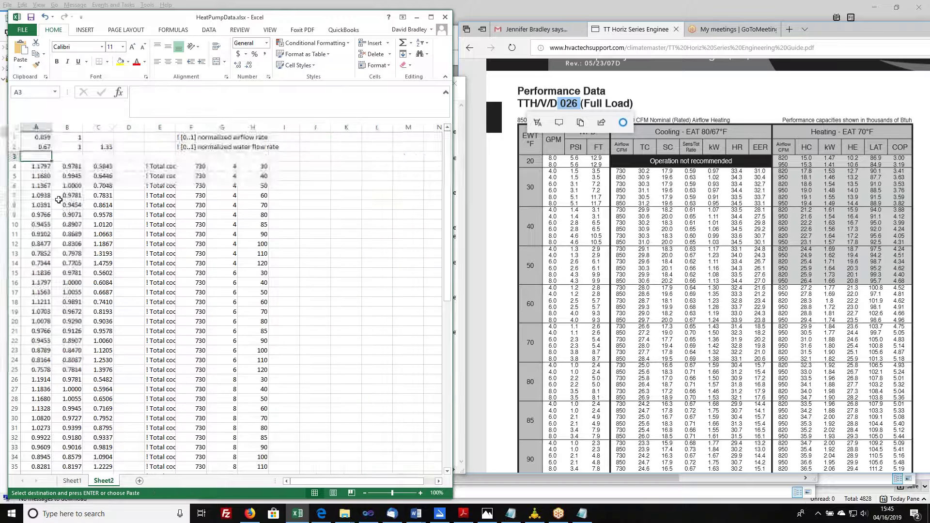
Paste the Celsius temperatures as values into Sheet2's row 3.
click(104, 481)
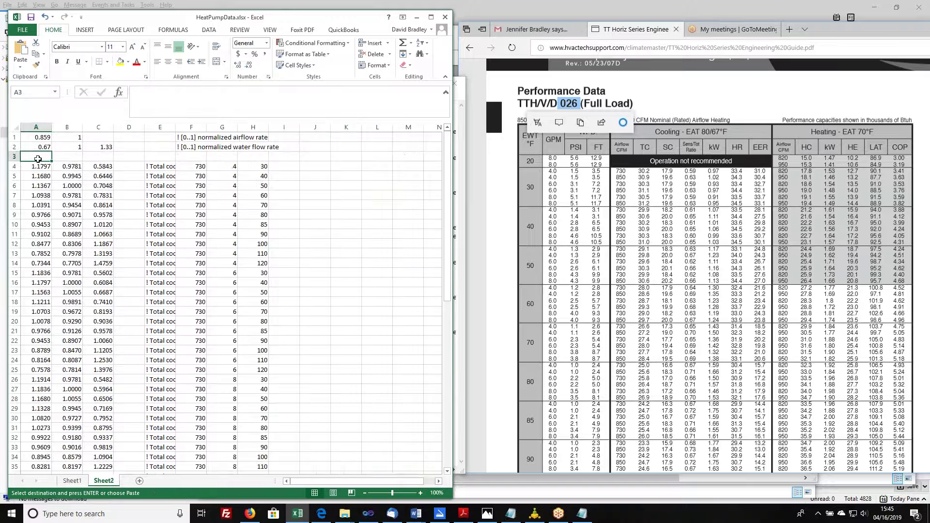
click(20, 66)
click(19, 132)
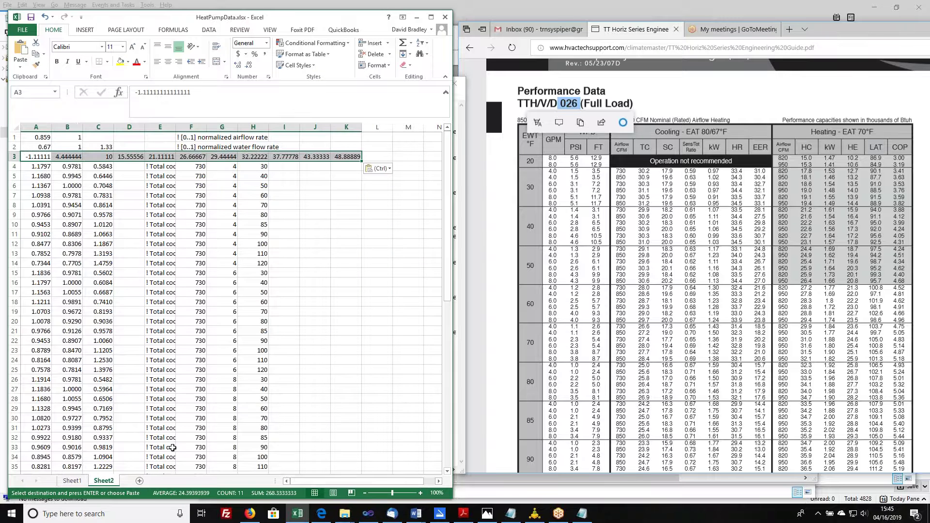
Copy the entering water temperature label into Sheet2's M3 and start editing its unit.
click(72, 480)
click(392, 156)
key(ctrl+c)
key(ctrl+Page_Down)
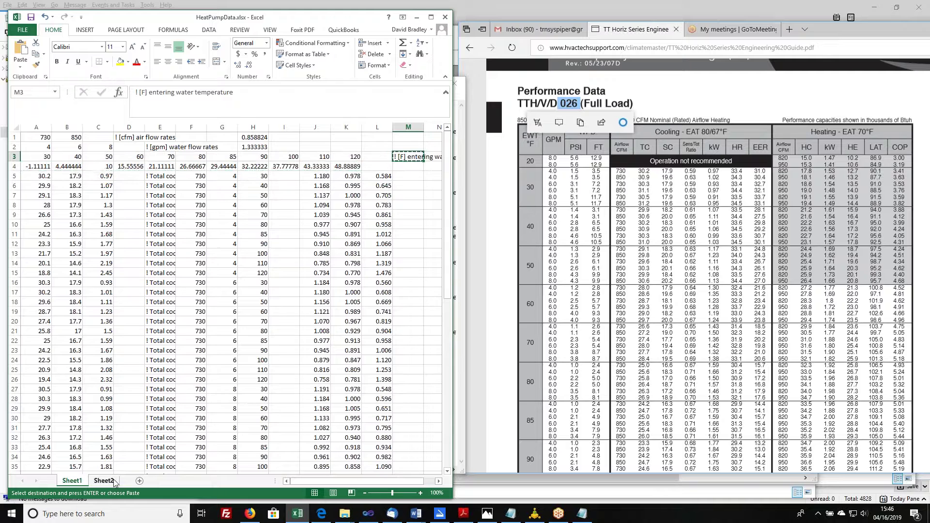
click(408, 157)
key(ctrl+v)
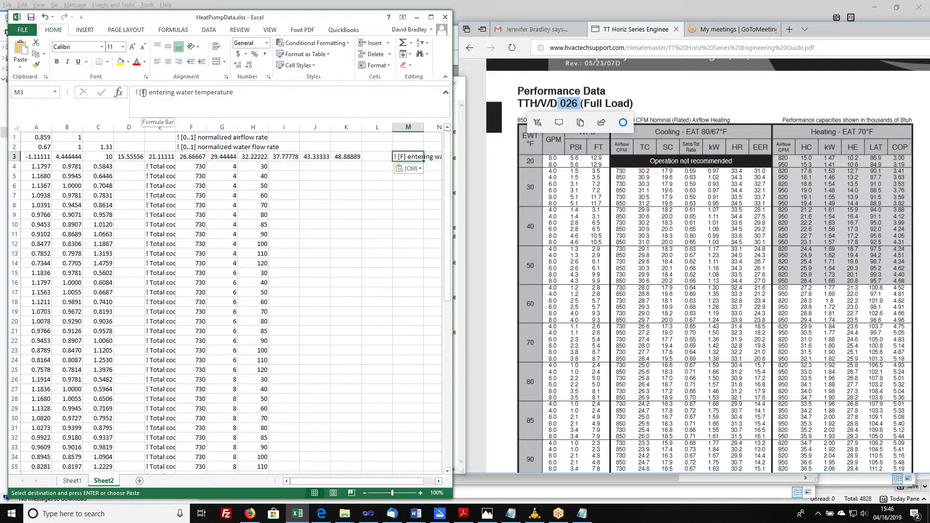
click(197, 100)
Change the label's unit to C, then bring up Save As in the HPs folder.
text(C)
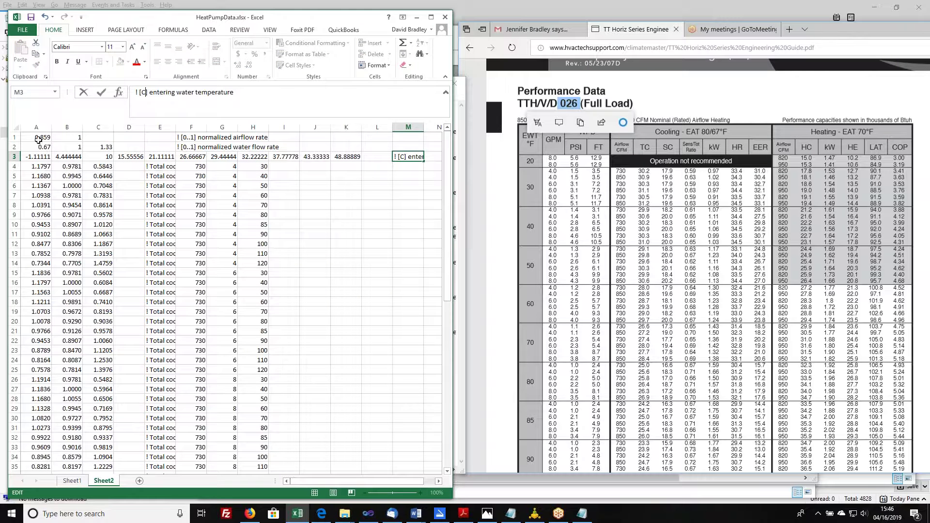
click(22, 30)
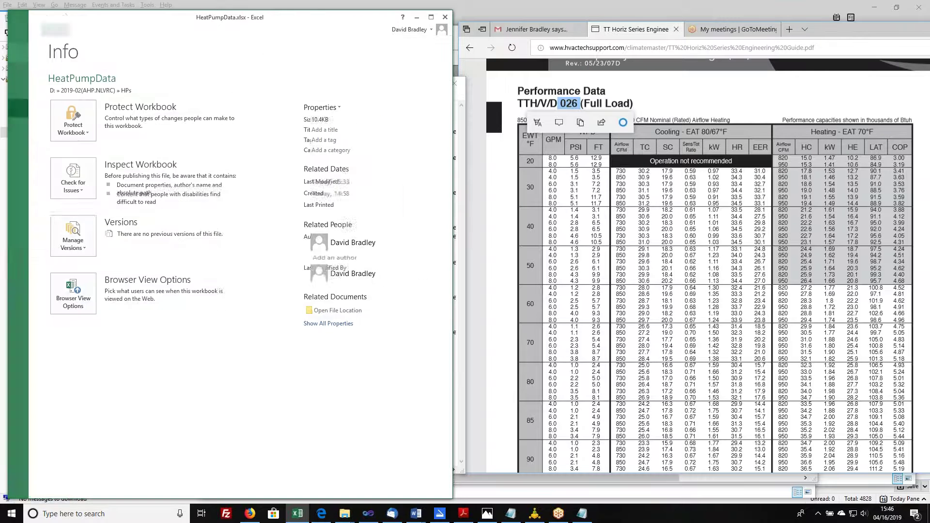
key(Escape)
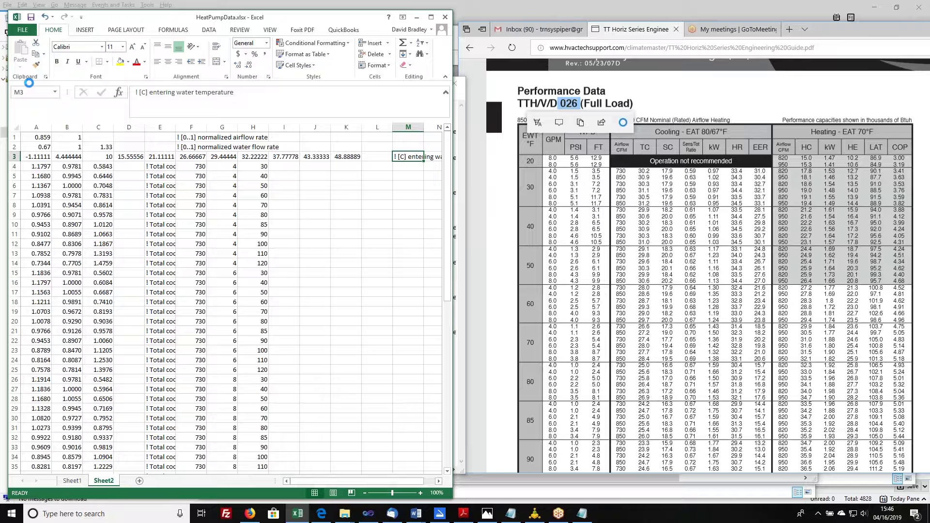
click(23, 30)
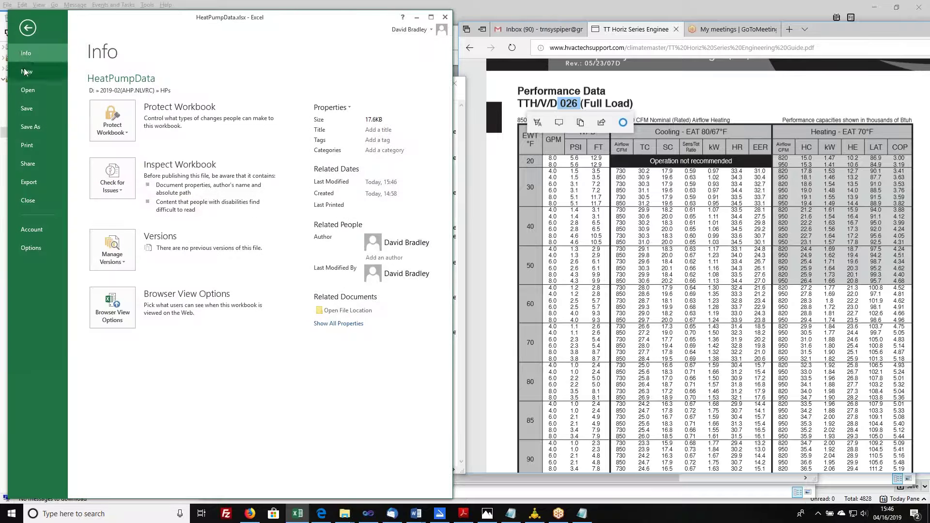
click(32, 130)
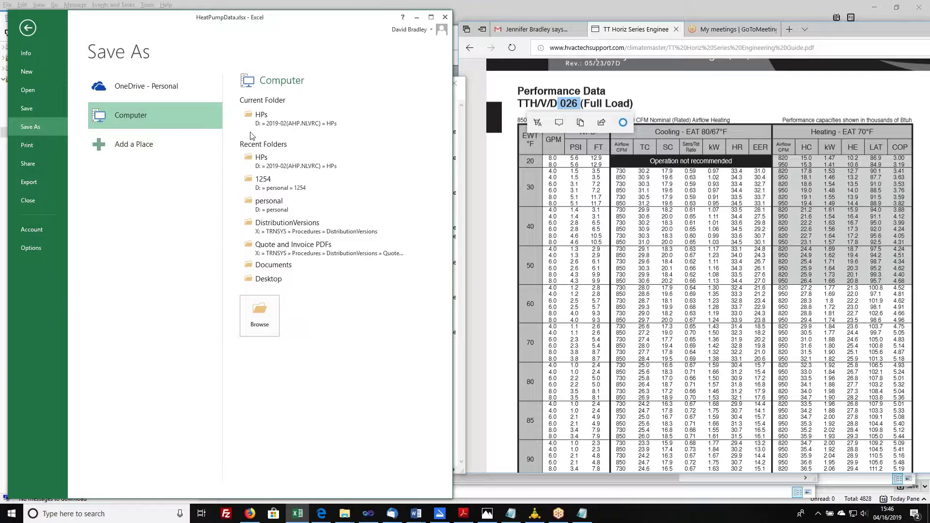
click(290, 160)
Save Sheet2 as Text (Tab delimited) HeatPumpData_c.txt, accepting both format warnings.
click(134, 216)
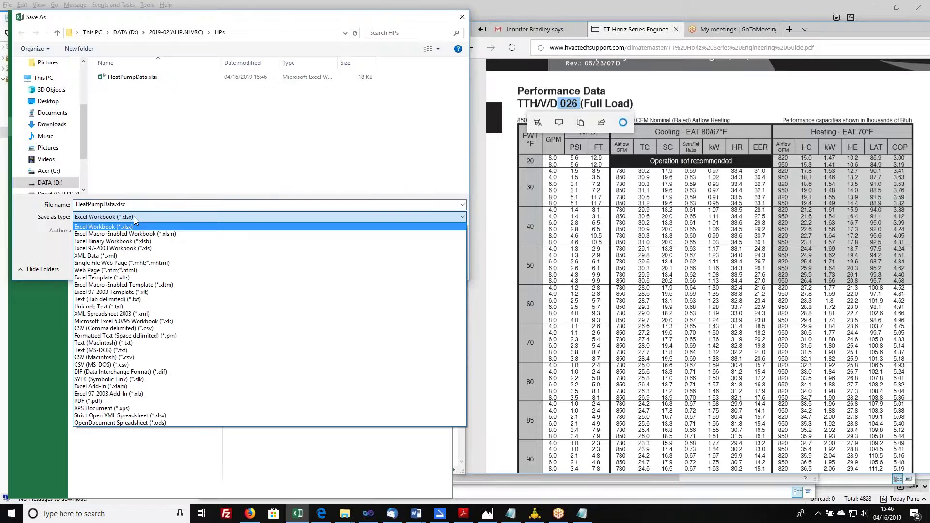
click(146, 300)
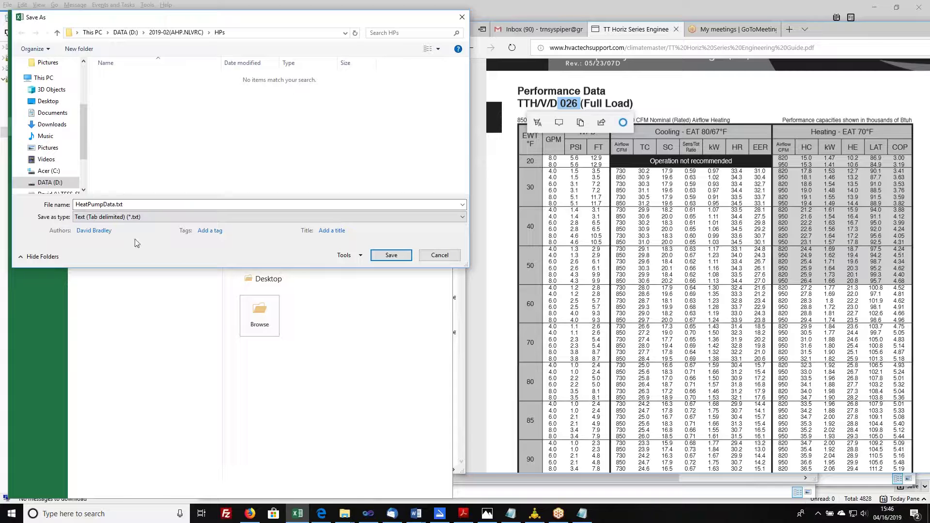
click(117, 204)
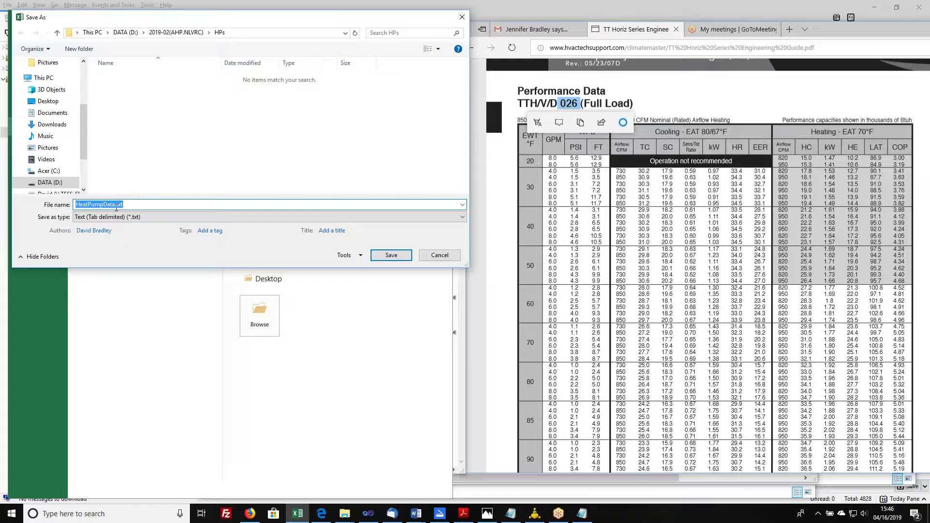
key(Tab)
text(_)
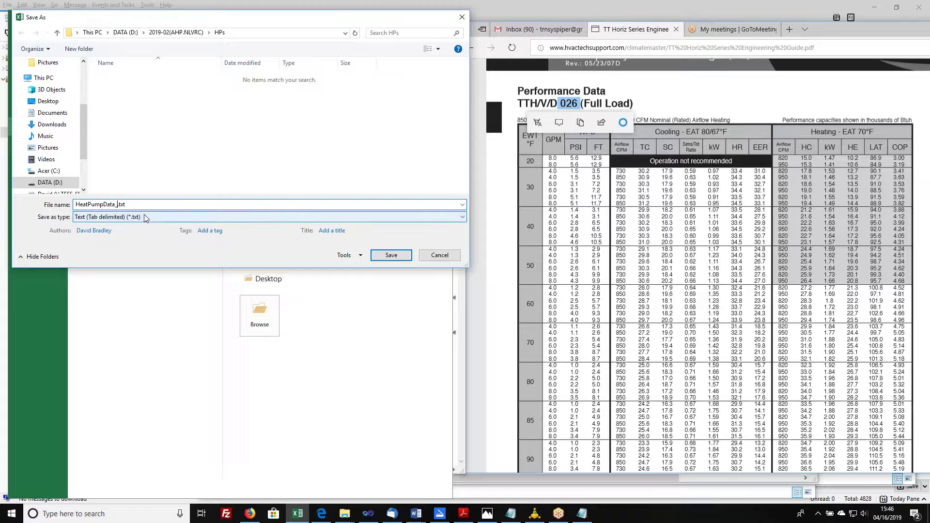
text(c)
drag(119, 205, 125, 204)
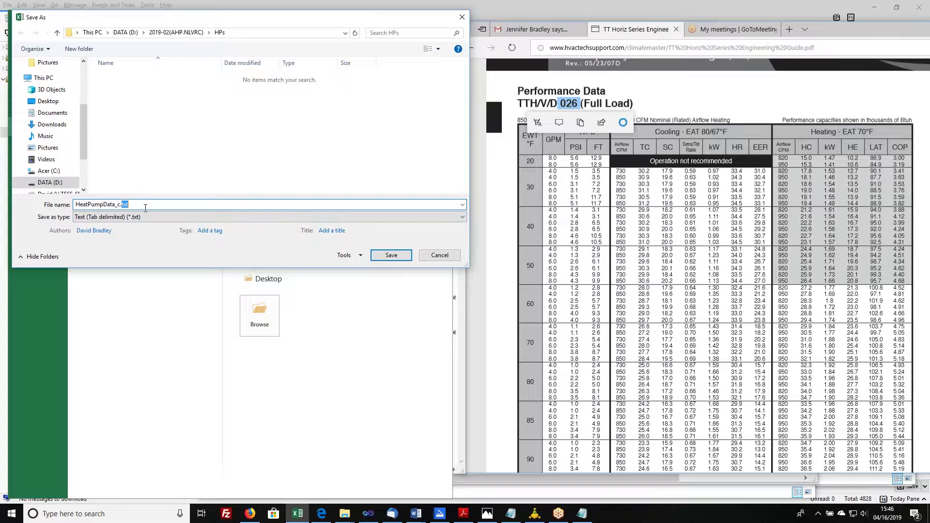
click(384, 257)
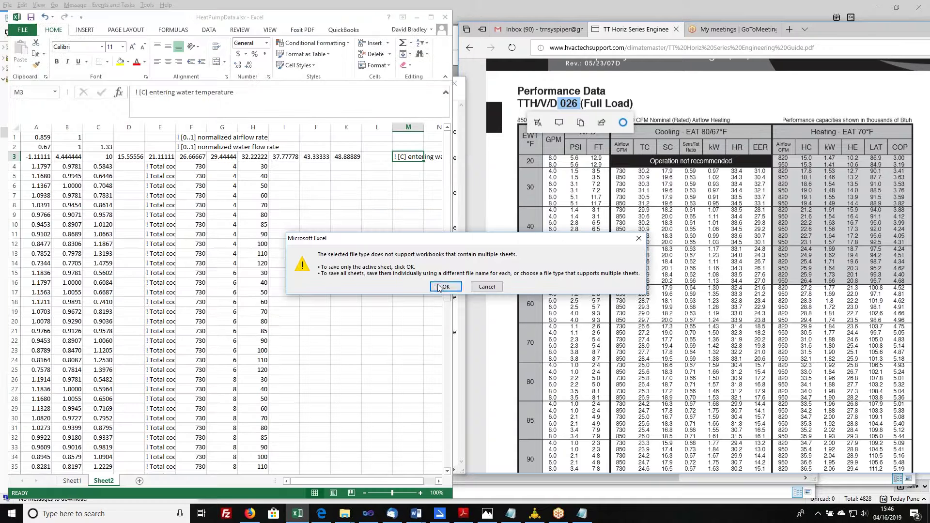
click(439, 287)
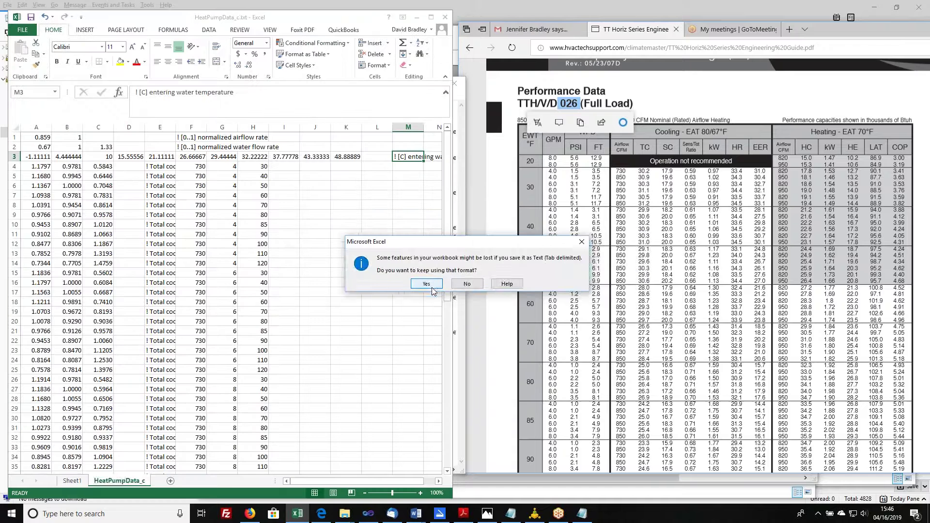
click(432, 289)
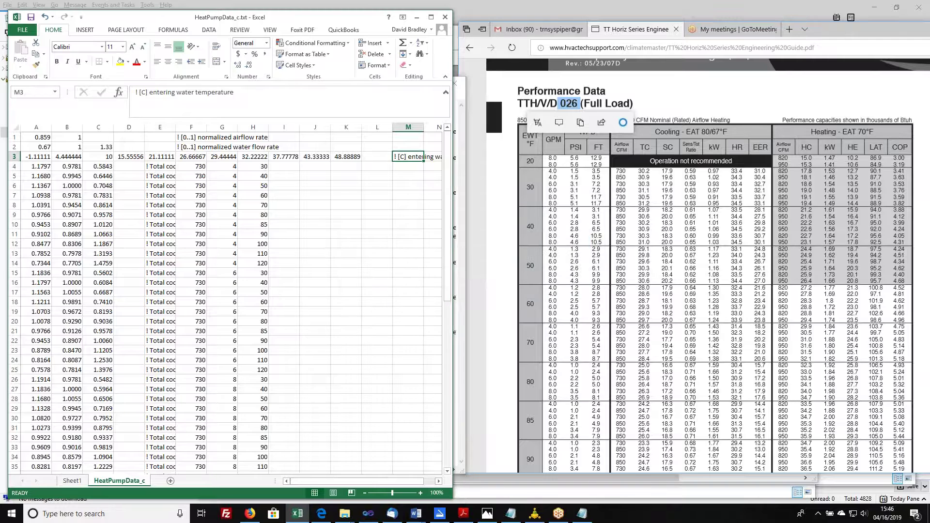
click(344, 515)
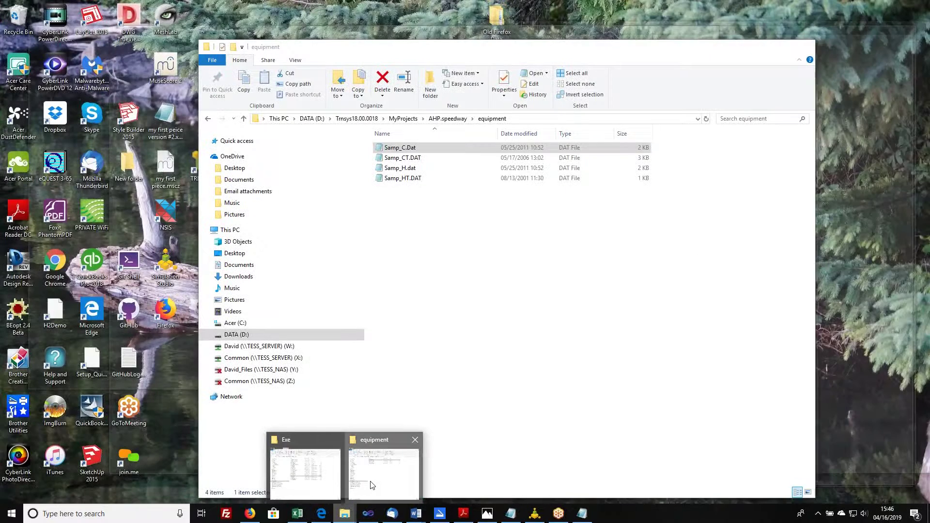
Browse to DATA (D:) > 2019-02(AHP.NLVRC) > HPs and open HeatPumpData_c.txt in Notepad.
click(353, 489)
click(237, 334)
scroll(392, 252, down, 8)
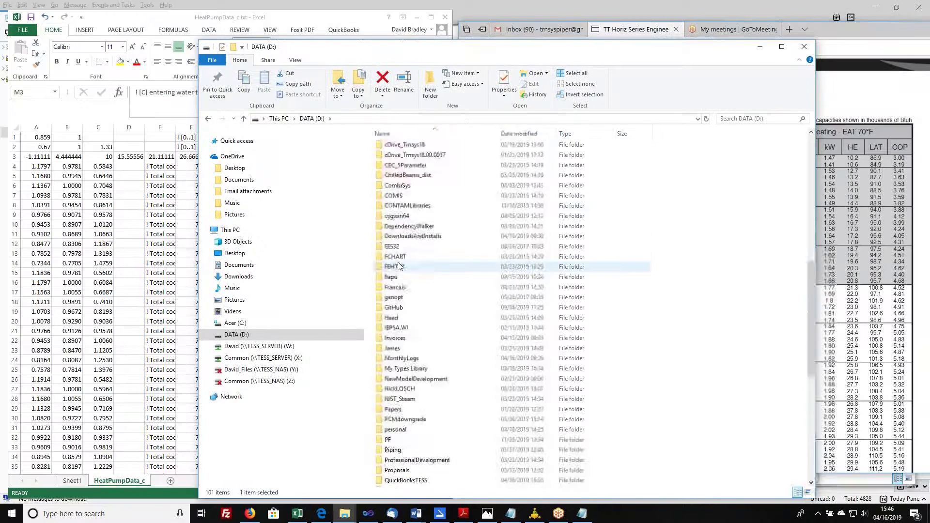
double_click(390, 175)
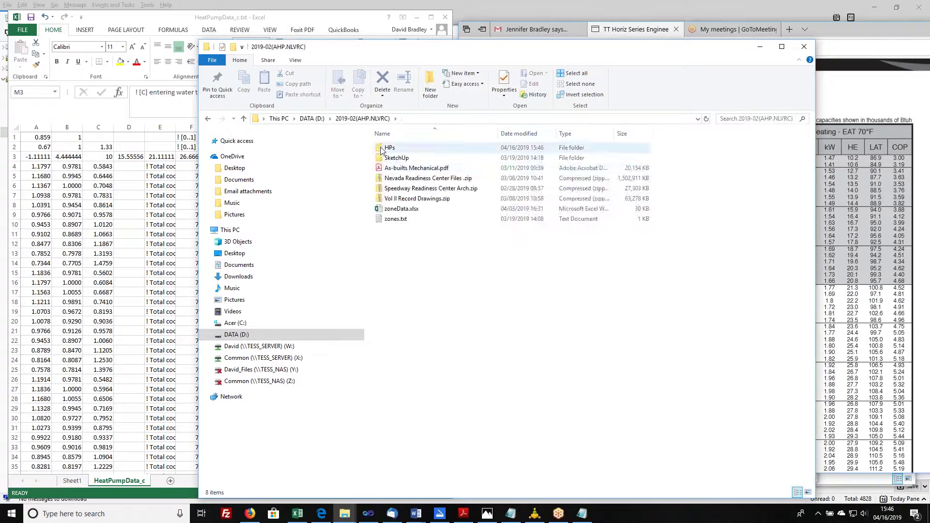
double_click(393, 147)
double_click(410, 158)
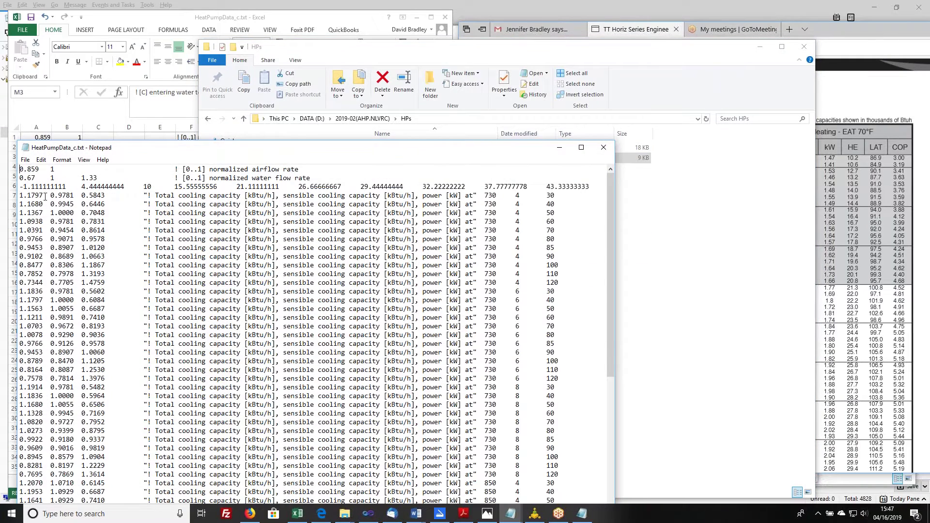
Replace every " with nothing in HeatPumpData_c.txt using Replace All, then close the dialog.
drag(164, 154, 227, 67)
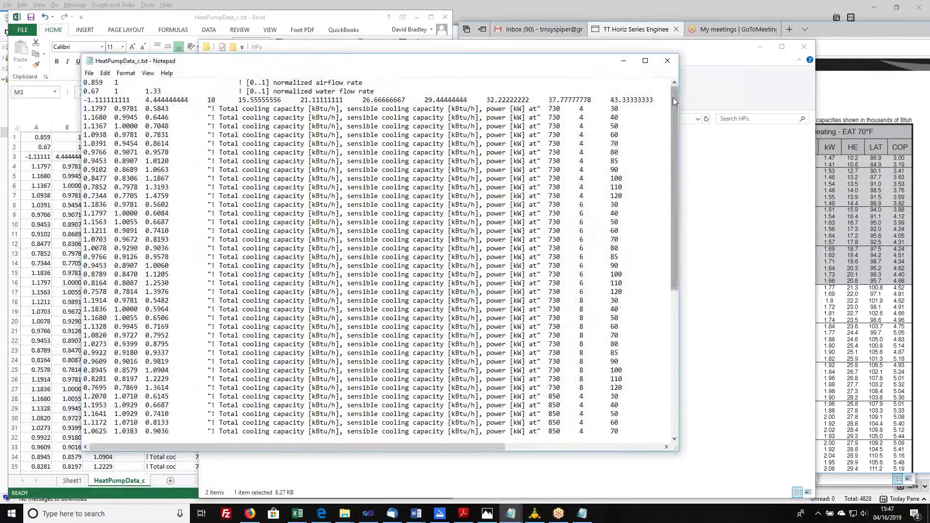
drag(673, 97, 661, 81)
drag(207, 108, 212, 108)
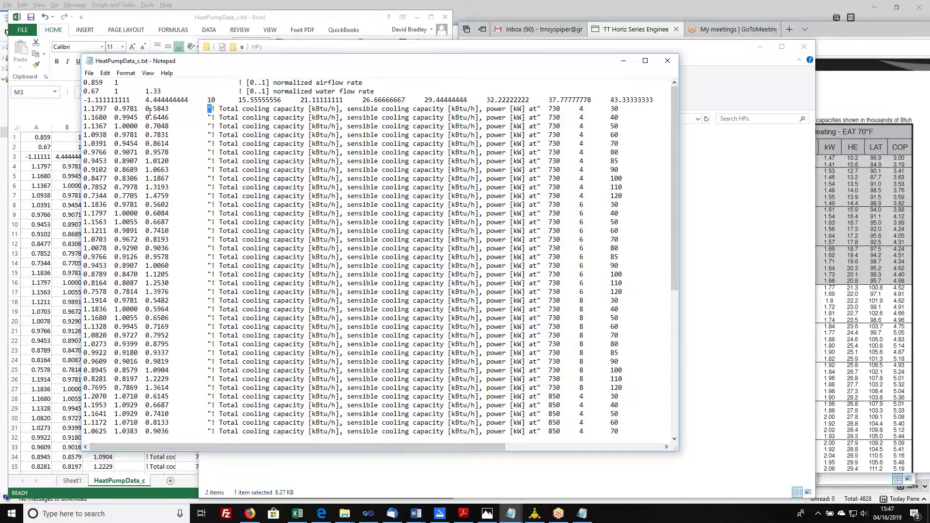
key(ctrl+h)
text(")
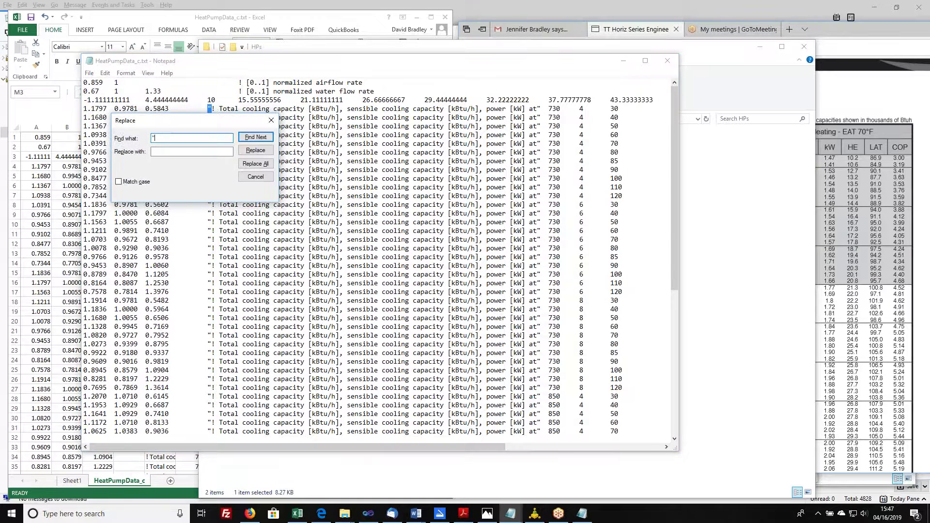
click(261, 165)
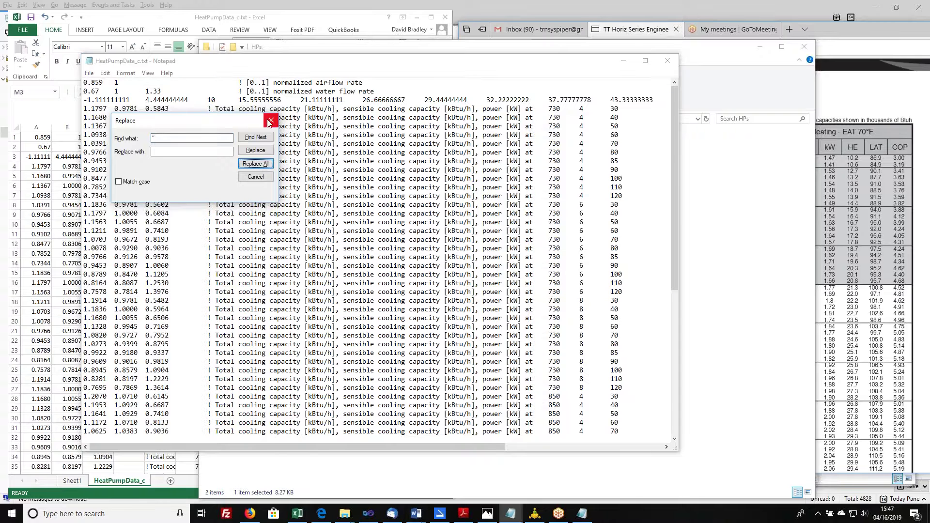
click(271, 120)
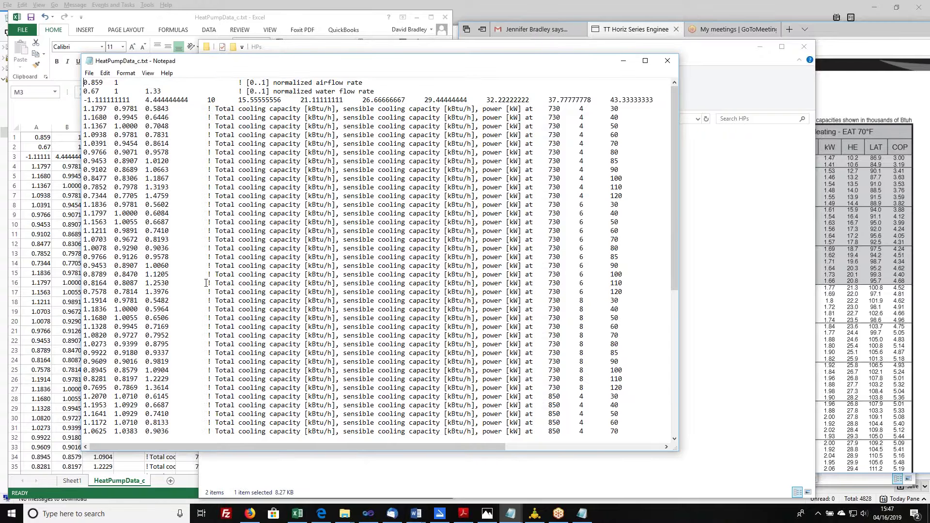
click(535, 514)
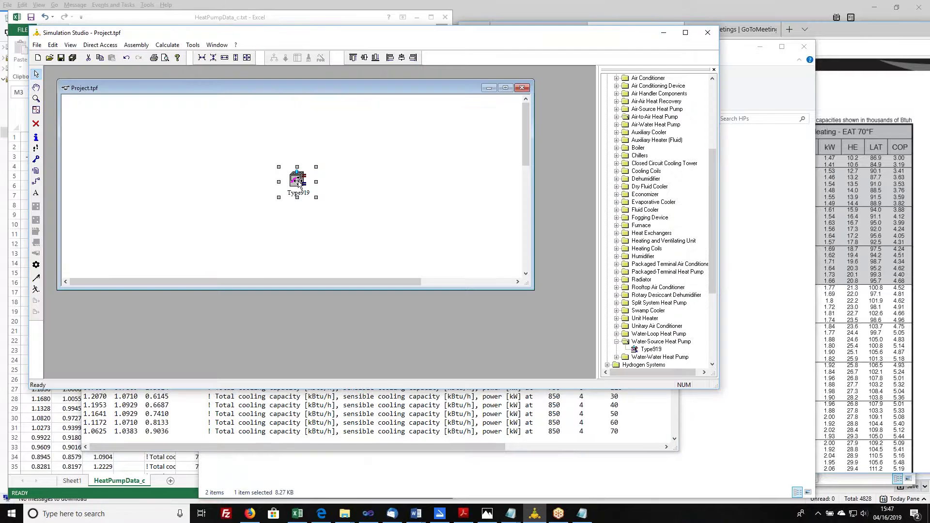
Point Type919's cooling performance external file to HPs\HeatPumpData_c.txt and show its parameters.
double_click(299, 182)
click(328, 137)
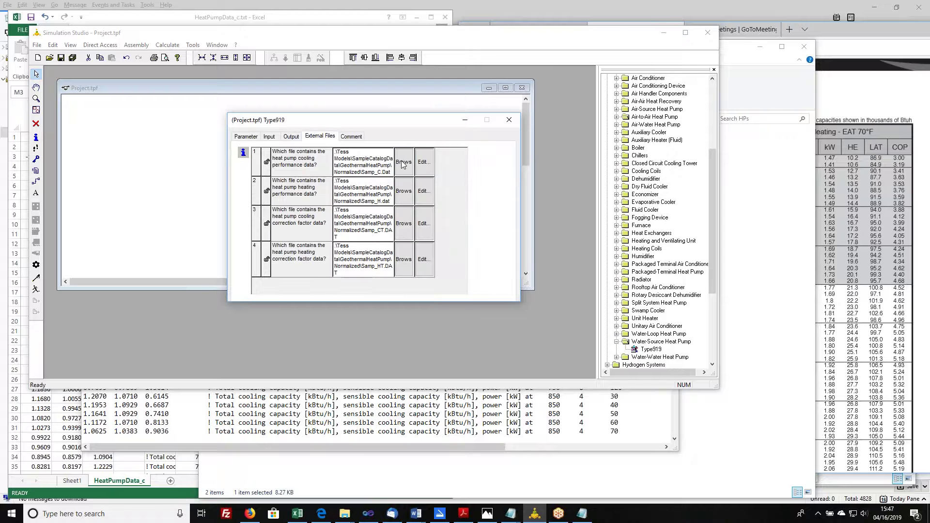
click(397, 163)
click(331, 108)
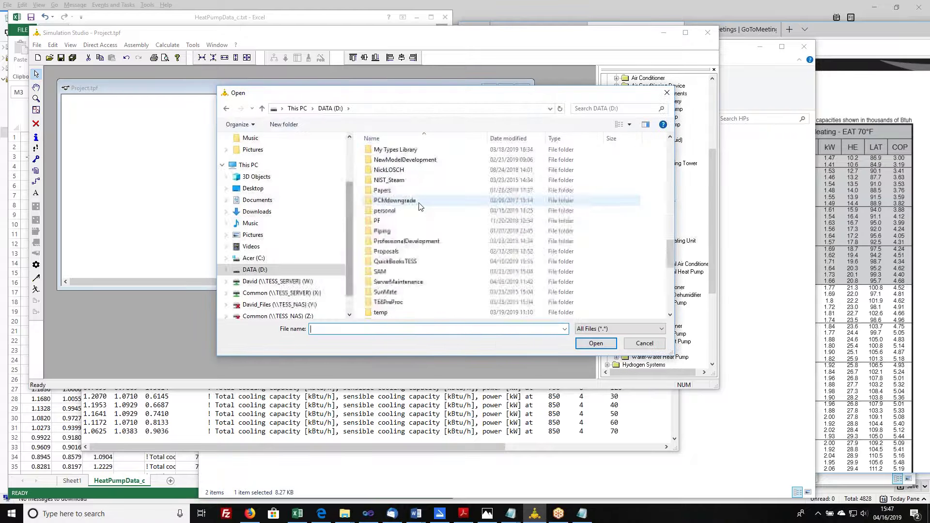
scroll(419, 202, up, 10)
click(375, 191)
double_click(374, 191)
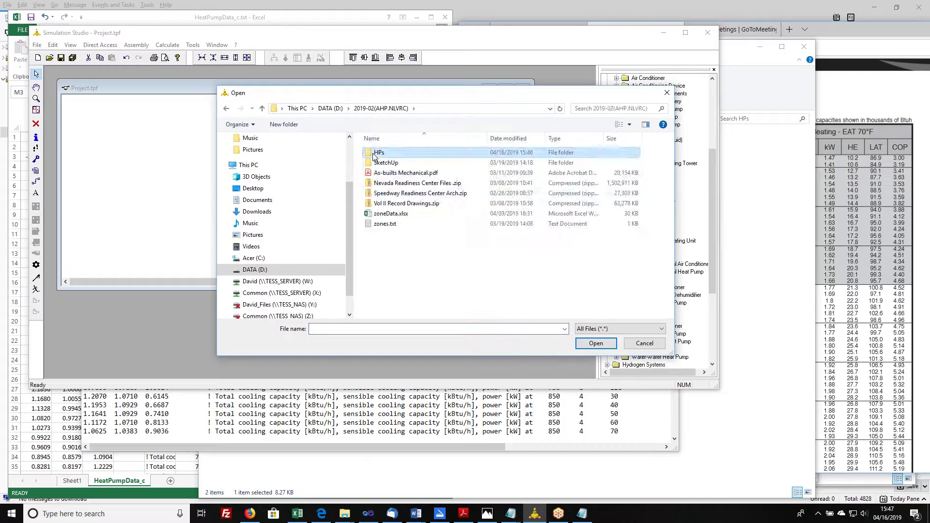
double_click(383, 150)
double_click(383, 159)
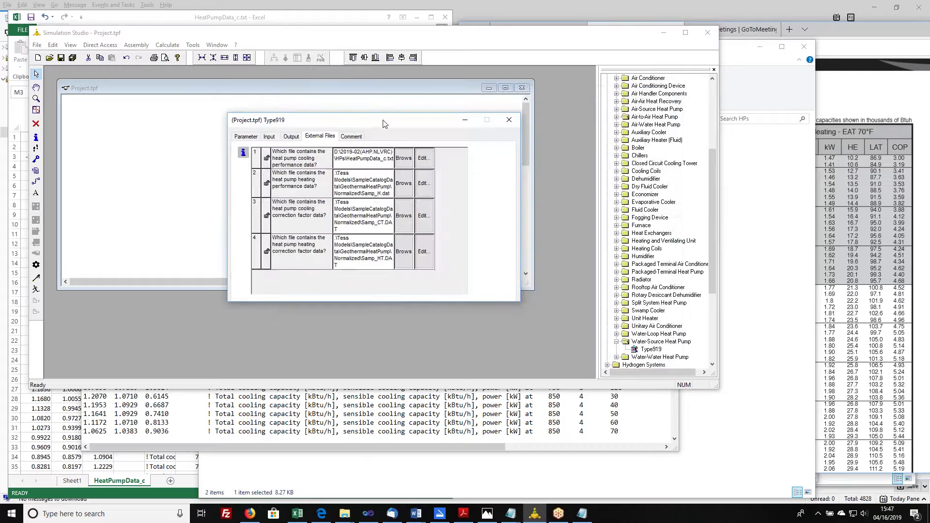
drag(339, 120, 395, 136)
click(304, 154)
scroll(560, 189, down, 1)
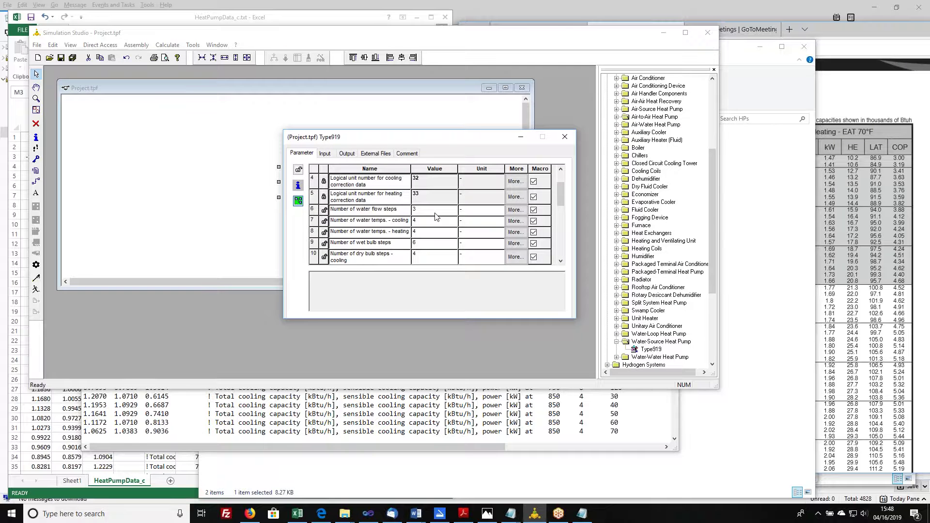
key(alt+Tab)
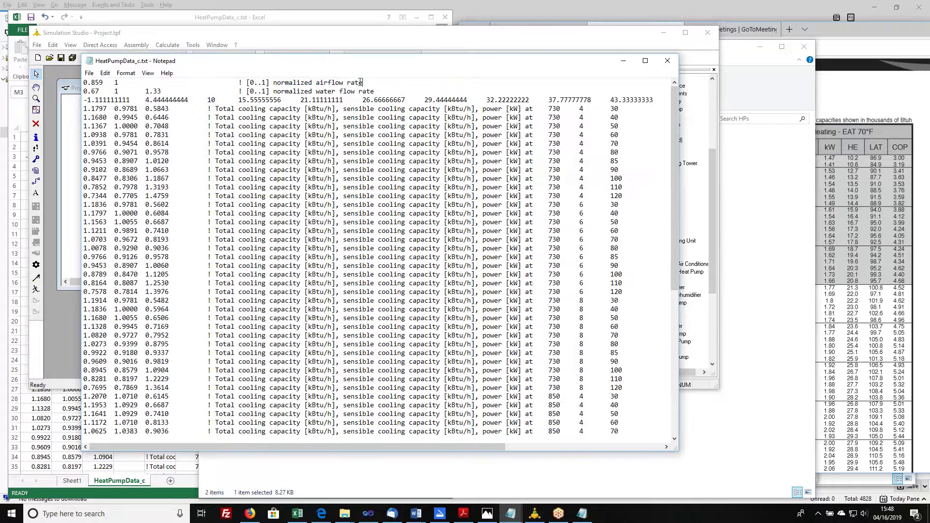
drag(362, 83, 83, 83)
drag(374, 91, 82, 92)
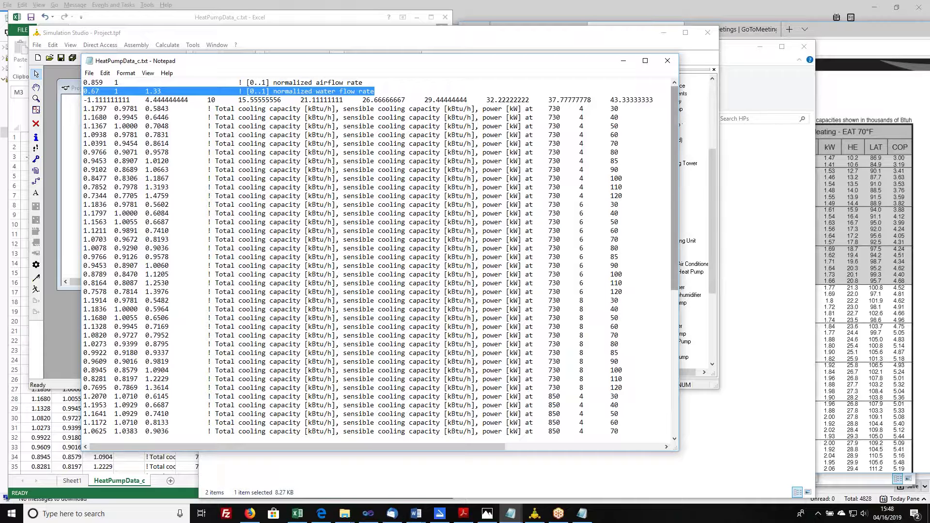
drag(679, 125, 779, 131)
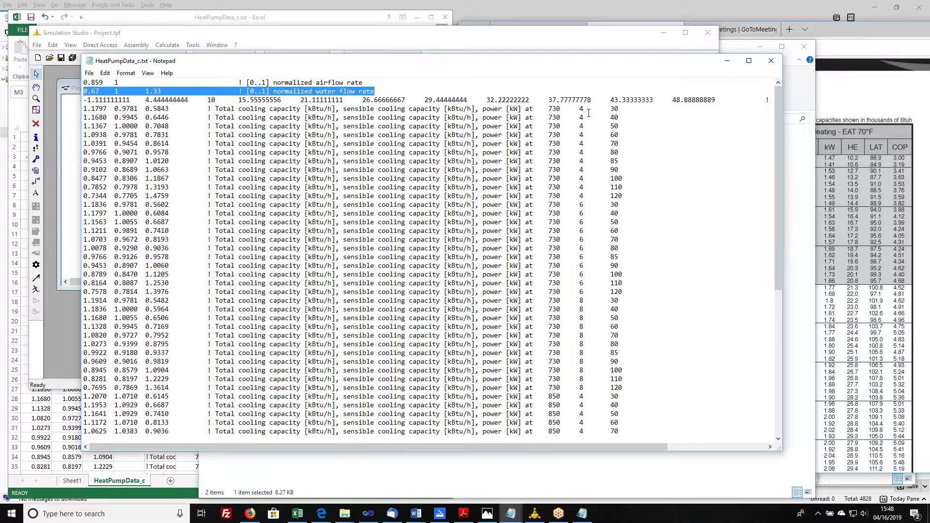
key(alt+Tab)
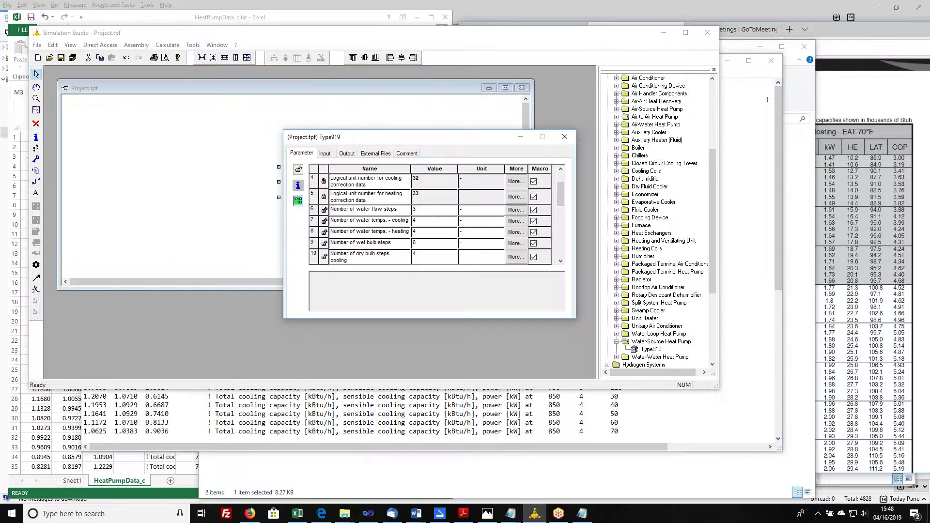
Set the number of cooling water temperatures to 11, then move down to the rated capacity rows.
click(434, 213)
key(Return)
text(11)
key(Return)
key(Return)
key(Up)
key(Up)
key(Down)
key(Down)
key(Down)
key(Down)
key(Down)
key(Down)
key(Down)
key(Down)
key(Down)
key(Down)
key(Down)
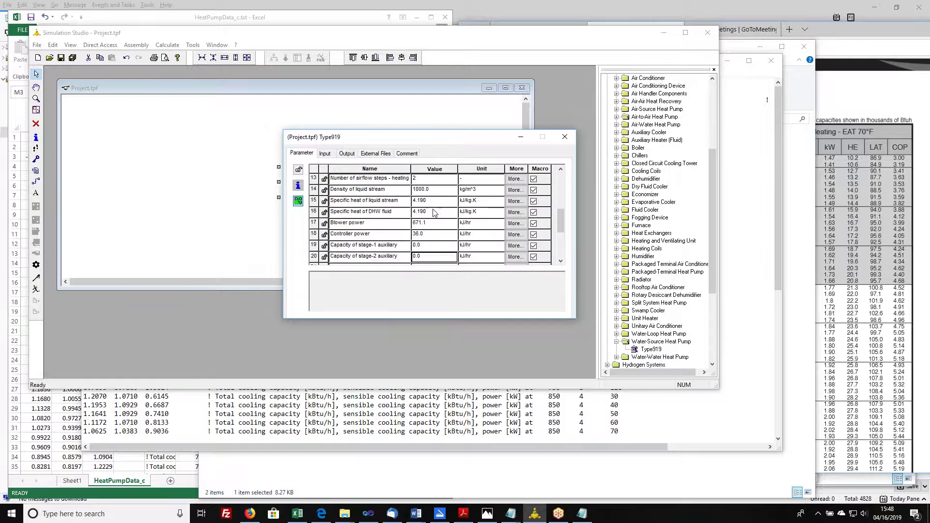
key(Down)
key(Down)
key(Down)
key(Down)
key(Down)
key(Down)
key(Down)
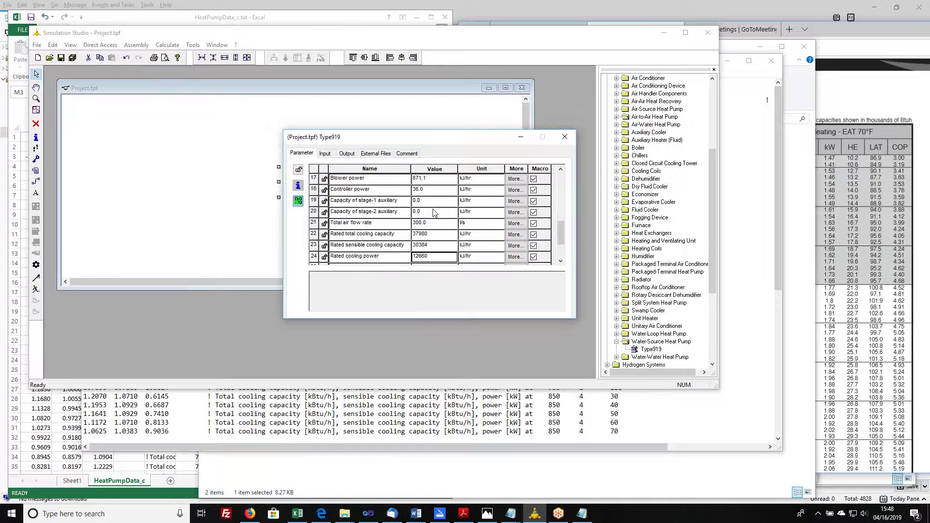
key(Down)
key(Down)
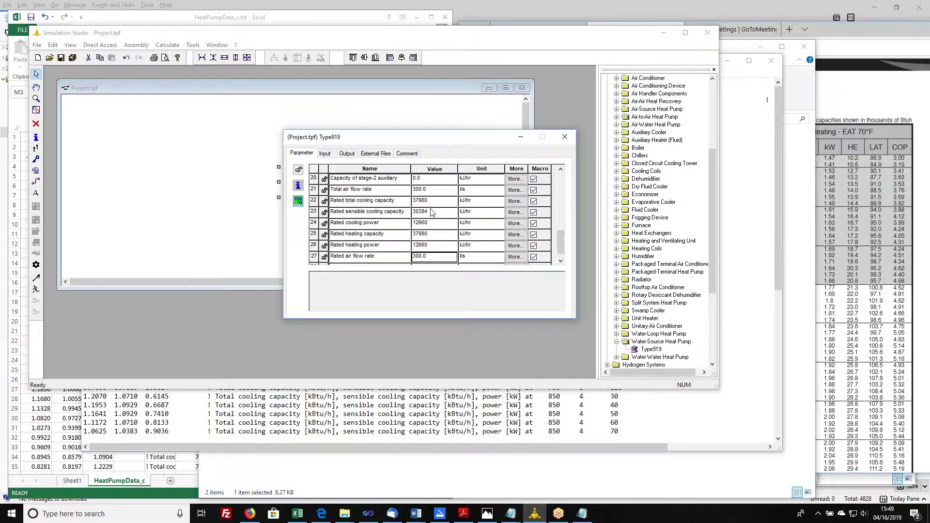
Set Type919's rated total cooling capacity to 25600 BTU/hr, checking the spreadsheet values.
drag(481, 138, 389, 135)
drag(719, 218, 562, 218)
drag(339, 132, 291, 130)
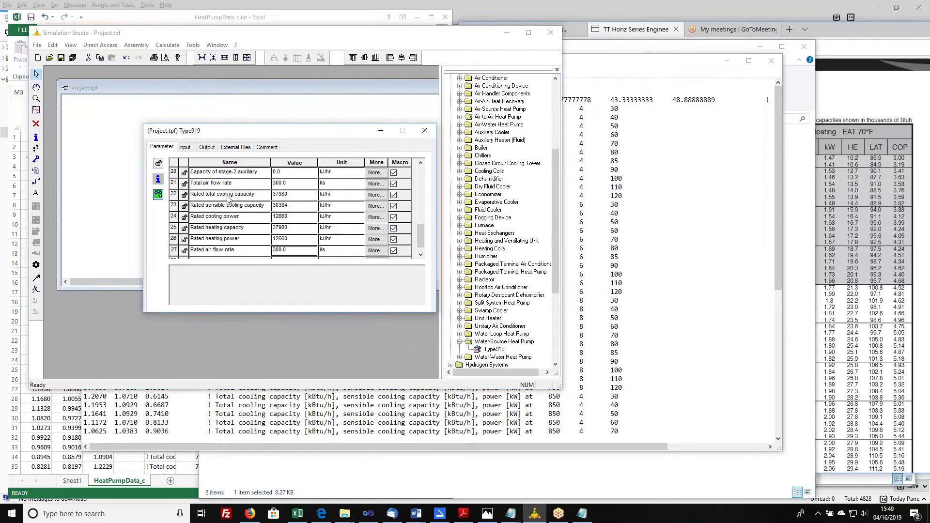
click(300, 195)
click(353, 195)
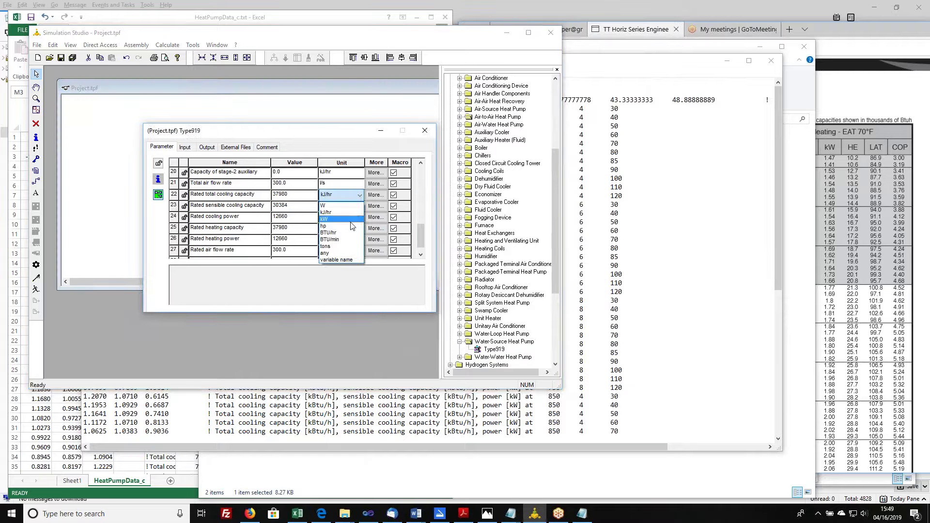
click(330, 232)
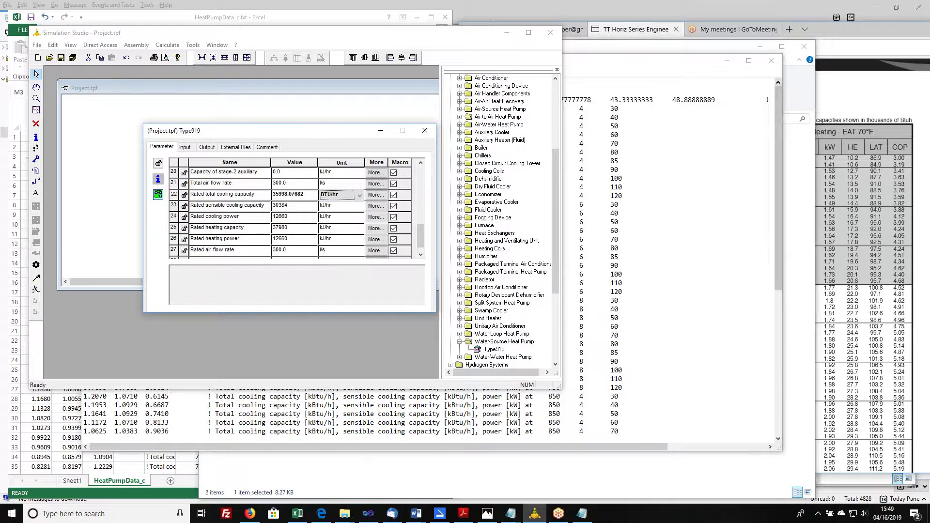
click(843, 105)
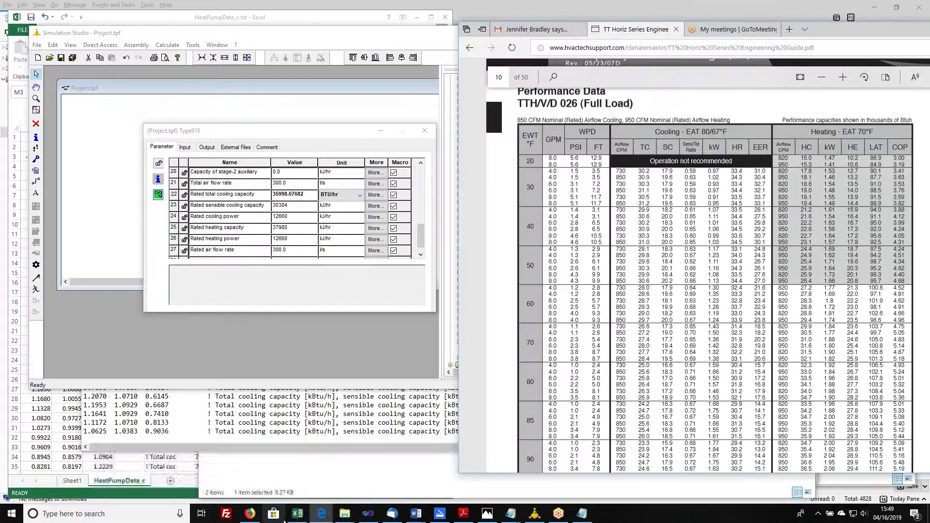
click(297, 513)
click(71, 481)
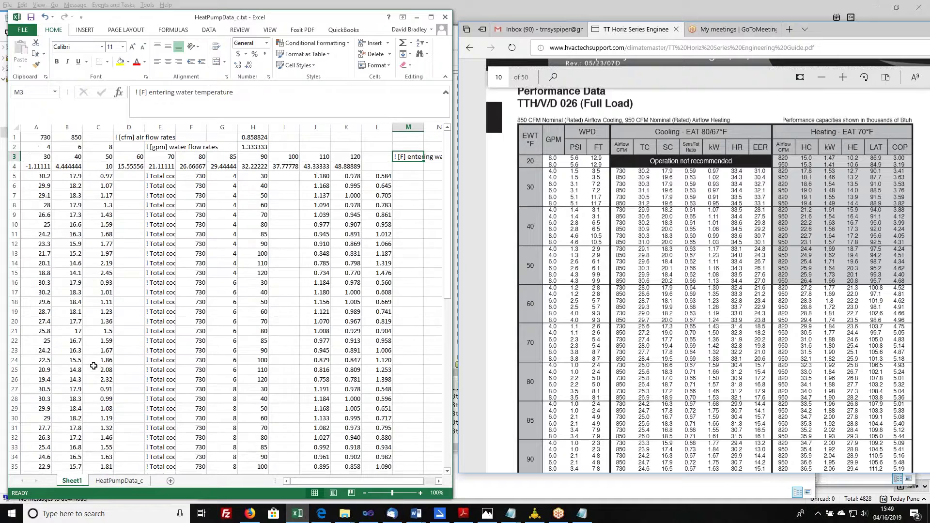
scroll(37, 314, down, 12)
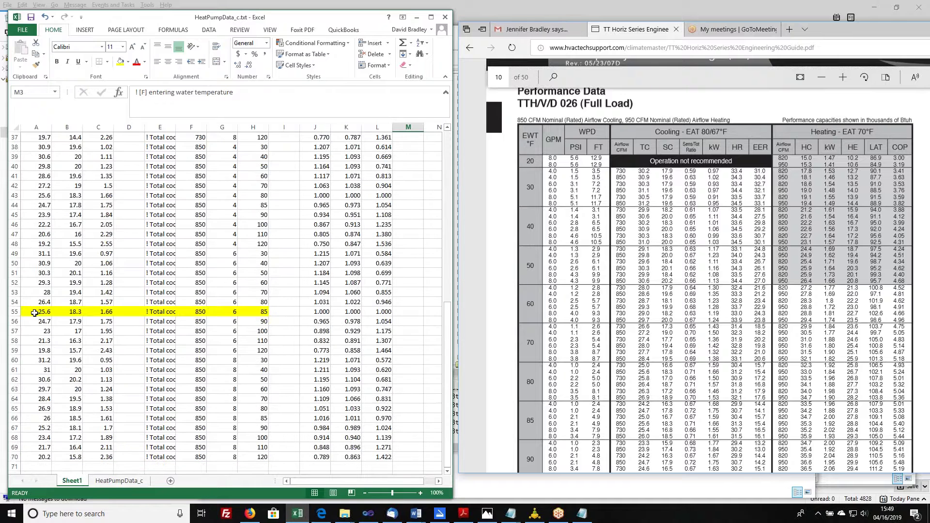
key(alt+Tab)
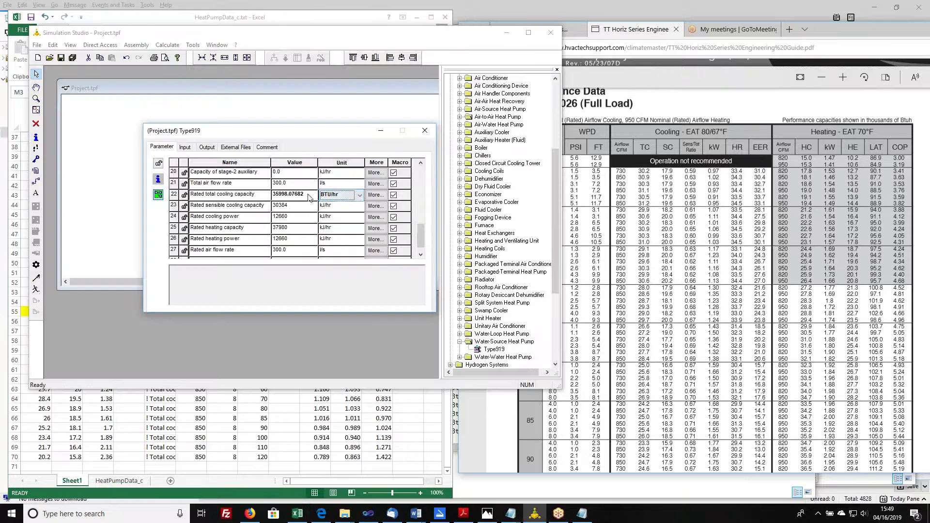
click(308, 196)
drag(308, 197, 257, 191)
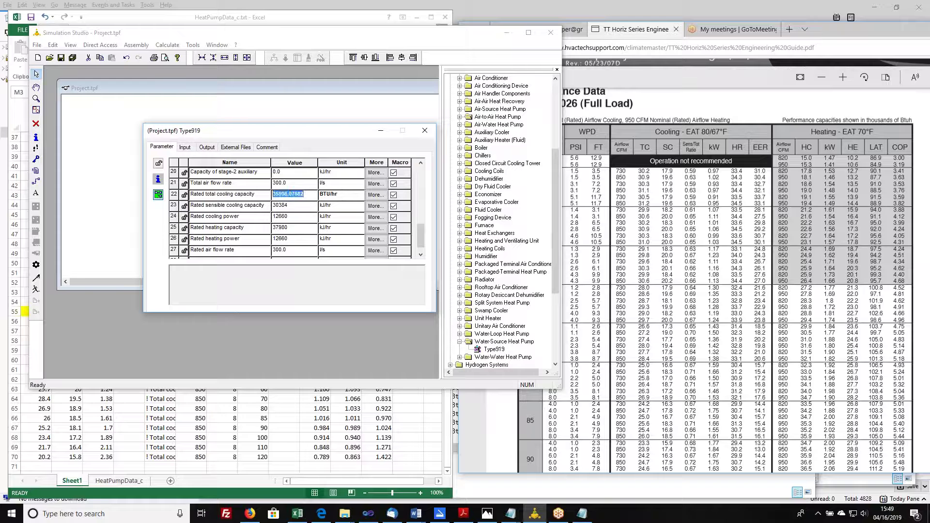
text(25600)
key(Return)
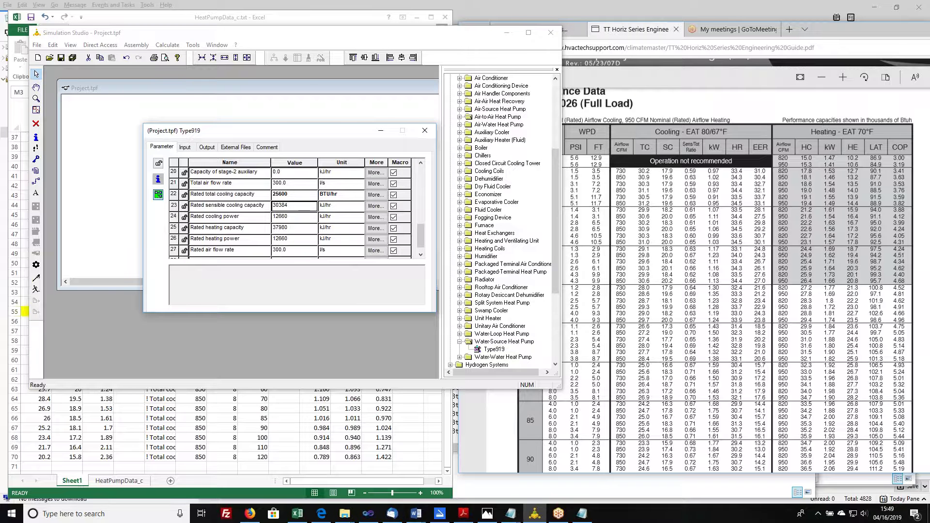
Set the rated sensible cooling capacity to 18300 BTU/hr.
key(alt+Tab)
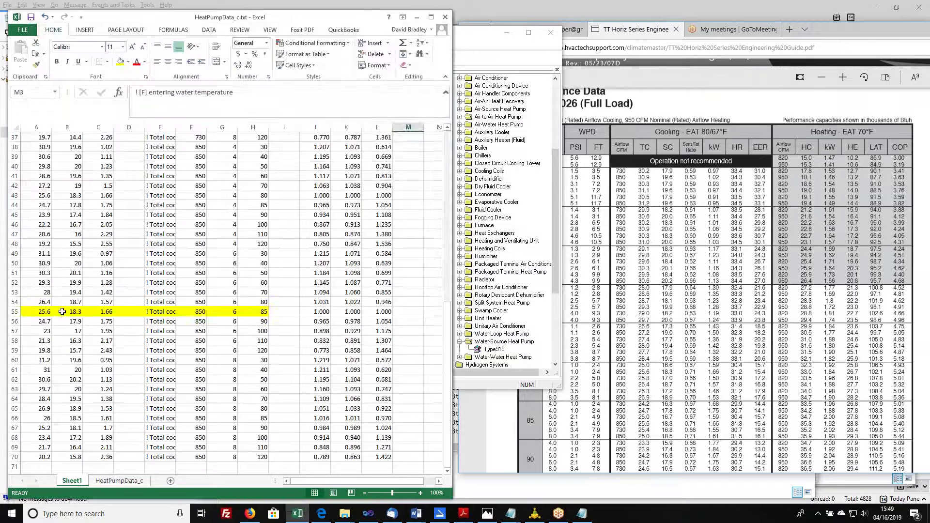
key(alt+Tab)
click(339, 209)
click(359, 206)
click(335, 224)
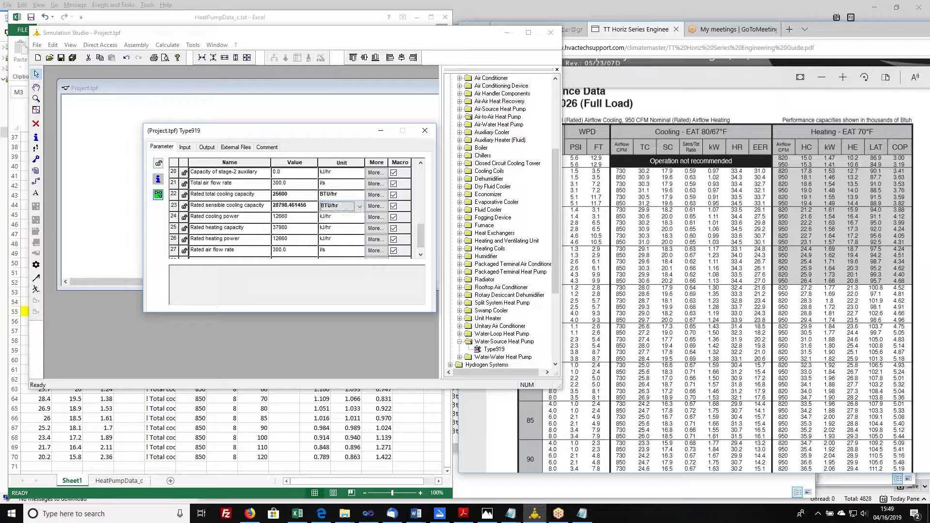
click(291, 205)
text(18300)
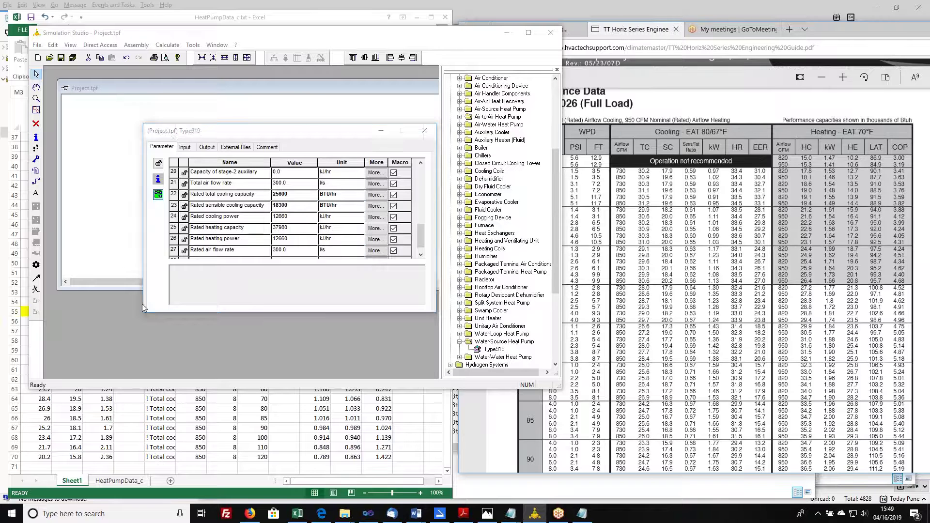
Switch the rated cooling power unit to kW and begin entering 1.66.
key(alt+Tab)
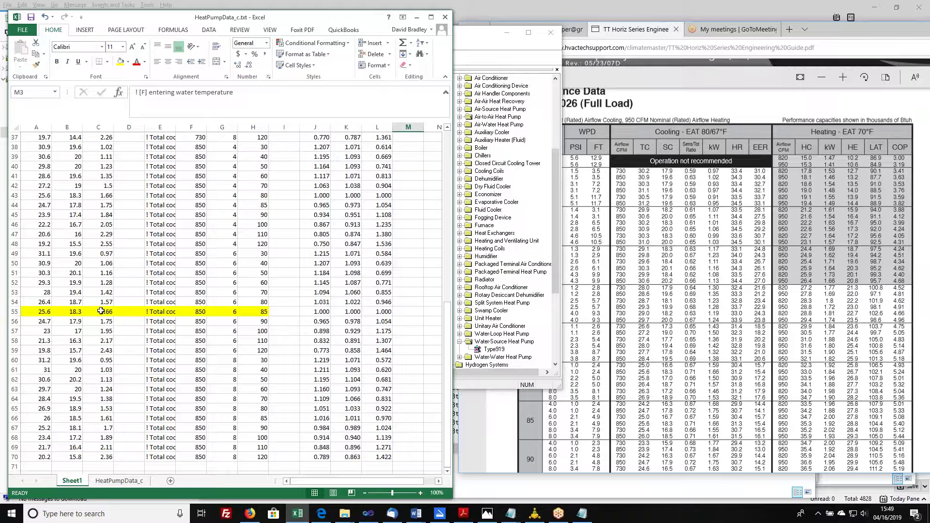
key(alt+Tab)
click(332, 217)
click(359, 218)
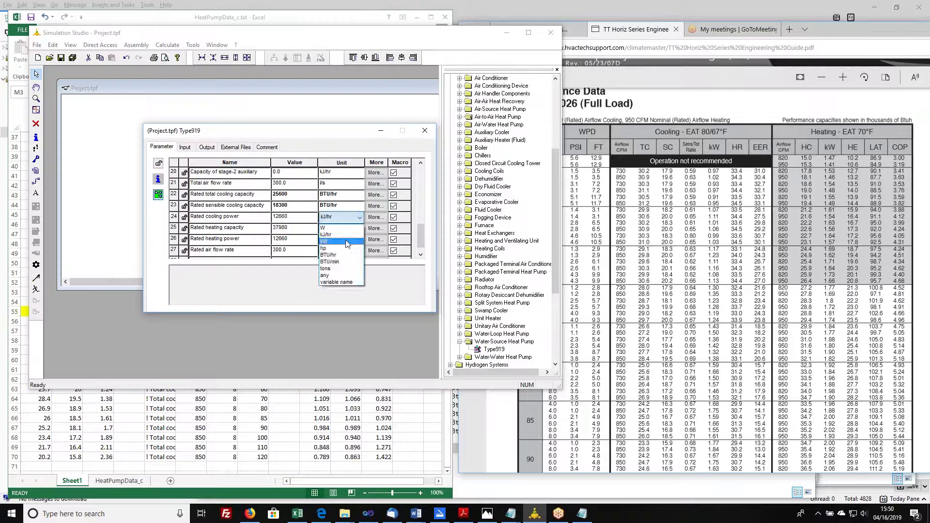
click(334, 239)
click(291, 216)
text(1.)
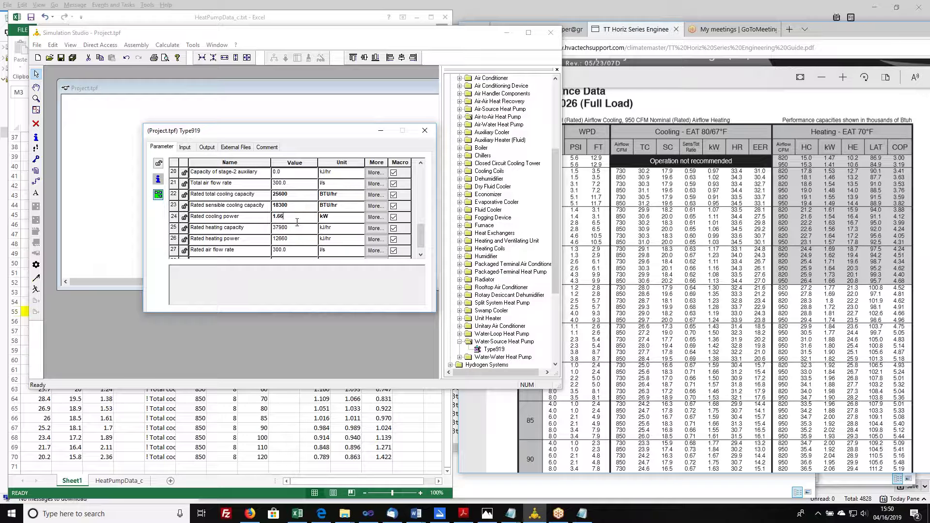
Set both the total air flow rate and rated air flow rate to 850 cfm.
scroll(315, 213, up, 1)
click(342, 193)
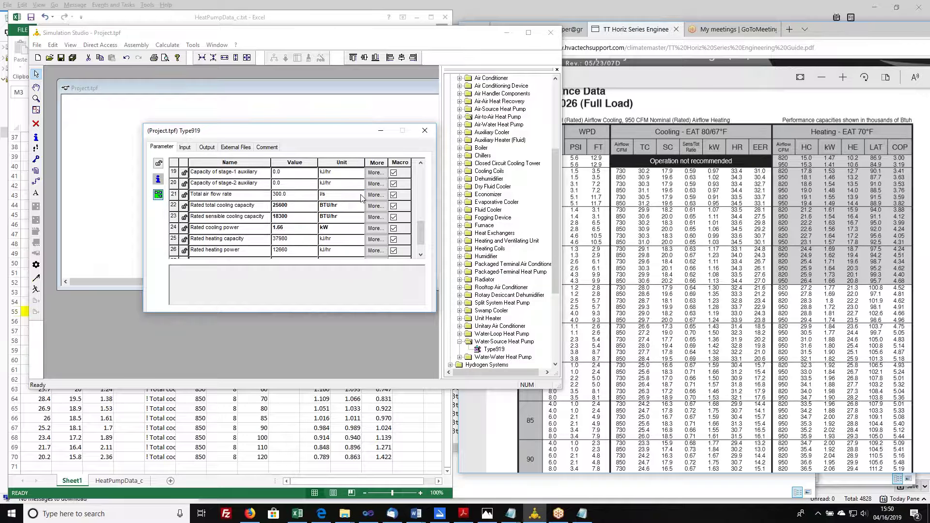
click(359, 194)
click(349, 214)
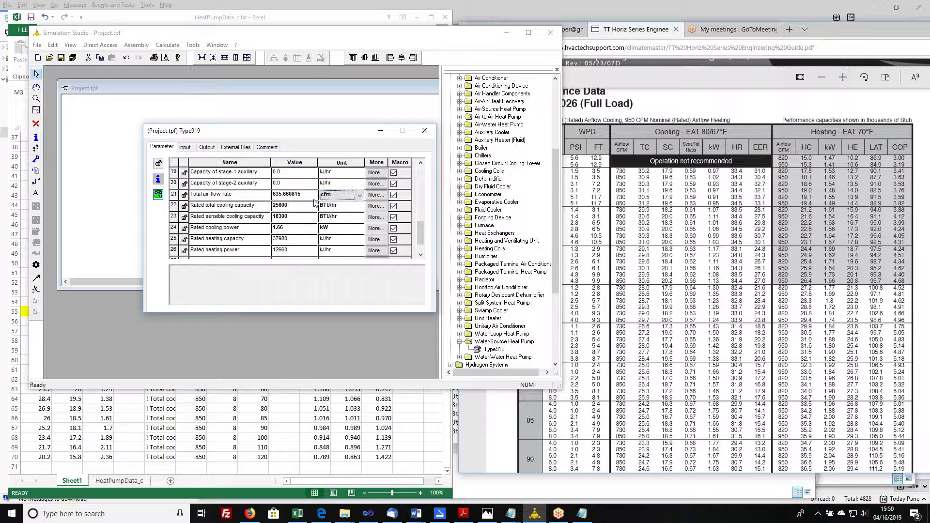
text(8)
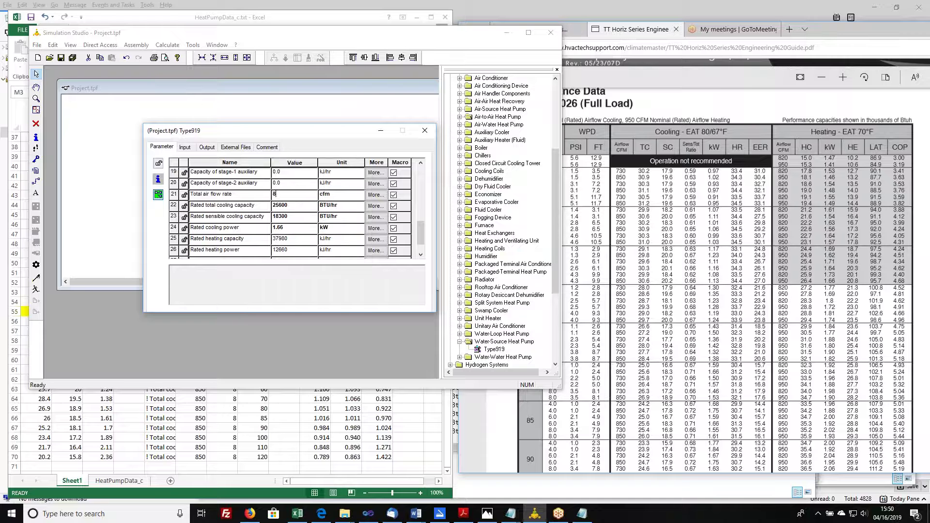
text(50)
key(Down)
key(Down)
key(Down)
key(Down)
key(Down)
key(Down)
key(Down)
click(342, 239)
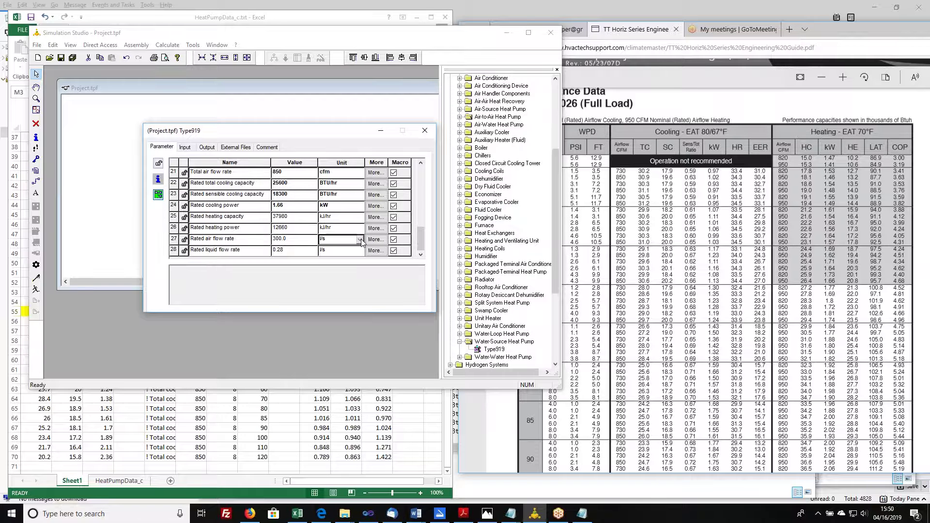
click(359, 240)
click(345, 260)
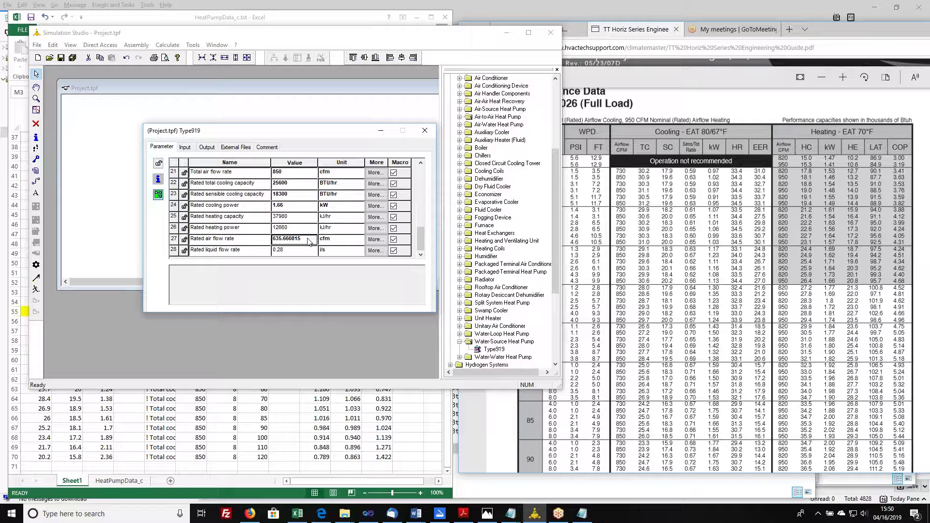
text(850)
key(Down)
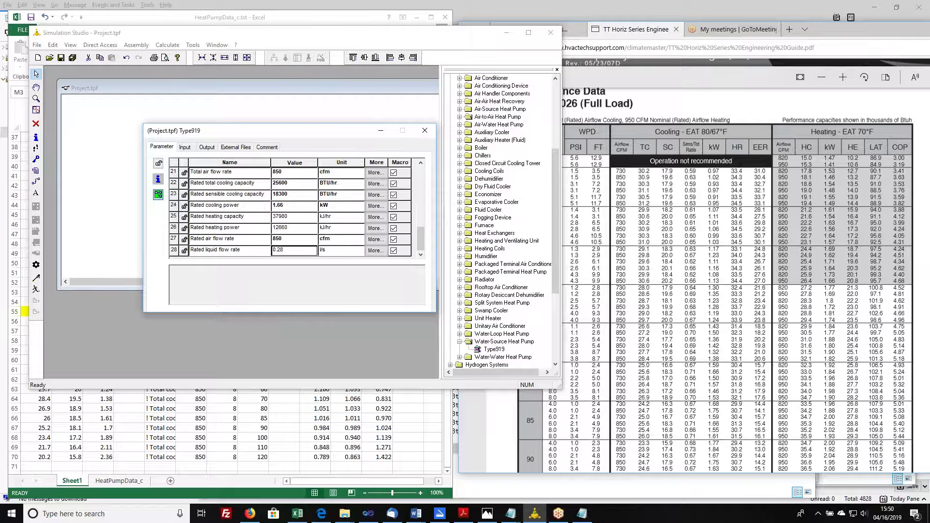
Set the rated liquid flow rate to 6 gpm.
click(346, 250)
click(359, 251)
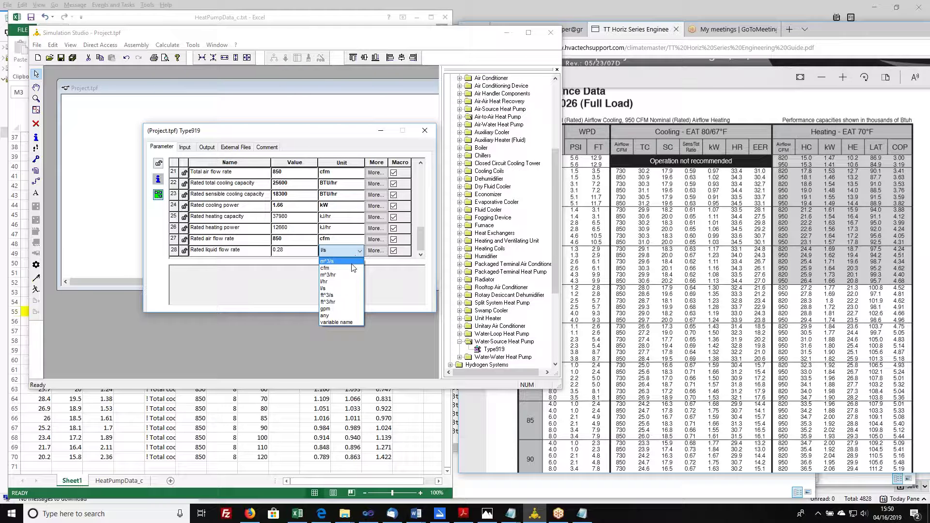
click(325, 309)
click(310, 254)
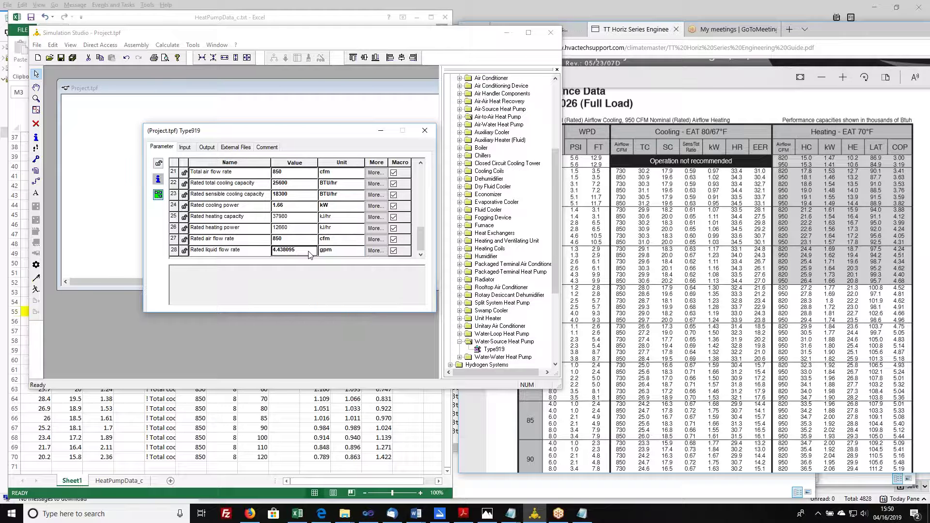
text(6)
click(304, 241)
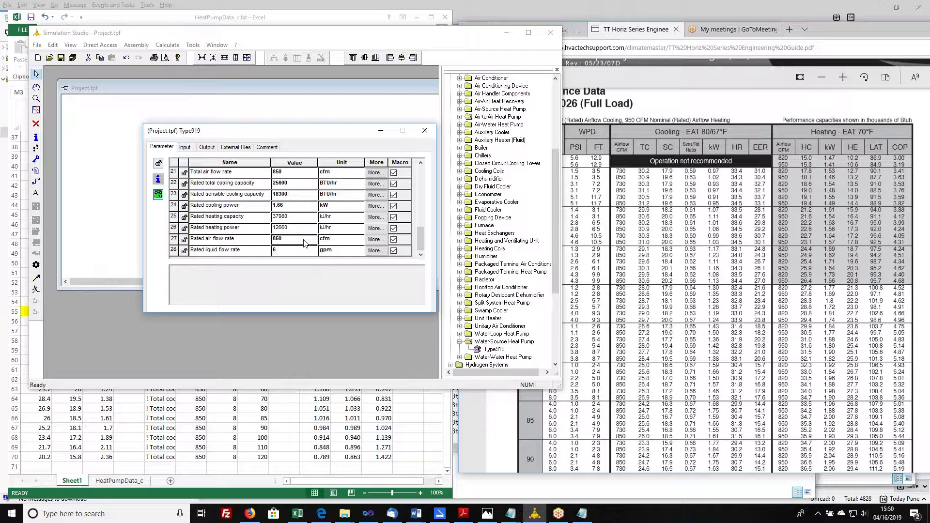